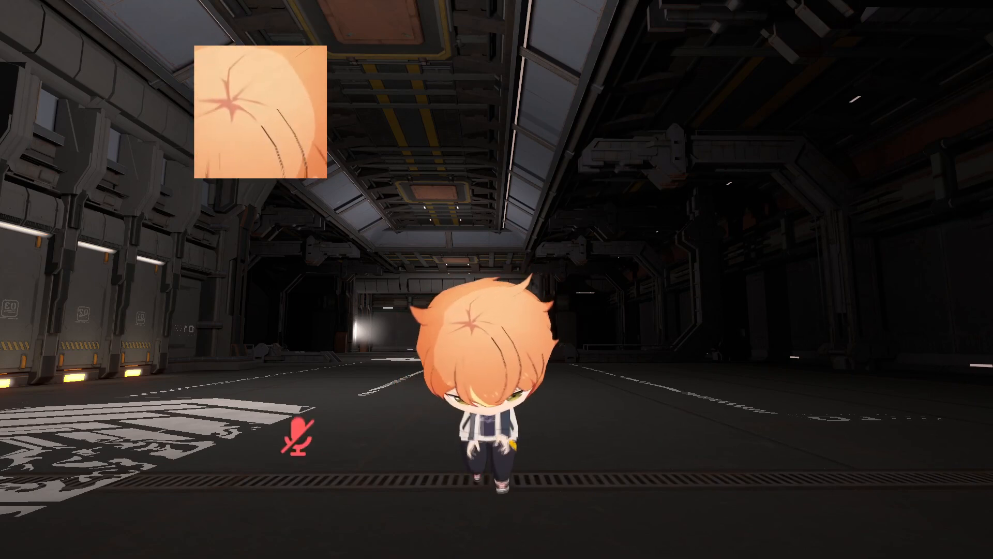
pyautogui.press('v')
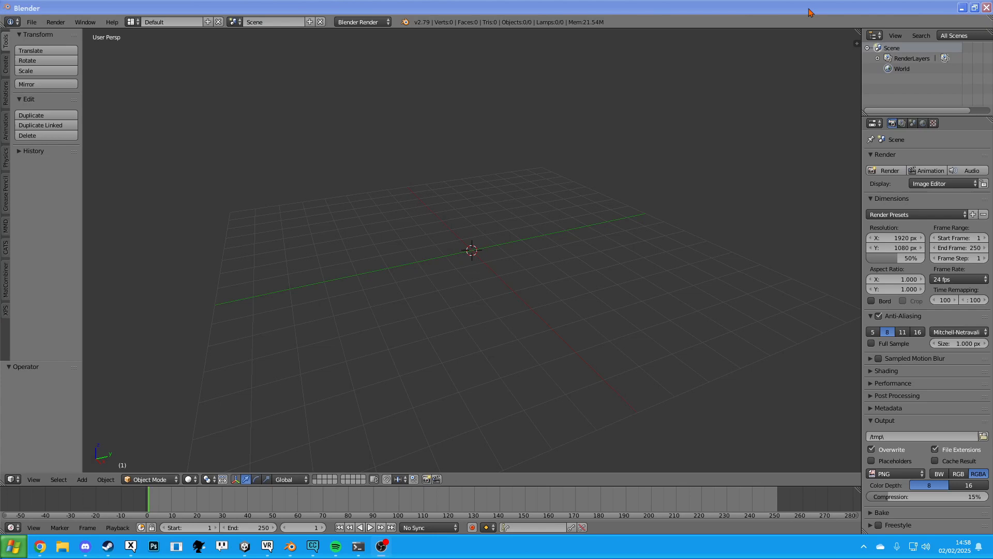
# Import the model mdl_sd_110_001.fbx from the recent mdl_sd_110_001 folder using the CATS model importer.
pyautogui.click(750, 3)
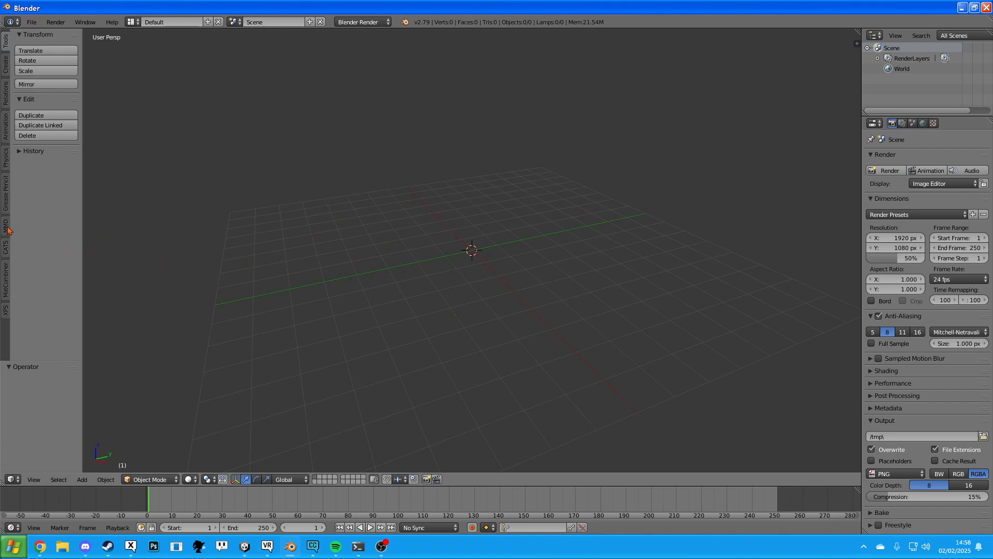
pyautogui.click(7, 247)
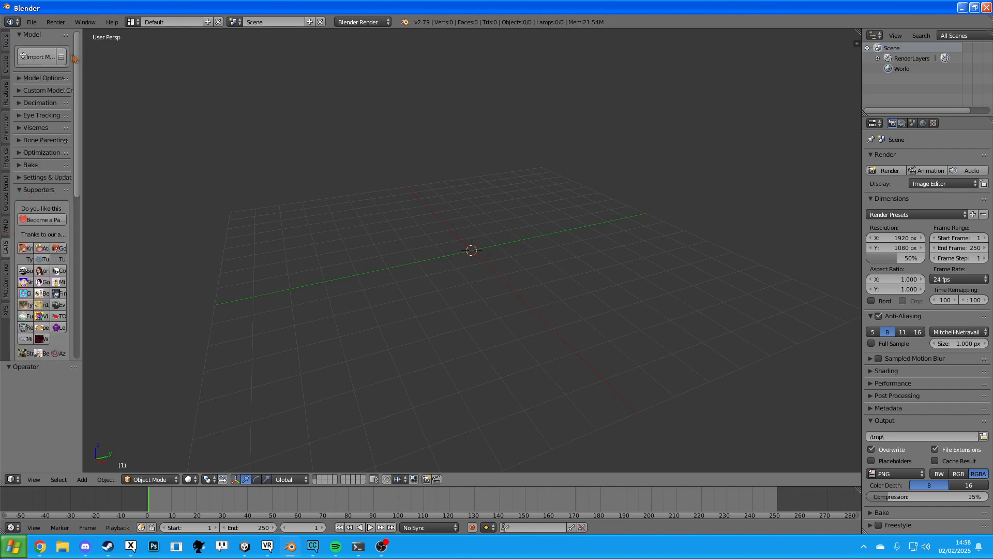
pyautogui.click(44, 57)
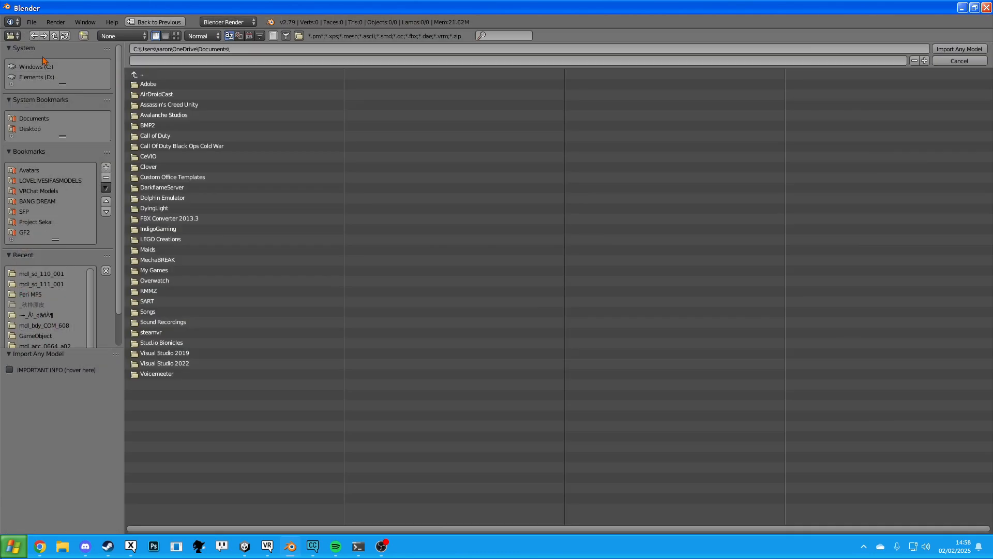
pyautogui.click(22, 275)
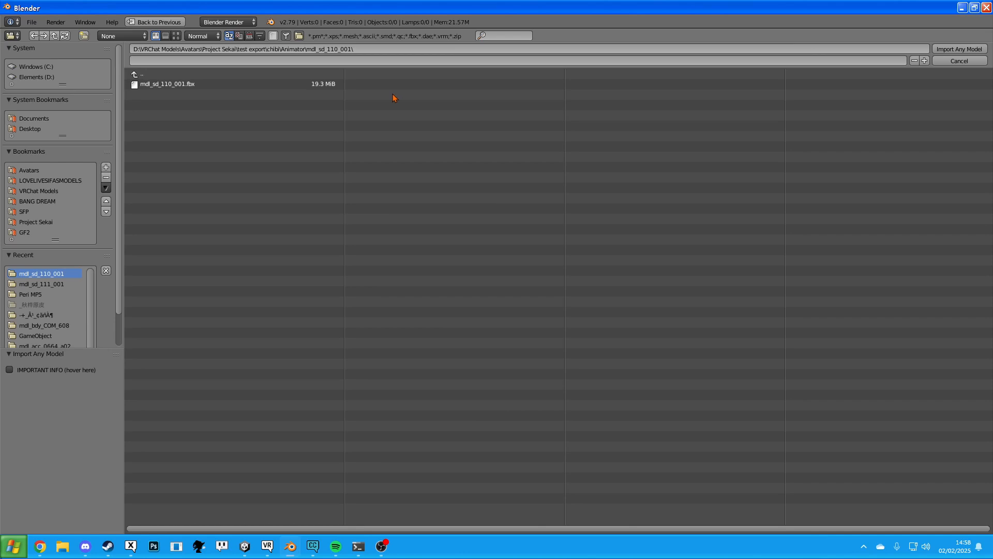
pyautogui.click(234, 88)
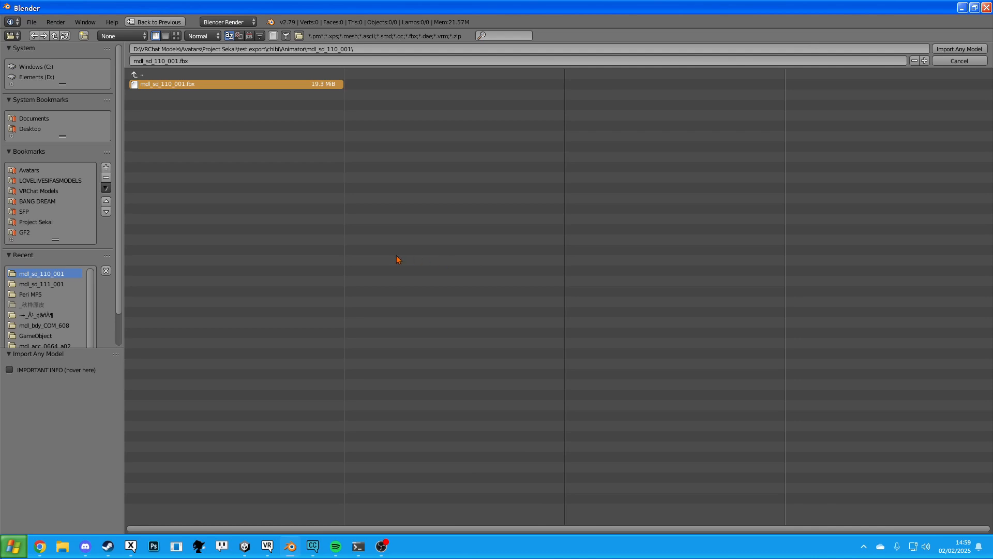
pyautogui.scroll(15, 494, 230)
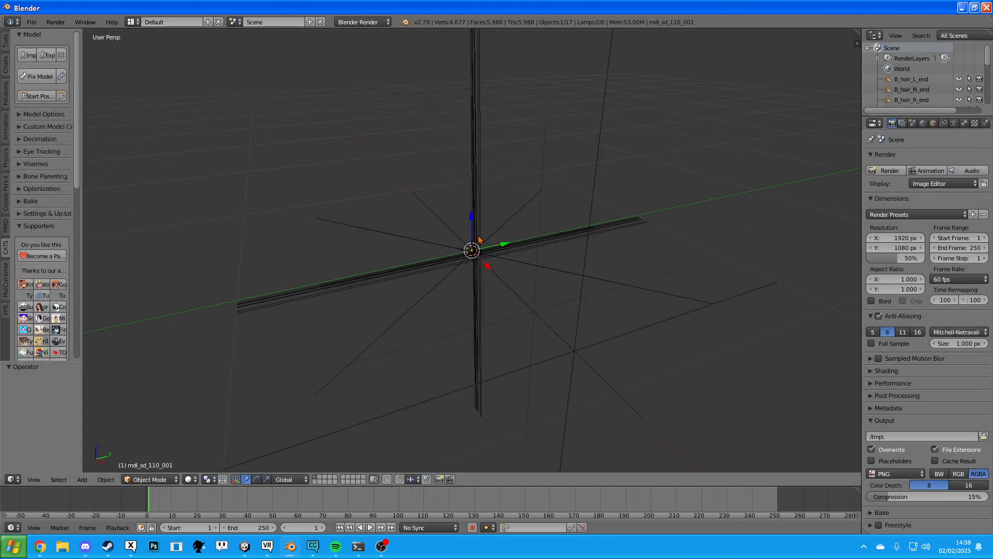
pyautogui.scroll(-10, 472, 248)
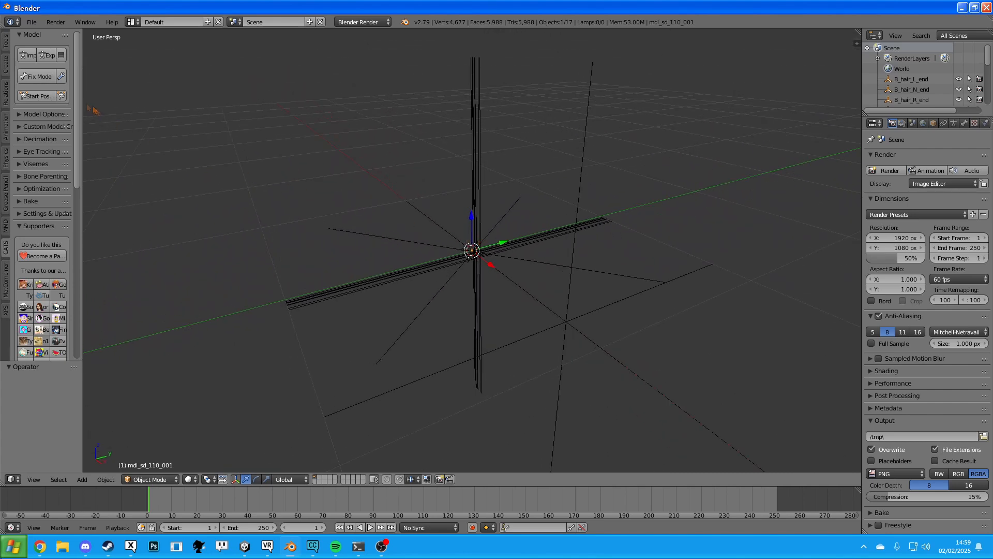
# Run the CATS Fix Model operation on the imported model.
pyautogui.click(39, 76)
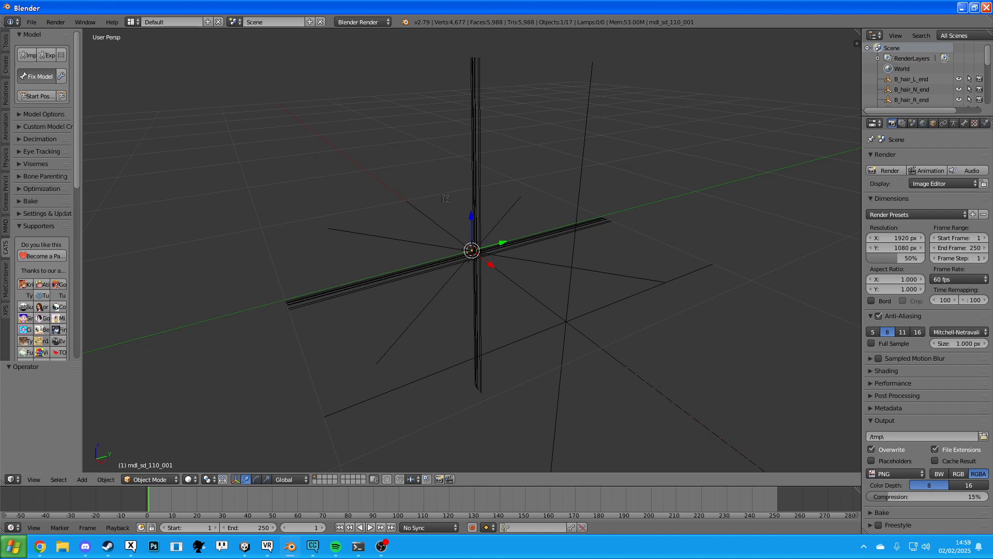
pyautogui.click(125, 149)
pyautogui.moveTo(310, 232); pyautogui.dragTo(362, 197, button='middle')
pyautogui.scroll(-4, 472, 250)
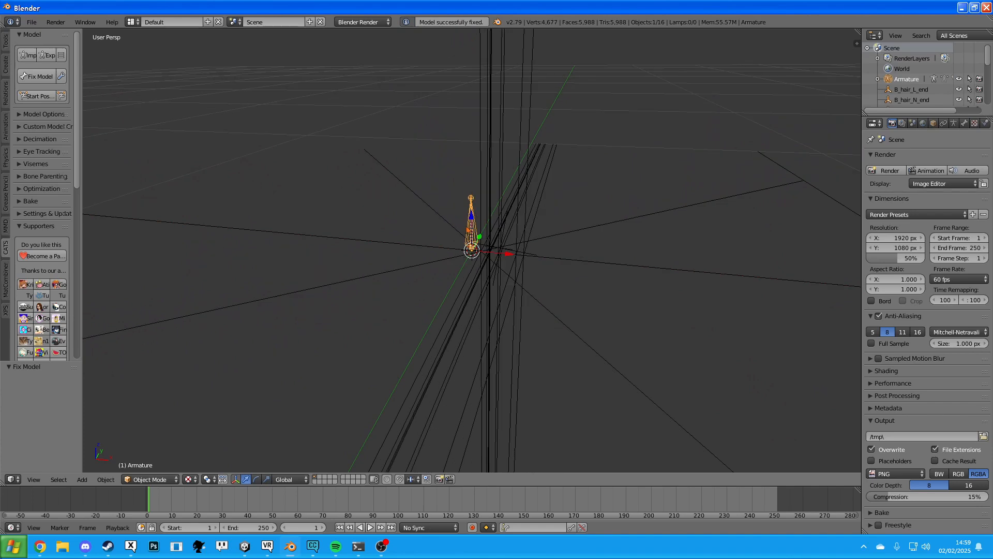
# Scale the armature by a factor of 100 on the X, Y and Z axes.
pyautogui.press('s')
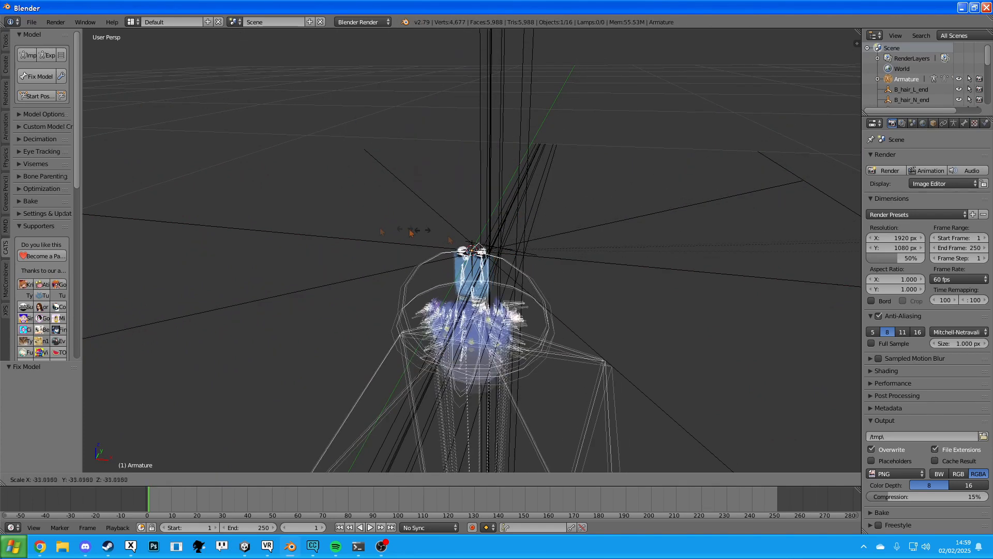
pyautogui.click(155, 242)
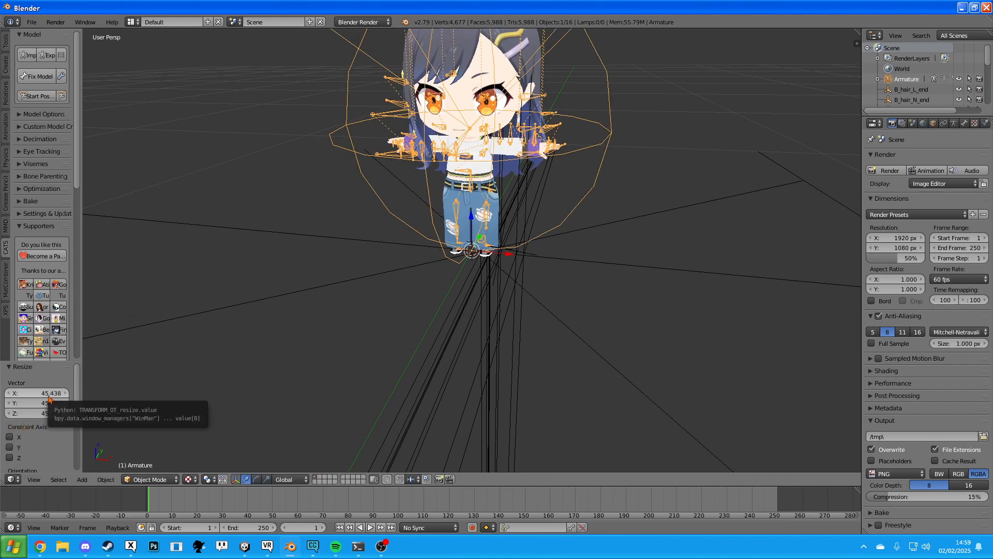
pyautogui.click(48, 393)
pyautogui.write('1')
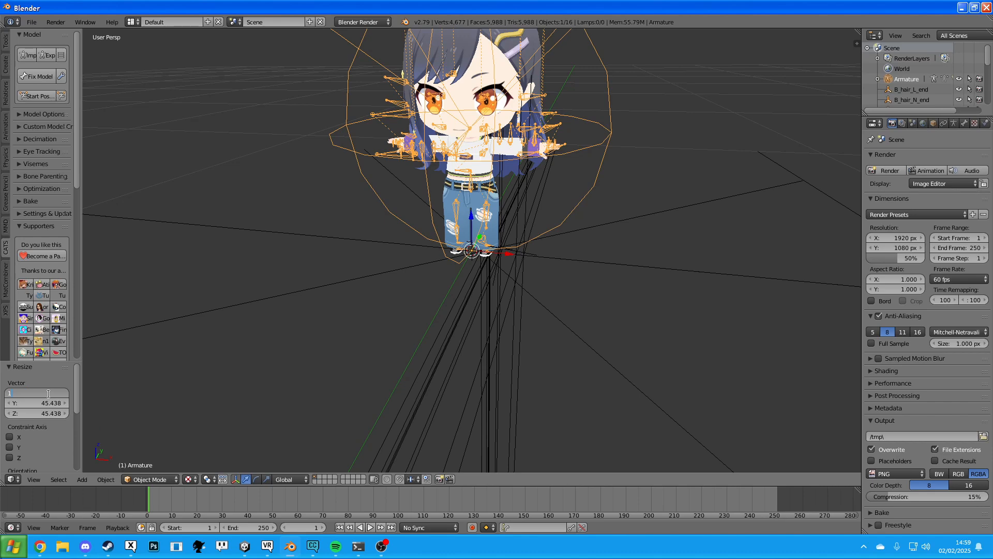
pyautogui.write('00')
pyautogui.press('Tab')
pyautogui.write('100')
pyautogui.press('Return')
pyautogui.write('100')
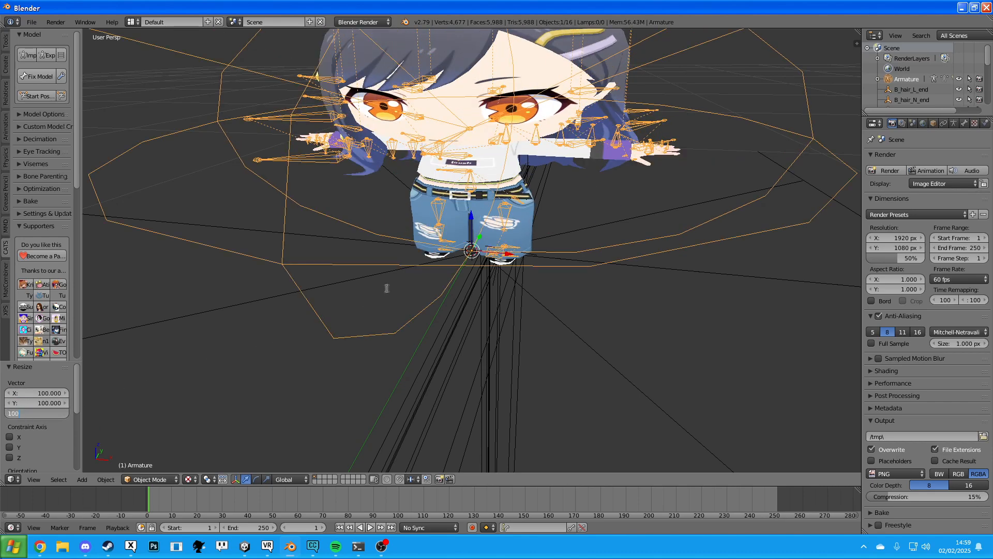
pyautogui.press('Return')
pyautogui.scroll(-4, 462, 155)
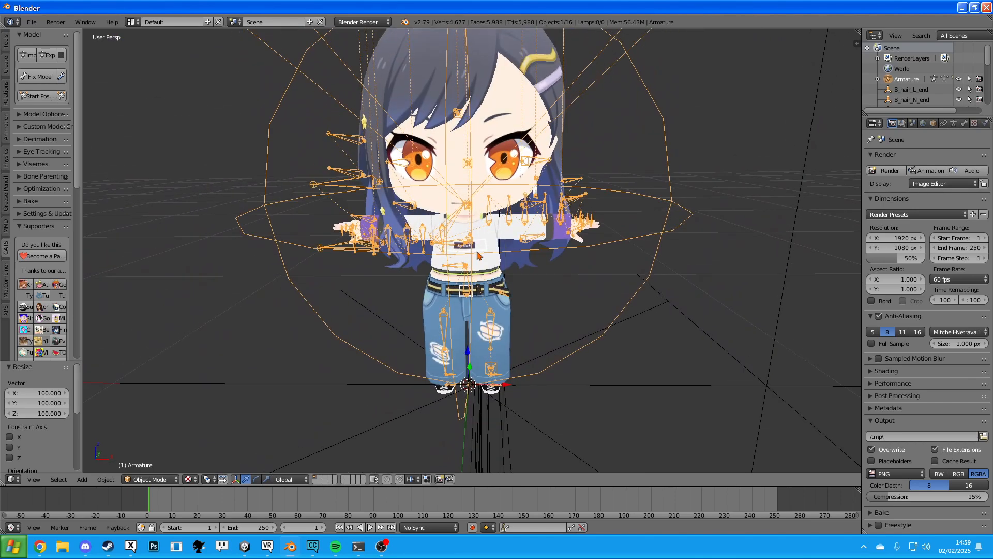
pyautogui.moveTo(486, 233)
pyautogui.mouseDown(button='middle')
pyautogui.moveTo(522, 217)
pyautogui.moveTo(517, 269)
pyautogui.moveTo(492, 238)
pyautogui.moveTo(434, 242)
pyautogui.moveTo(475, 241)
pyautogui.mouseUp(button='middle')
pyautogui.scroll(5, 466, 236)
pyautogui.scroll(1, 467, 236)
pyautogui.scroll(-6, 474, 240)
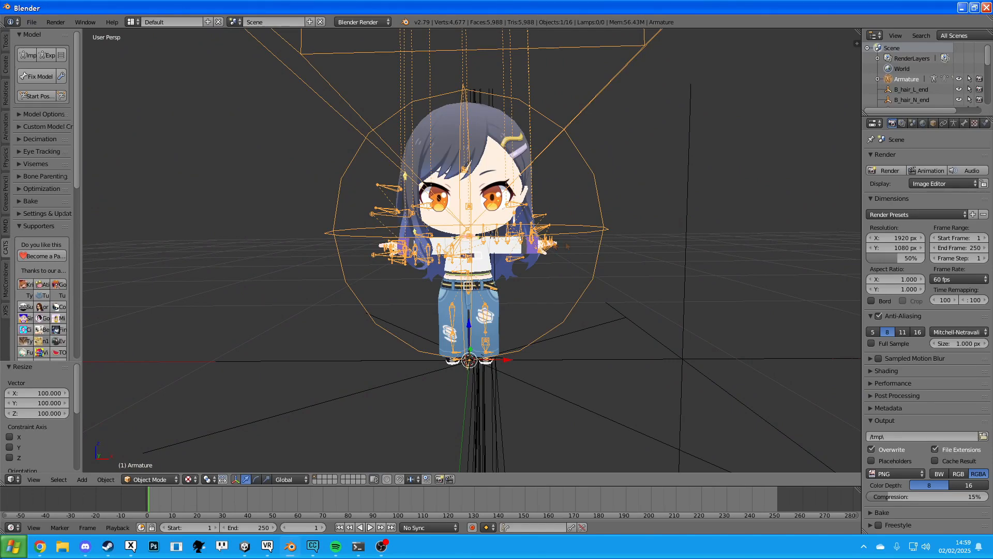
# Delete every leftover object in the scene except the Body mesh and the Armature.
pyautogui.scroll(4, 511, 244)
pyautogui.press('a')
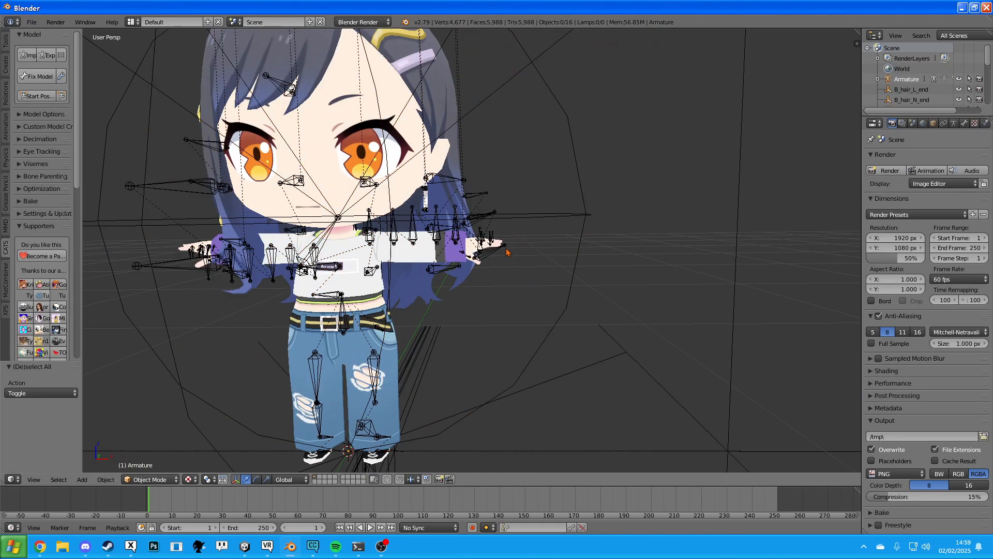
pyautogui.press('a')
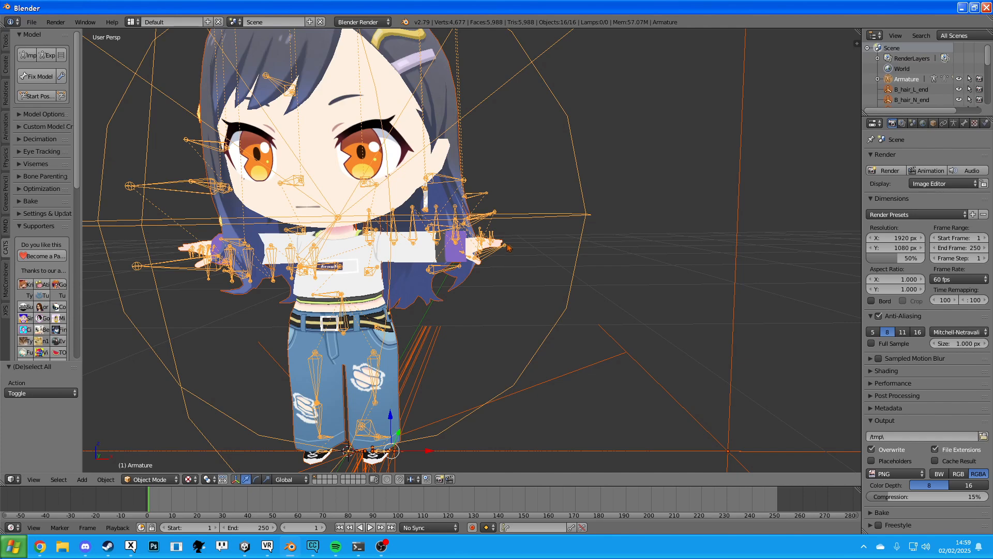
pyautogui.scroll(3, 476, 277)
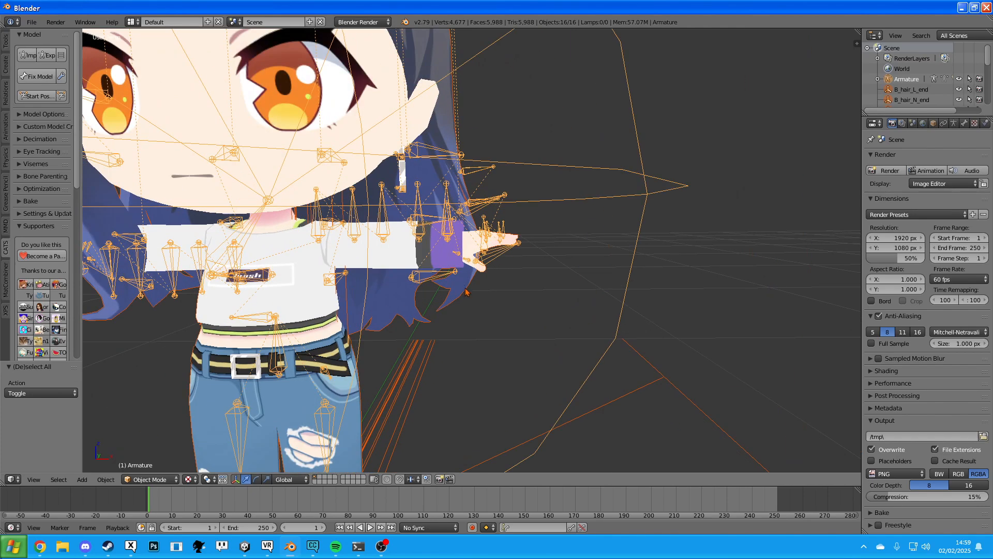
pyautogui.rightClick(466, 292)
pyautogui.keyDown('shift'); pyautogui.rightClick(465, 292); pyautogui.keyUp('shift')
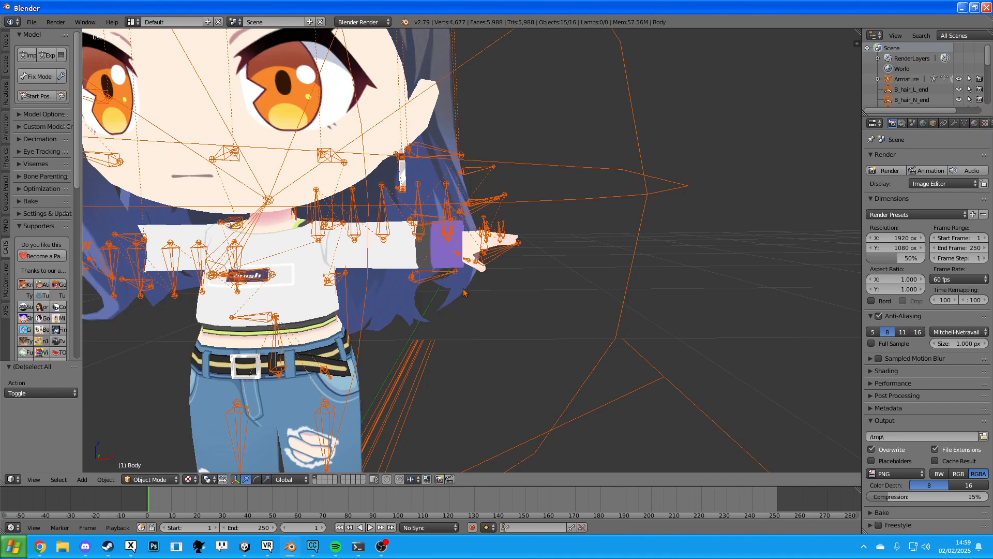
pyautogui.keyDown('shift'); pyautogui.rightClick(504, 257); pyautogui.keyUp('shift')
pyautogui.keyDown('shift'); pyautogui.rightClick(504, 257); pyautogui.keyUp('shift')
pyautogui.scroll(-5, 504, 257)
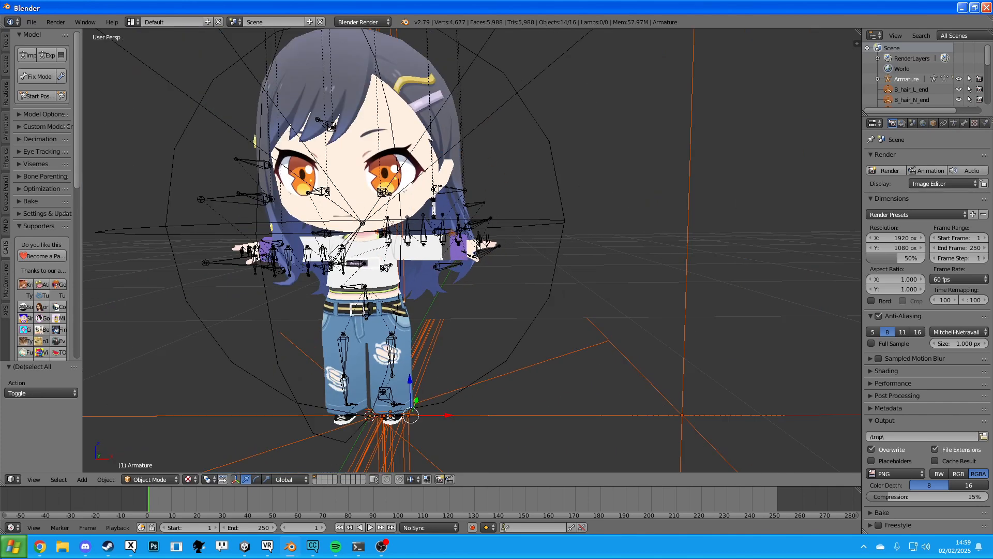
pyautogui.moveTo(590, 385); pyautogui.dragTo(517, 393, button='middle')
pyautogui.keyDown('shift'); pyautogui.moveTo(561, 427); pyautogui.dragTo(648, 314, button='middle'); pyautogui.keyUp('shift')
pyautogui.moveTo(530, 254); pyautogui.dragTo(569, 243, button='middle')
pyautogui.keyDown('shift'); pyautogui.moveTo(576, 171); pyautogui.dragTo(556, 265, button='middle'); pyautogui.keyUp('shift')
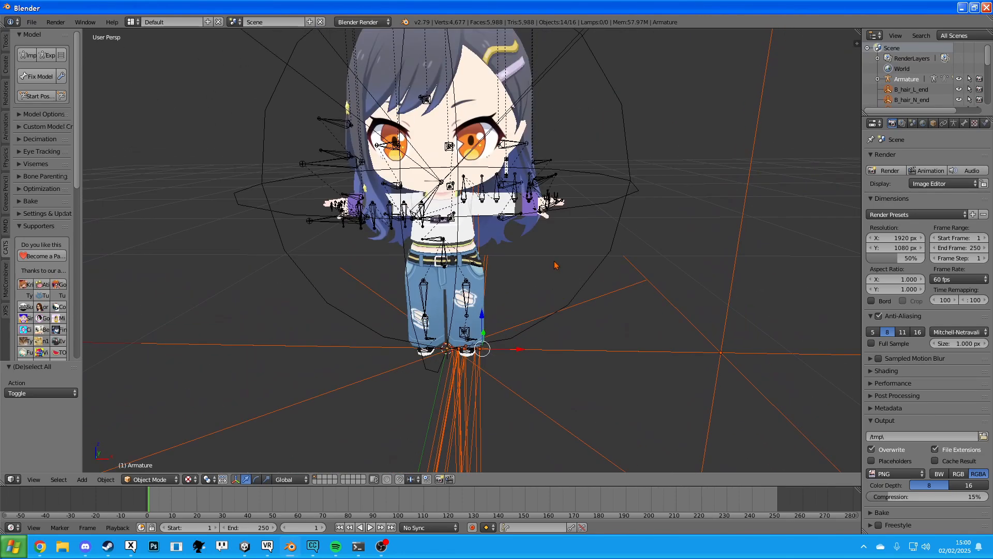
pyautogui.press('x')
pyautogui.click(551, 240)
# Put the armature into Edit Mode and view it from the front in orthographic projection.
pyautogui.moveTo(603, 235); pyautogui.dragTo(549, 204, button='middle')
pyautogui.scroll(4, 600, 224)
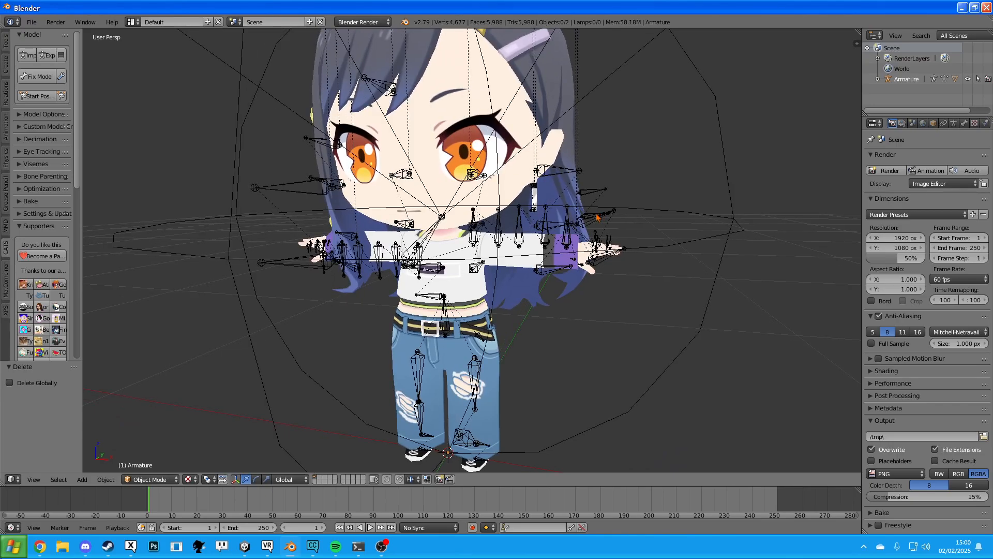
pyautogui.rightClick(598, 218)
pyautogui.scroll(2, 597, 218)
pyautogui.moveTo(590, 219); pyautogui.dragTo(515, 257, button='middle')
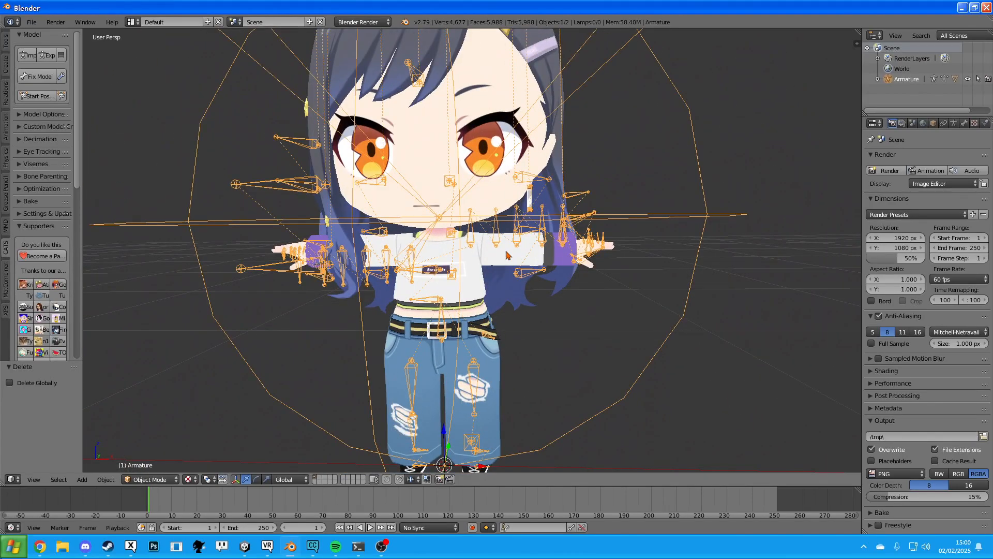
pyautogui.press('Tab')
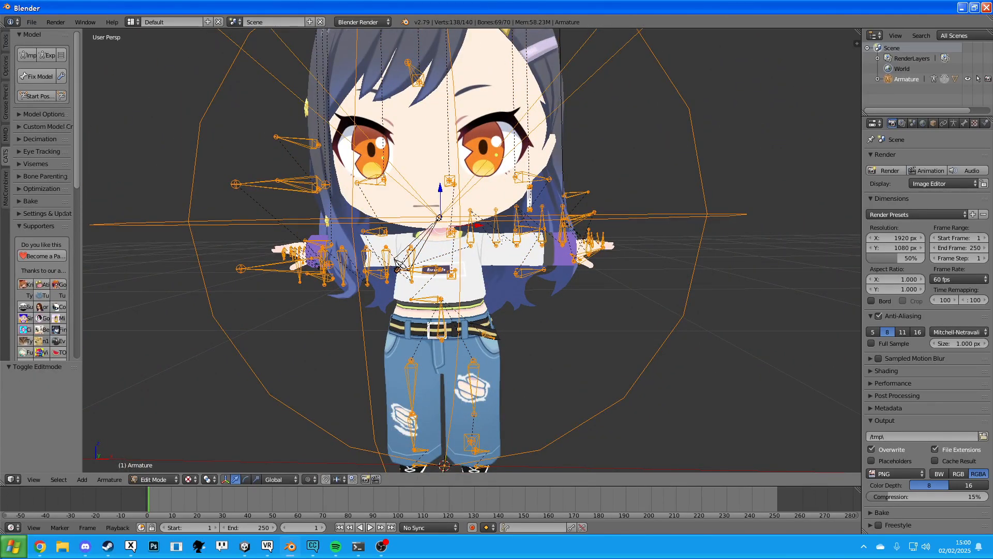
pyautogui.press('KP_5')
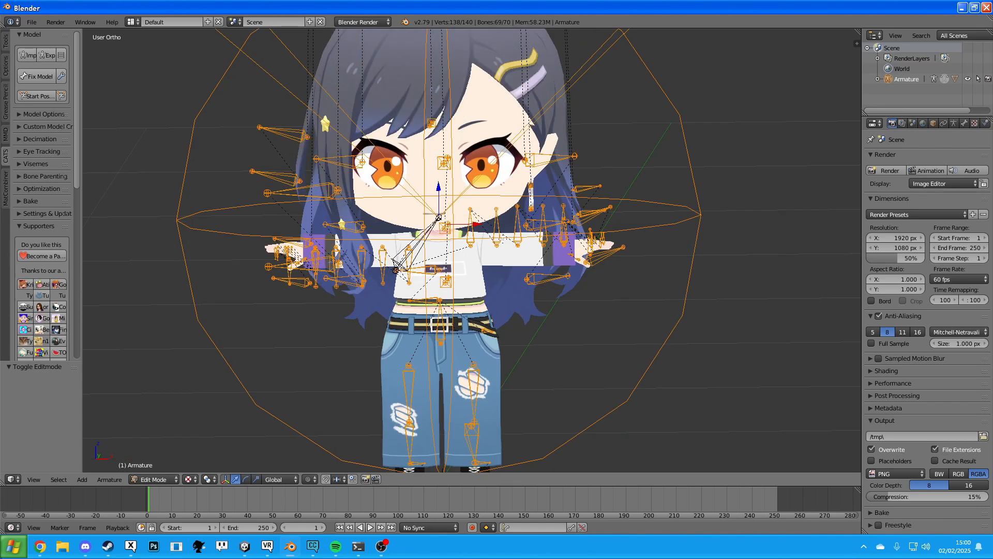
pyautogui.press('KP_1')
pyautogui.scroll(1, 468, 255)
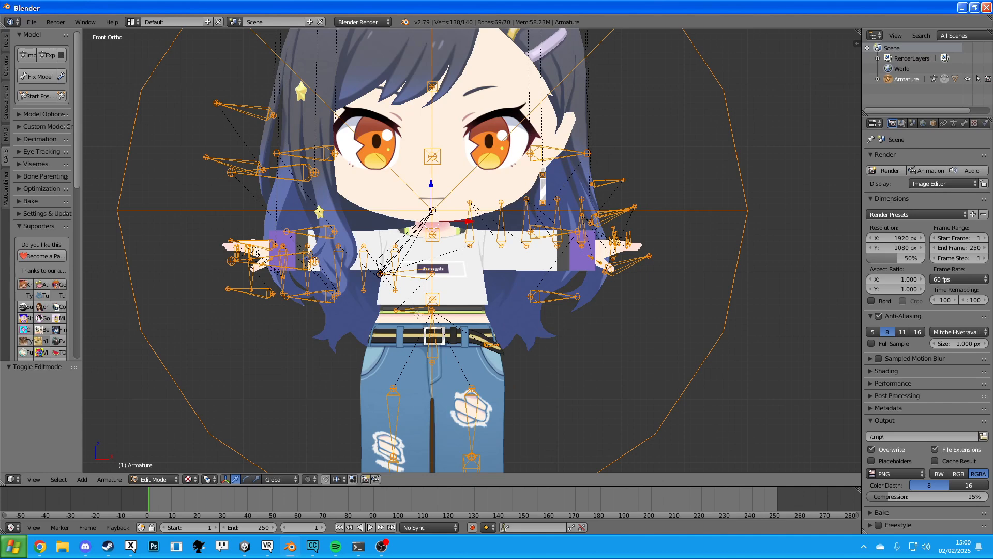
# Connect the Spine bone to its parent bone Hips in the bone's relations settings.
pyautogui.rightClick(418, 311)
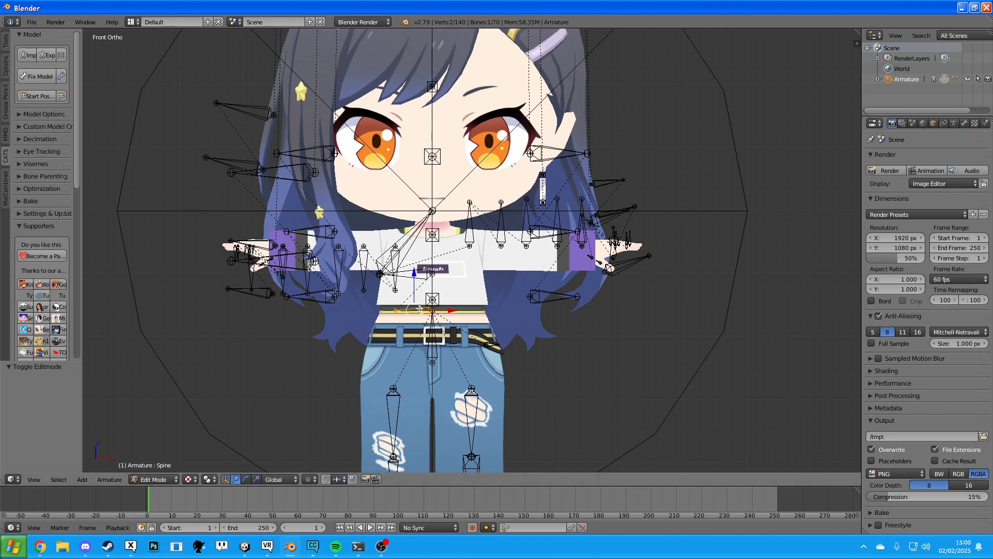
pyautogui.click(965, 125)
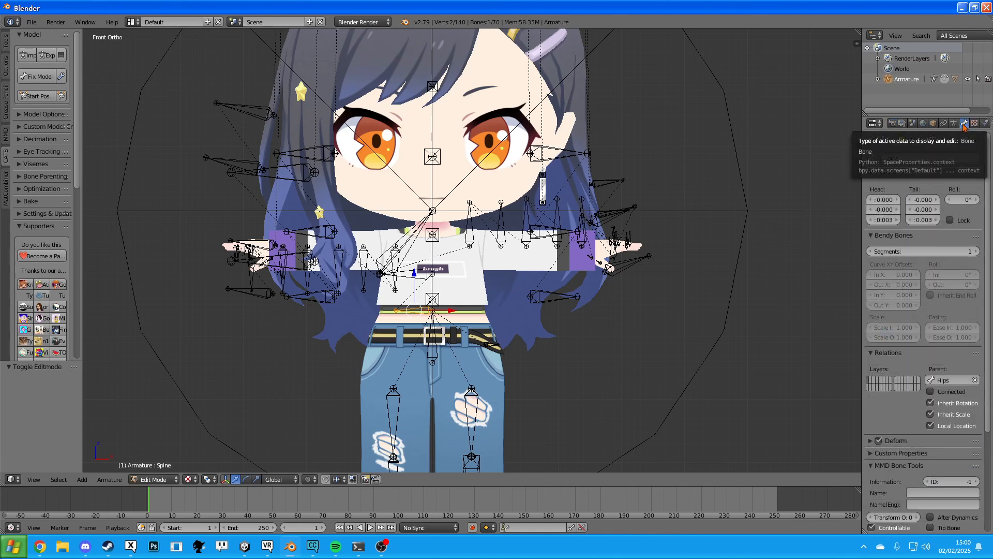
pyautogui.click(931, 392)
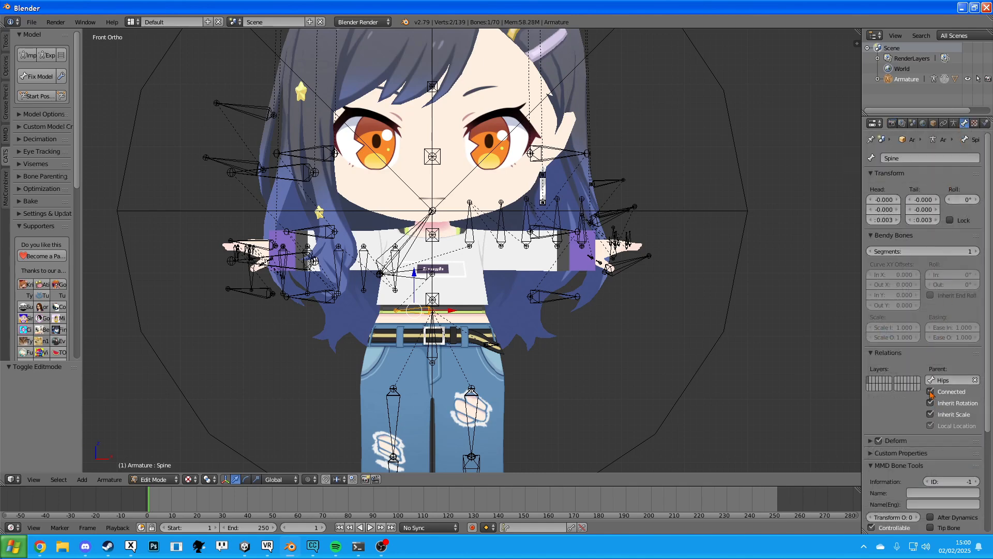
# Rotate the Spine bone by 90° so it stands upright.
pyautogui.press('r')
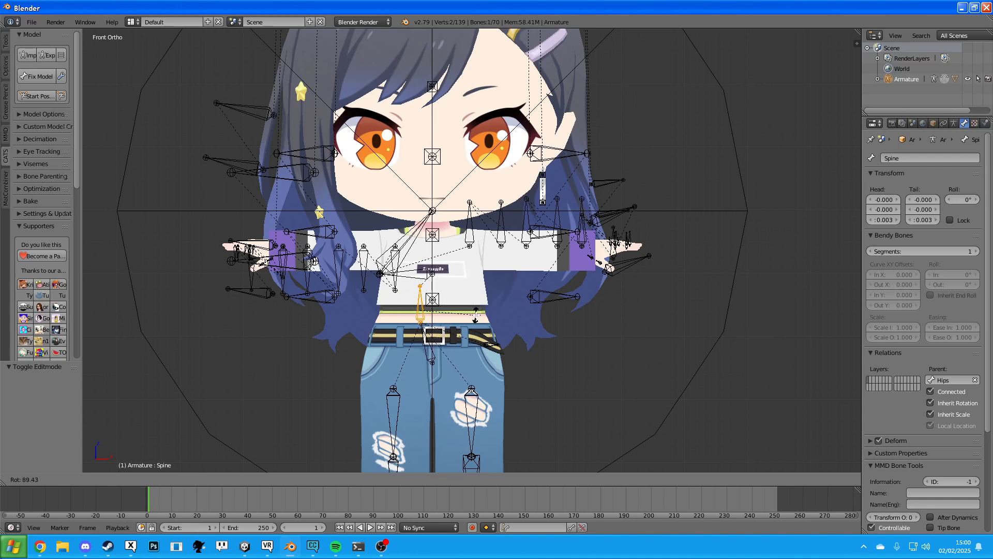
pyautogui.click(475, 315)
pyautogui.click(29, 394)
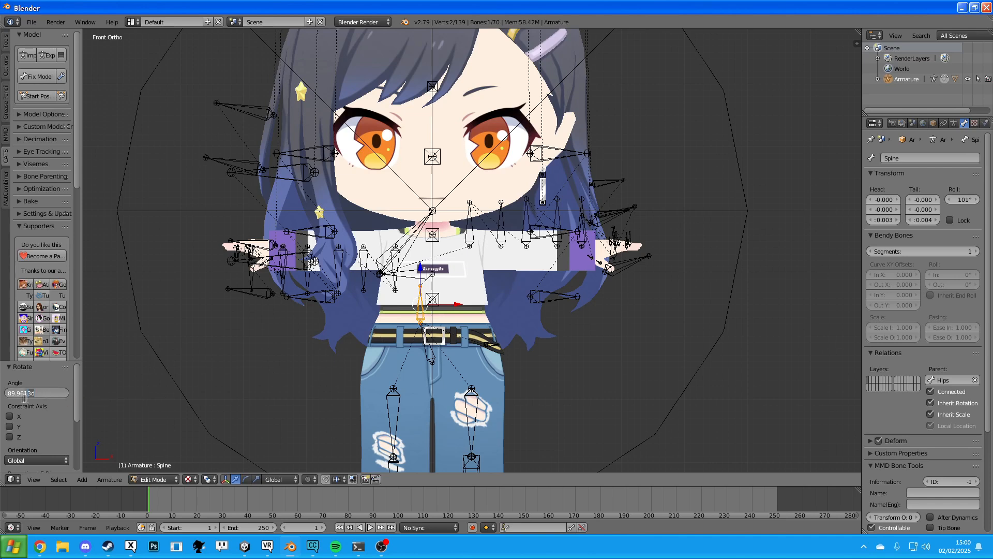
pyautogui.write('90')
pyautogui.press('Return')
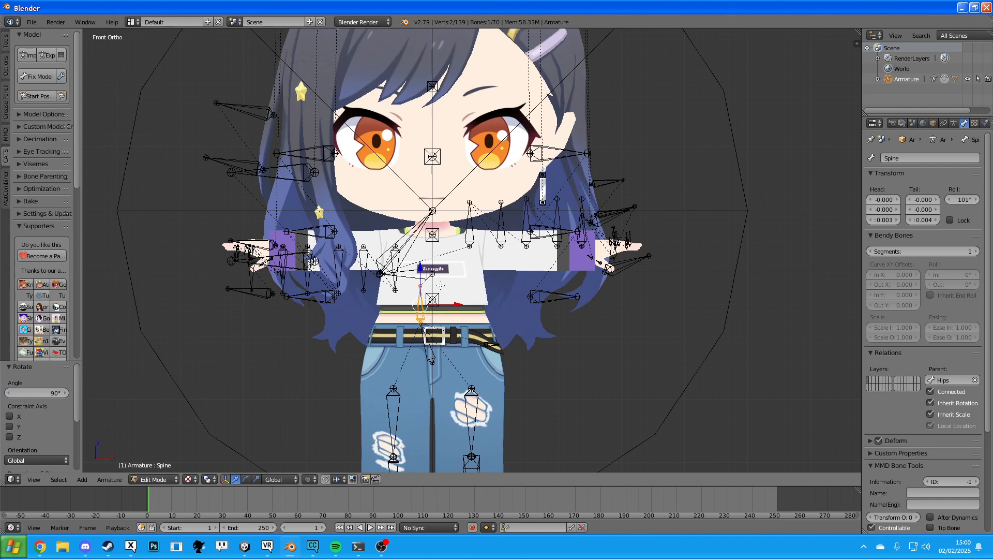
# Move the Spine bone about 0.019 along the X axis to the body's centre line.
pyautogui.press('g')
pyautogui.press('x')
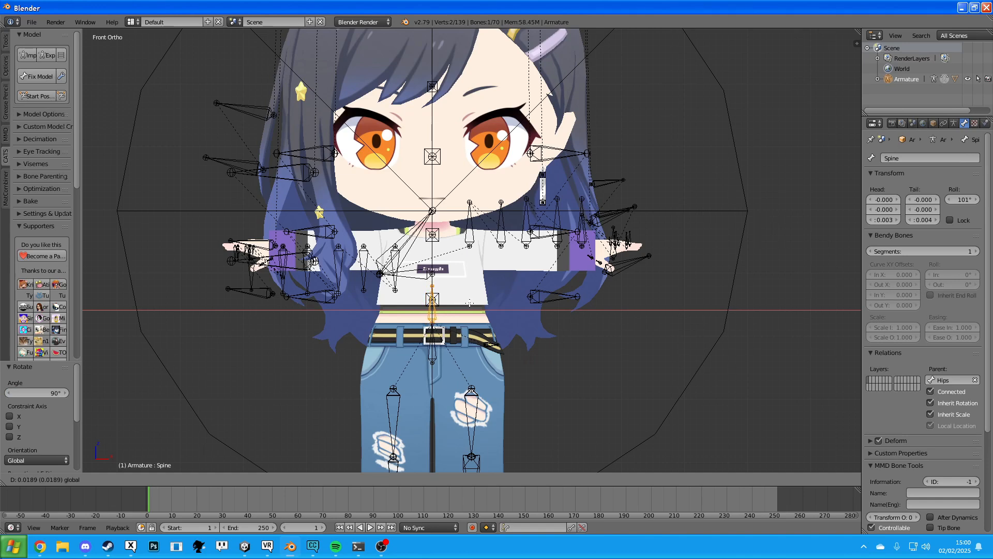
pyautogui.click(469, 303)
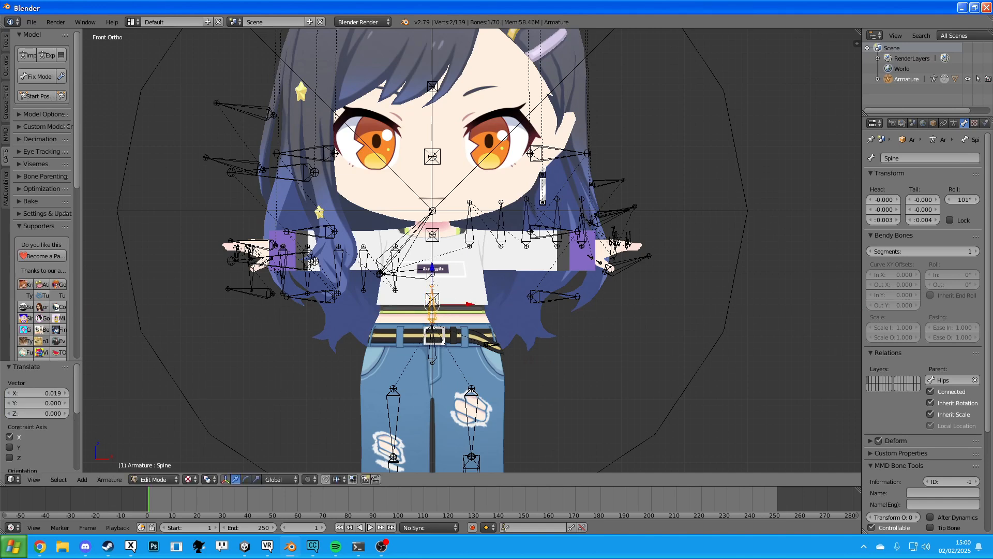
# Rotate the Chest bone by 90° so it stands upright.
pyautogui.rightClick(414, 273)
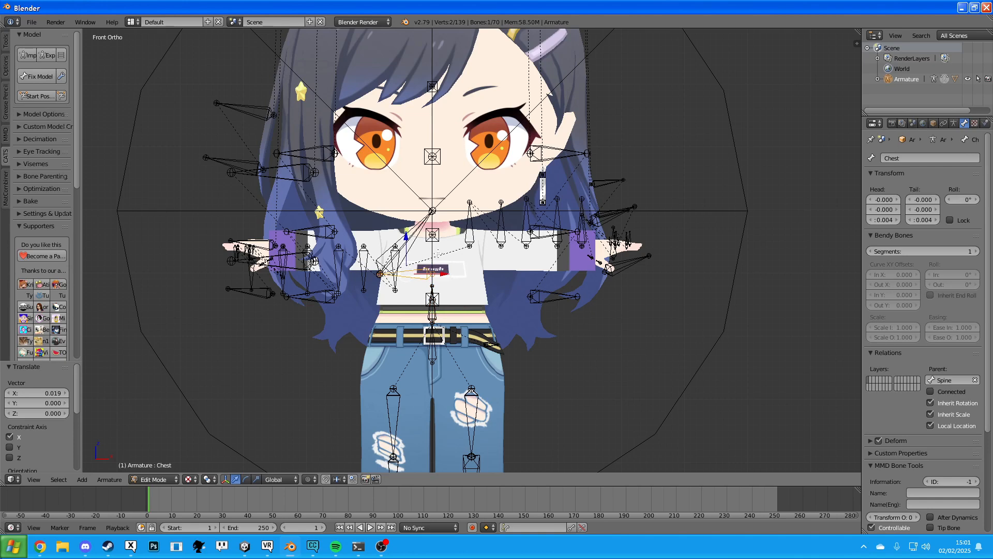
pyautogui.press('r')
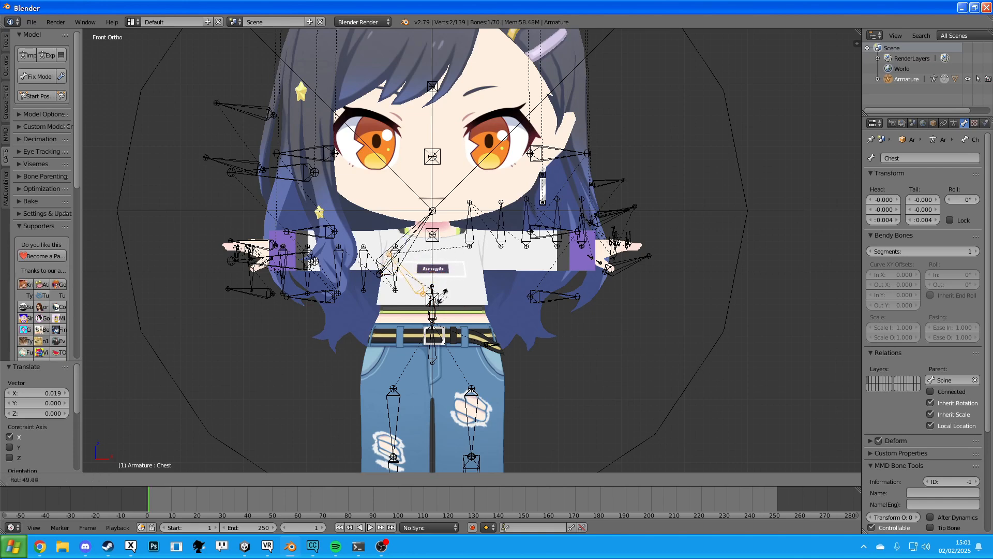
pyautogui.click(417, 308)
pyautogui.click(44, 393)
pyautogui.write('90')
pyautogui.press('Return')
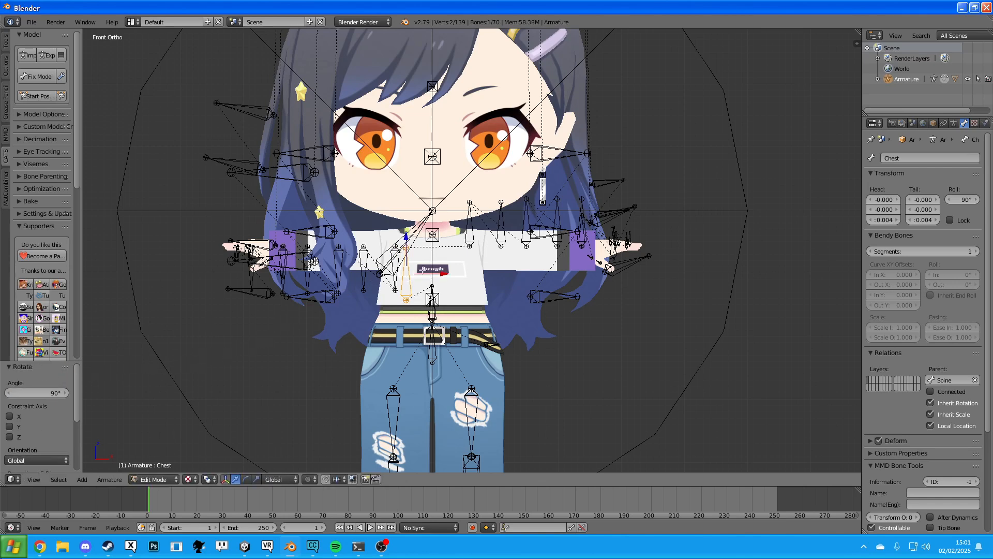
# Move the Chest bone about 0.042 along X to the centre line and about 0.023 up along Z, above the Spine bone.
pyautogui.press('g')
pyautogui.press('x')
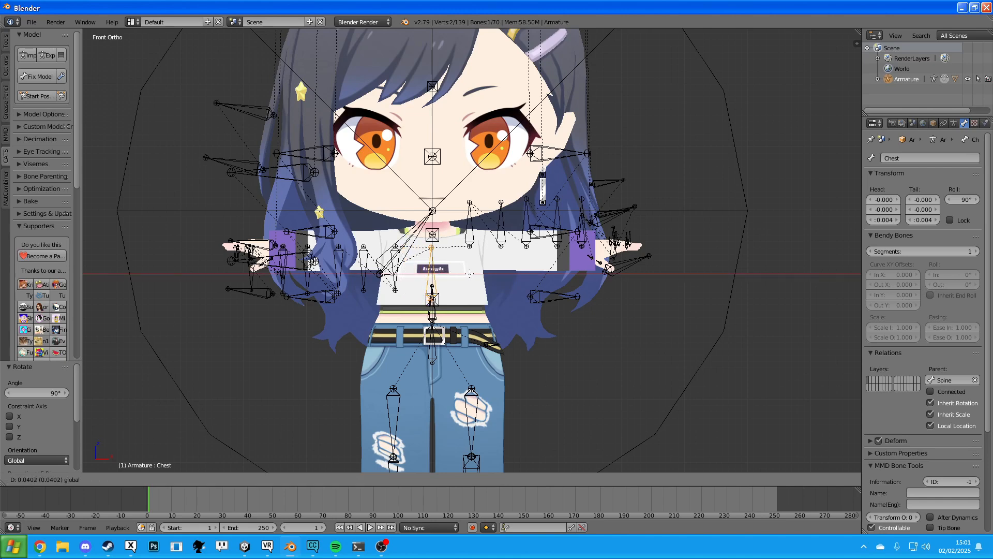
pyautogui.click(469, 273)
pyautogui.press('g')
pyautogui.press('z')
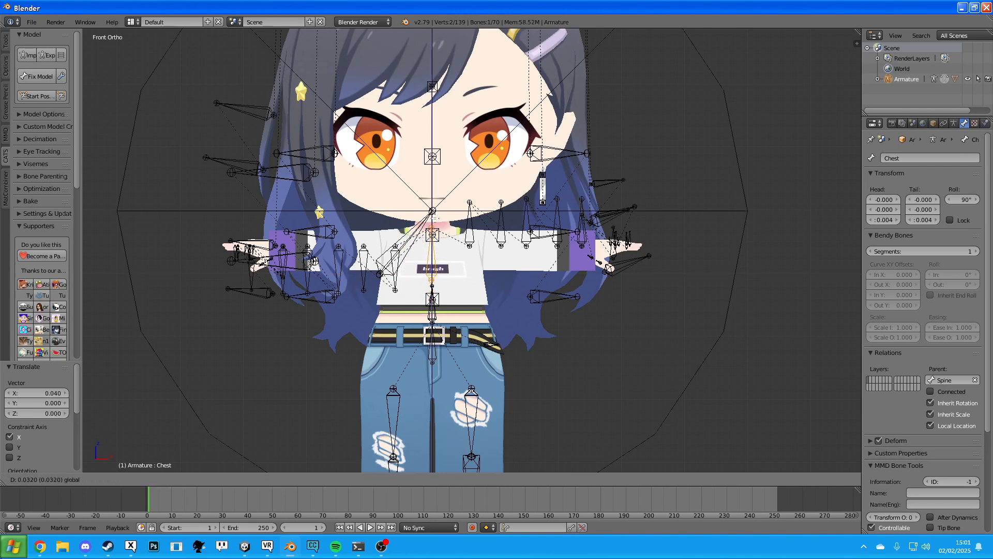
pyautogui.click(435, 224)
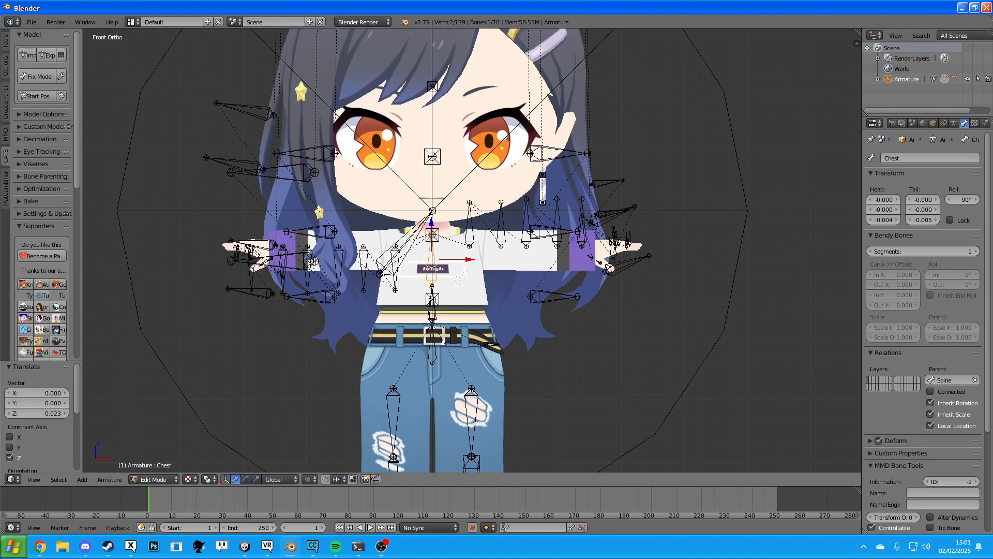
pyautogui.scroll(4, 422, 300)
pyautogui.press('g')
pyautogui.press('x')
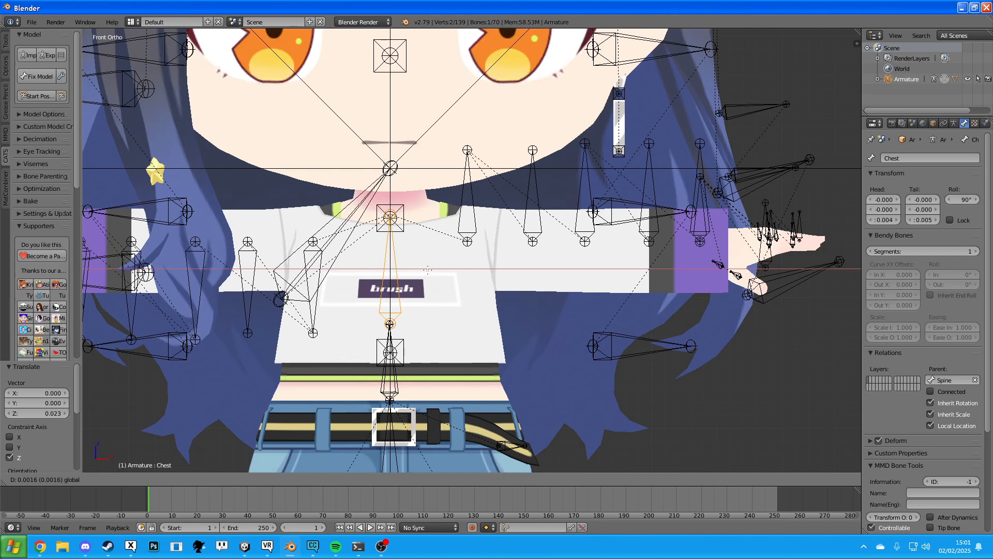
pyautogui.click(428, 270)
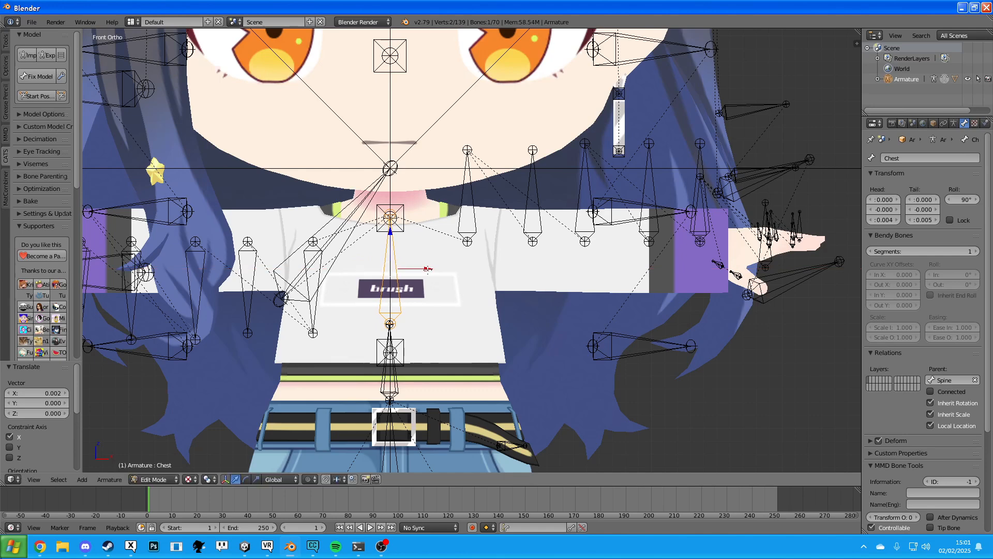
# Connect the Chest bone to its parent bone Spine.
pyautogui.click(931, 392)
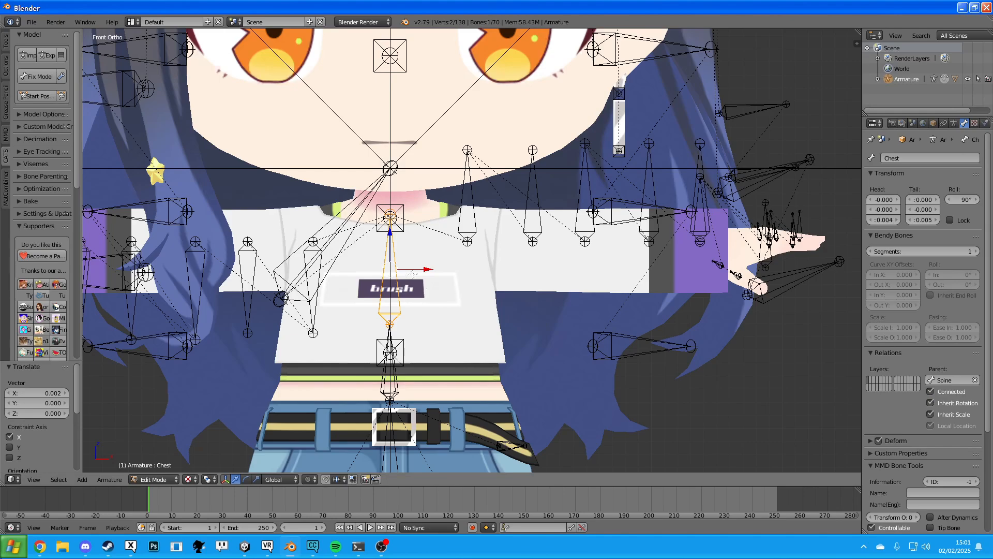
pyautogui.scroll(-2, 424, 262)
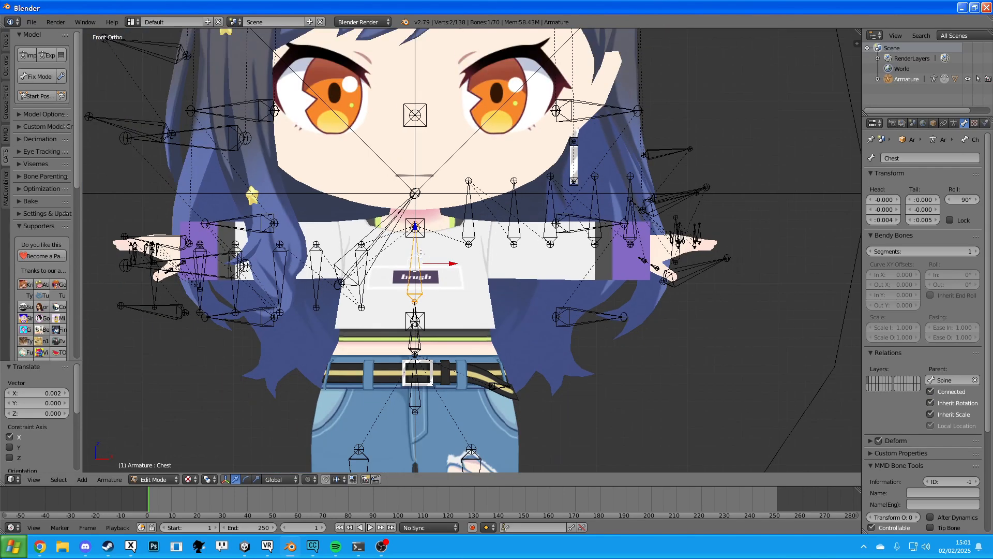
pyautogui.moveTo(423, 254)
pyautogui.mouseDown(button='middle')
pyautogui.moveTo(445, 256)
pyautogui.moveTo(430, 254)
pyautogui.mouseUp(button='middle')
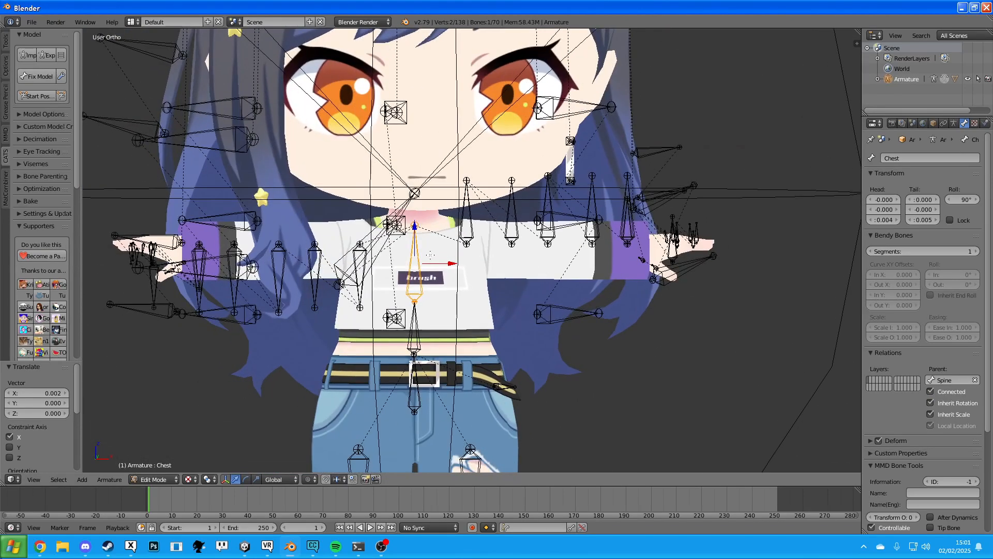
pyautogui.press('KP_1')
# Try to rotate the Neck bone by 90° and undo the rotation.
pyautogui.rightClick(356, 280)
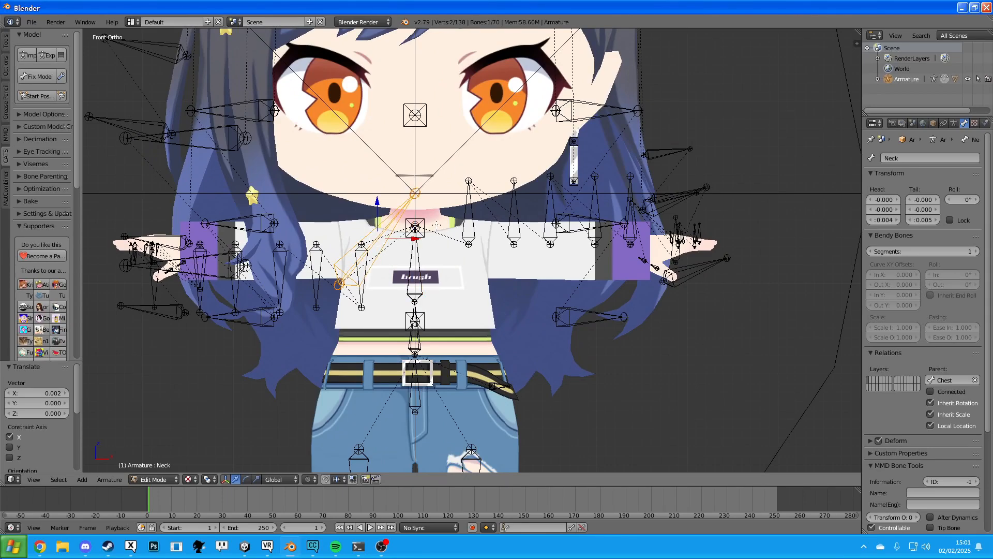
pyautogui.moveTo(444, 223)
pyautogui.mouseDown(button='middle')
pyautogui.moveTo(465, 228)
pyautogui.moveTo(445, 224)
pyautogui.mouseUp(button='middle')
pyautogui.press('KP_1')
pyautogui.press('r')
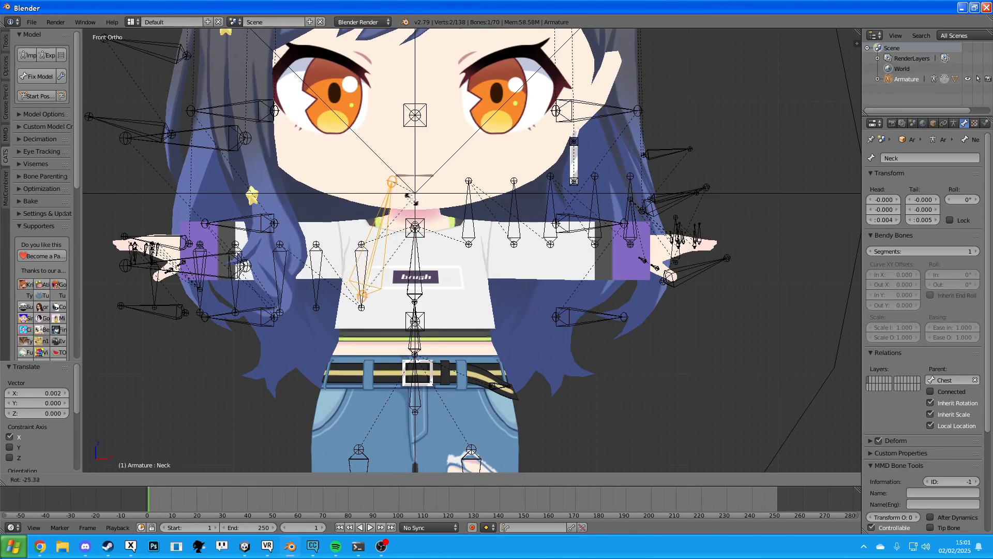
pyautogui.click(402, 187)
pyautogui.click(51, 393)
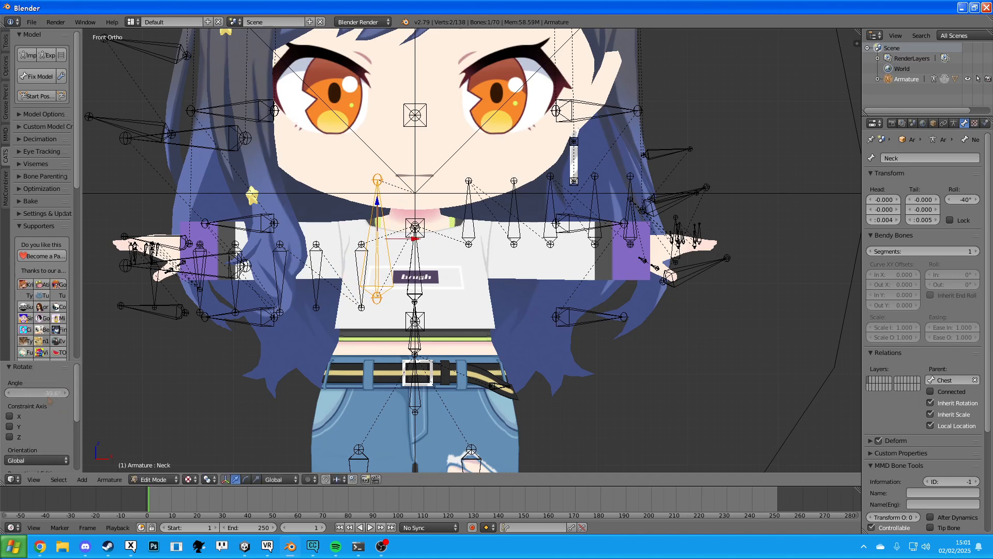
pyautogui.write('90')
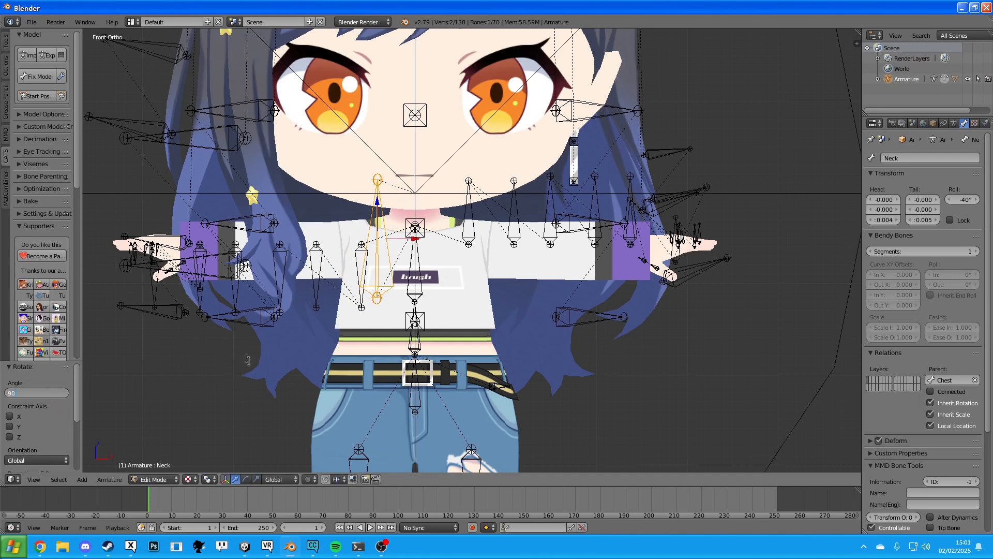
pyautogui.press('Return')
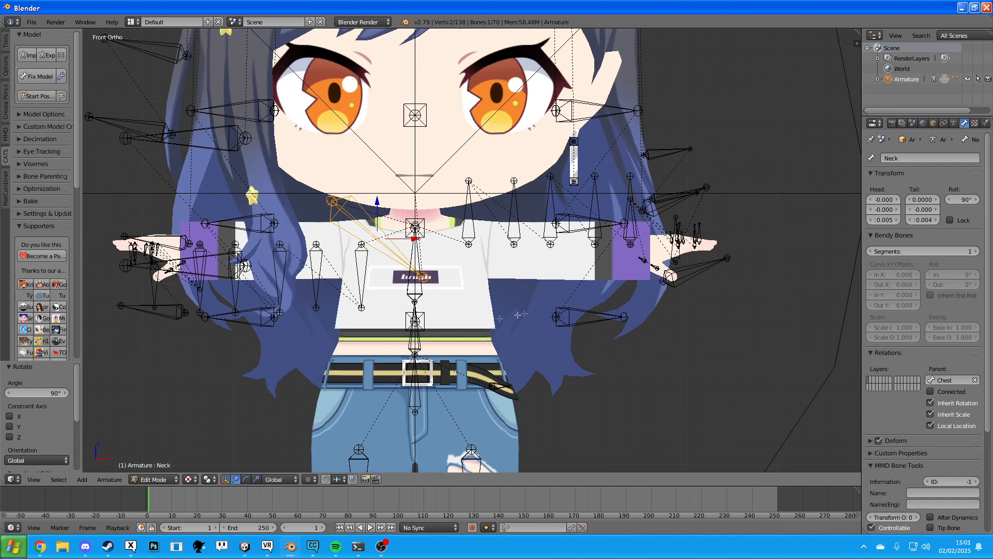
pyautogui.hotkey('ctrl', 'z')
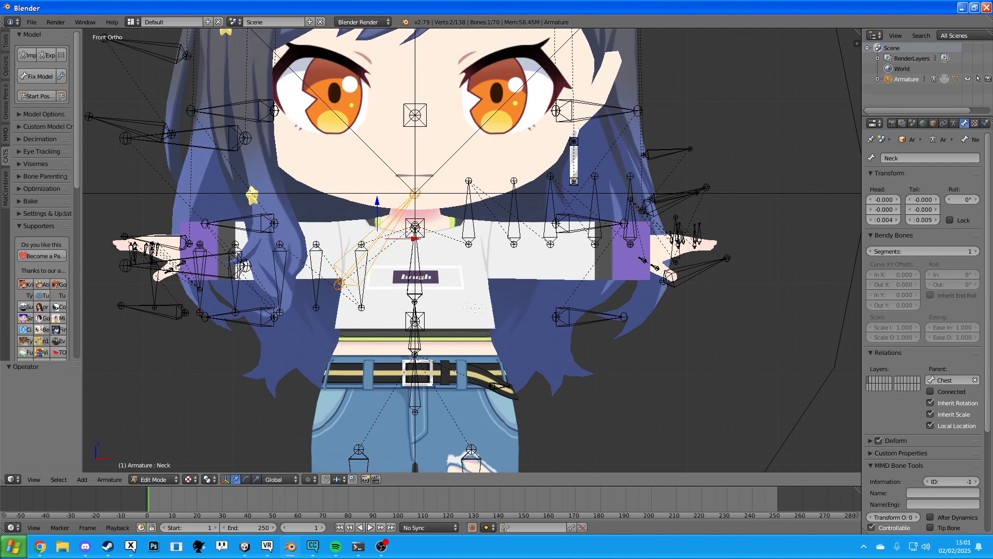
# Connect the Neck bone to its parent bone Chest.
pyautogui.click(931, 392)
pyautogui.moveTo(438, 236)
pyautogui.mouseDown(button='middle')
pyautogui.moveTo(476, 237)
pyautogui.moveTo(426, 237)
pyautogui.moveTo(437, 235)
pyautogui.mouseUp(button='middle')
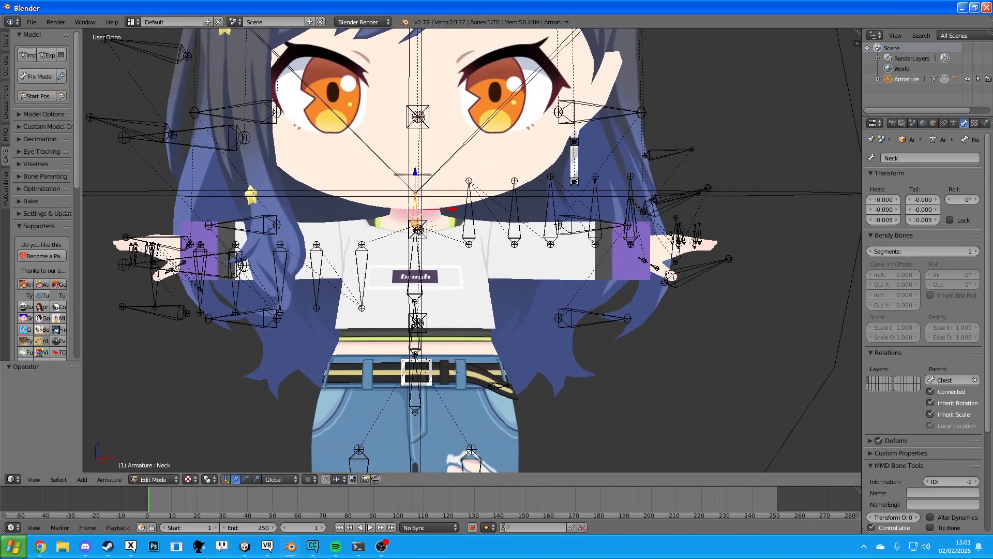
pyautogui.press('KP_1')
# Scale the oversized Head bone down to about 0.1 of its length.
pyautogui.rightClick(444, 160)
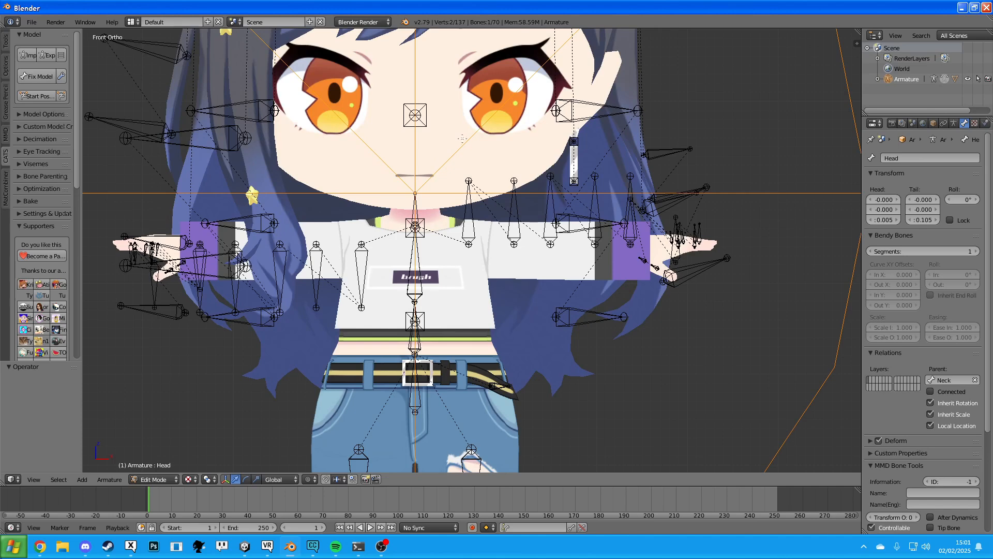
pyautogui.scroll(-10, 463, 138)
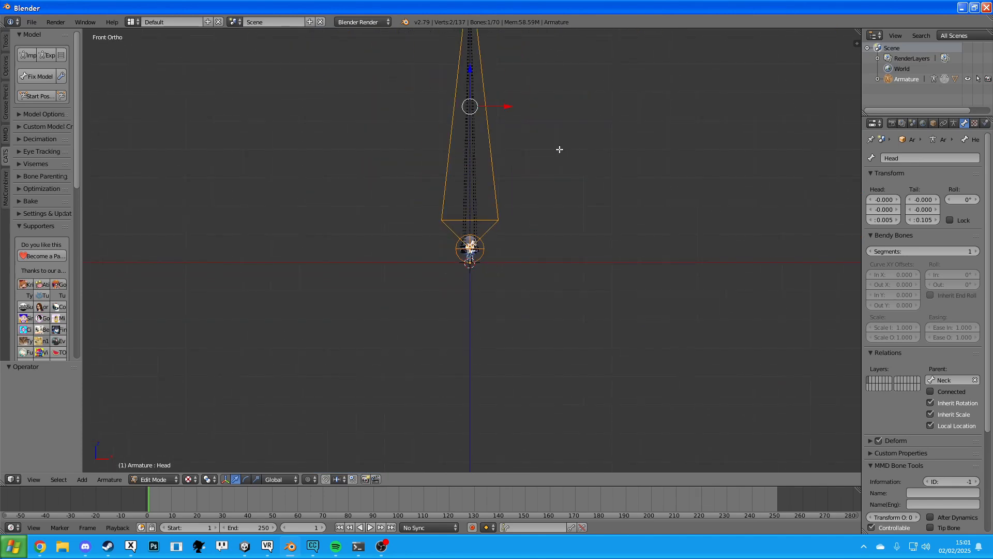
pyautogui.scroll(7, 587, 157)
pyautogui.scroll(-7, 590, 150)
pyautogui.press('s')
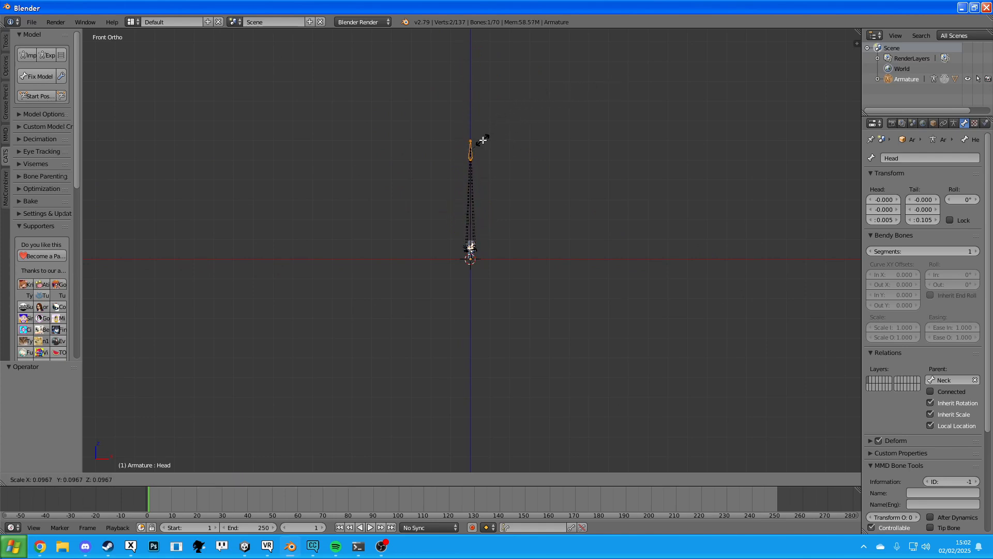
pyautogui.click(482, 141)
# Lower the Head bone along Z to just above the character's hair and scale it by about 0.185.
pyautogui.moveTo(470, 115); pyautogui.dragTo(471, 196)
pyautogui.scroll(5, 472, 249)
pyautogui.scroll(2, 503, 244)
pyautogui.moveTo(468, 116); pyautogui.dragTo(466, 231)
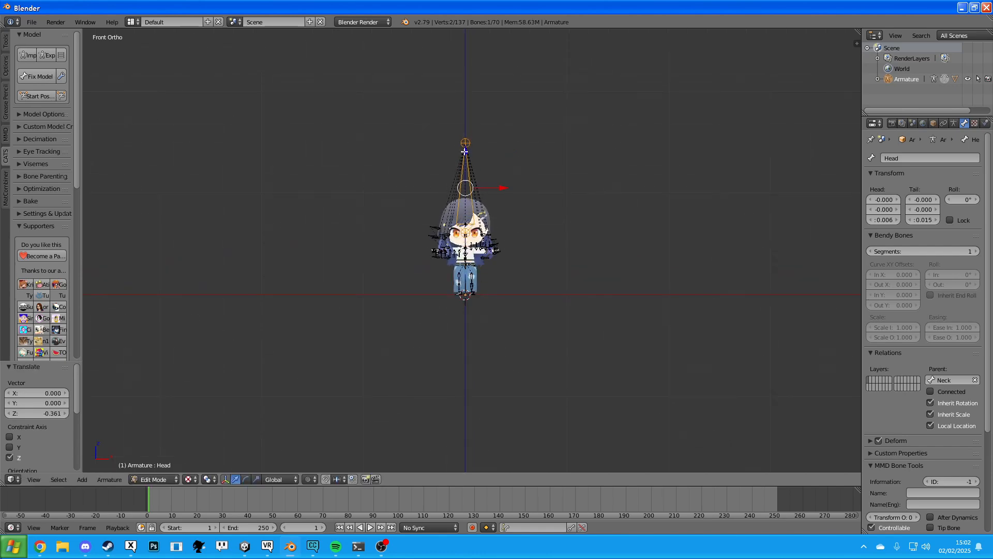
pyautogui.scroll(3, 466, 232)
pyautogui.press('s')
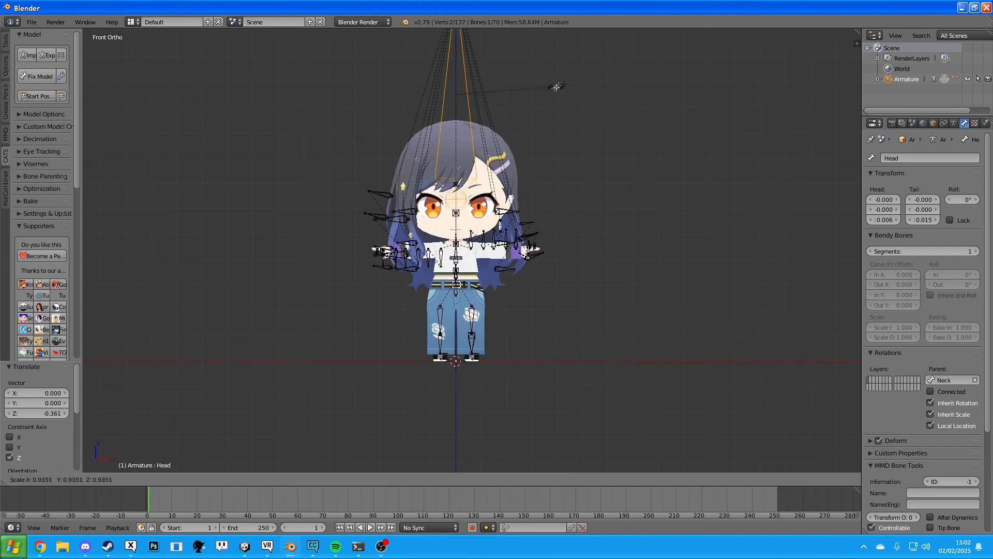
pyautogui.click(479, 107)
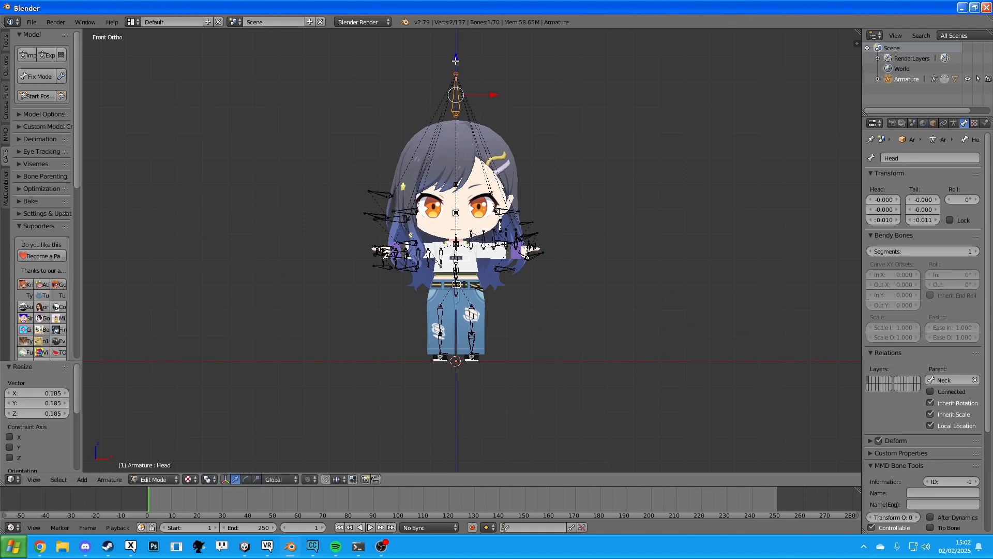
# Move the Head bone about 0.467 down along Z into the head and connect it to its parent bone Neck.
pyautogui.press('g')
pyautogui.press('z')
pyautogui.click(443, 177)
pyautogui.scroll(7, 443, 178)
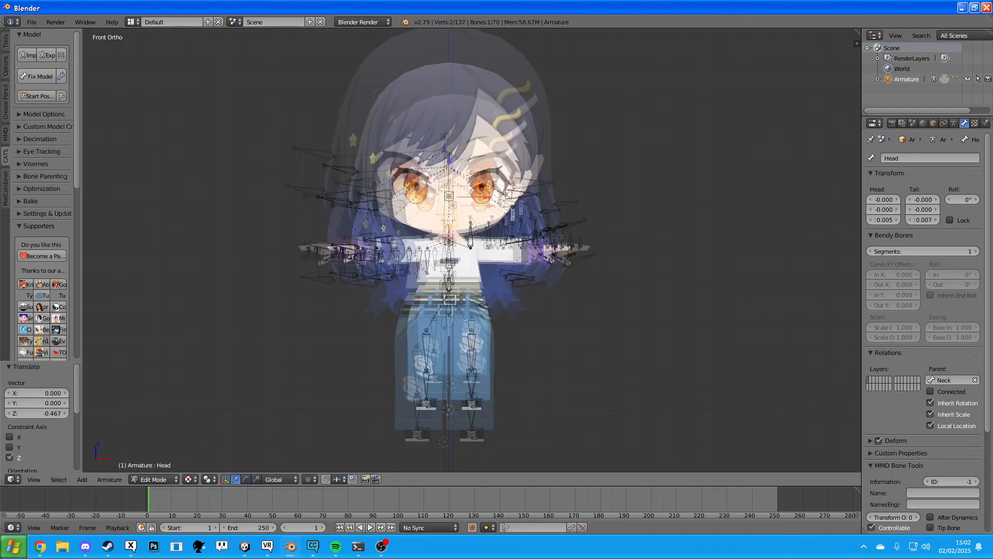
pyautogui.click(931, 392)
pyautogui.scroll(-2, 416, 122)
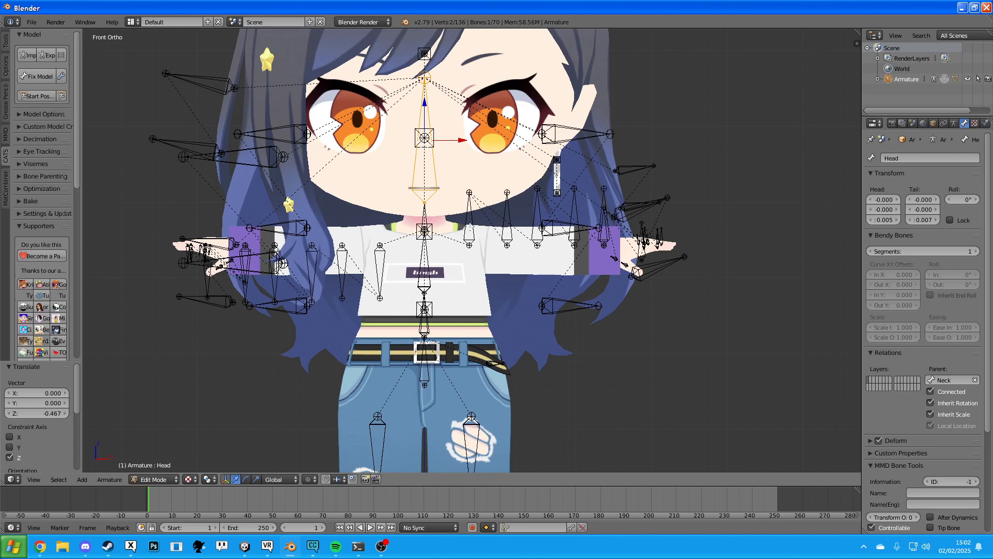
# Select the Left arm bone and enable X-Axis Mirror for armature editing.
pyautogui.rightClick(475, 222)
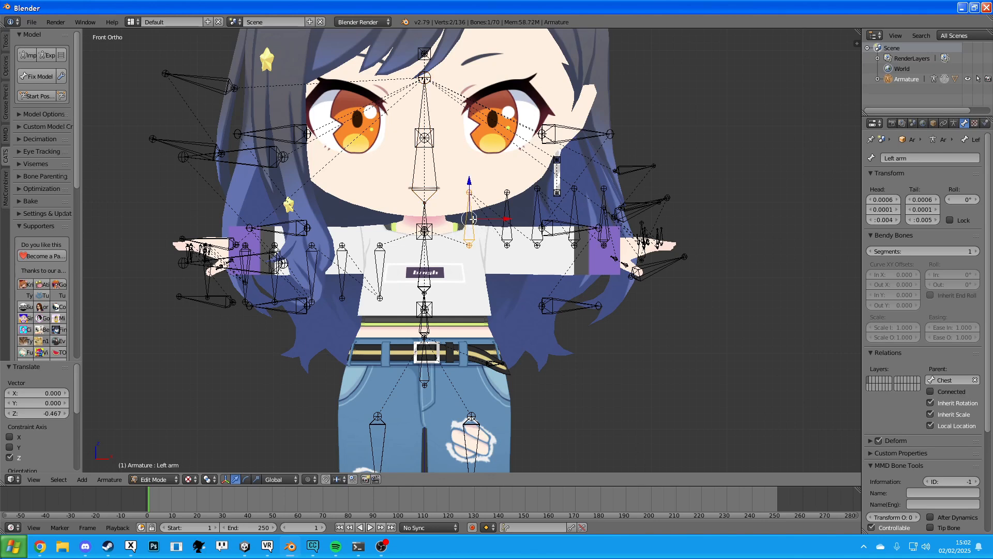
pyautogui.click(6, 72)
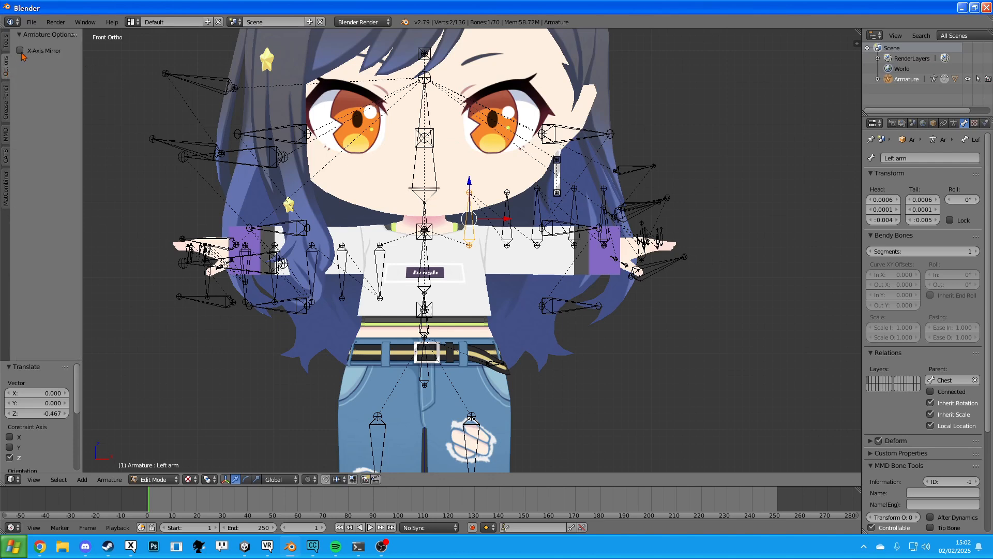
pyautogui.click(20, 50)
# Rotate the Left arm bone by 90° so it lies horizontally.
pyautogui.press('r')
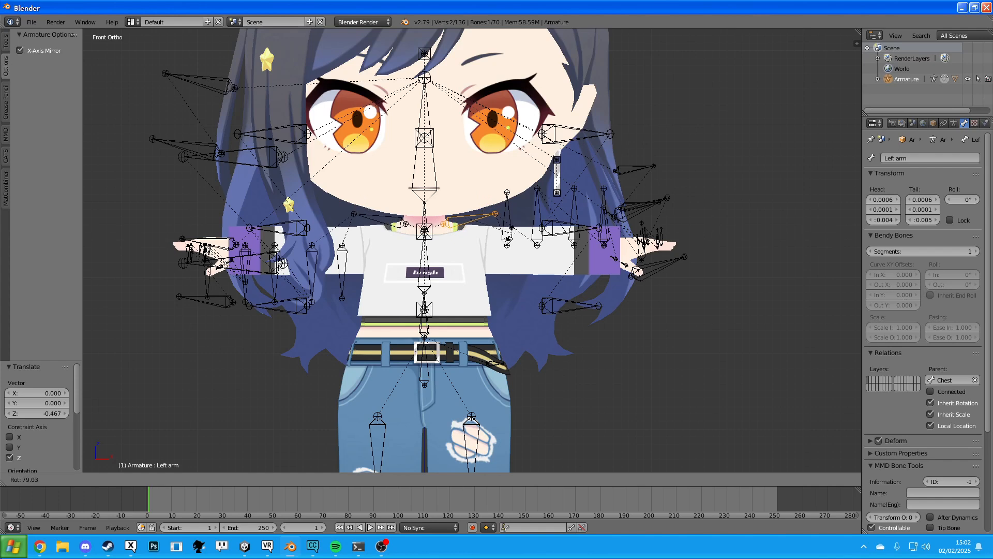
pyautogui.press('Return')
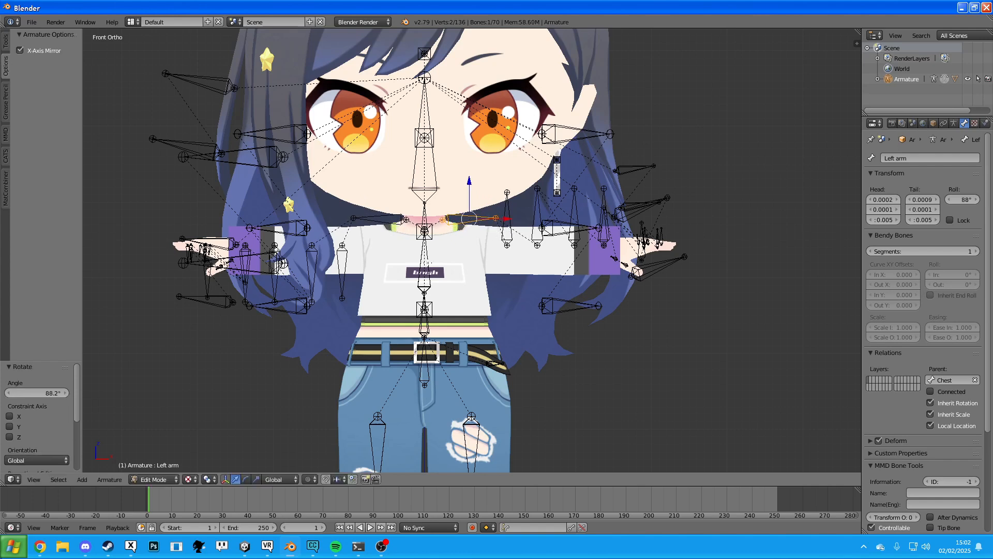
pyautogui.click(53, 391)
pyautogui.write('90')
pyautogui.press('Return')
# Move the Left arm bone down along Z and outward along X so its tail meets the Left elbow bone's base.
pyautogui.moveTo(469, 182); pyautogui.dragTo(469, 210)
pyautogui.moveTo(505, 244); pyautogui.dragTo(520, 245)
pyautogui.moveTo(481, 210); pyautogui.dragTo(481, 210)
# Rotate the Left elbow bone by 90° so it lies horizontally.
pyautogui.rightClick(535, 230)
pyautogui.press('r')
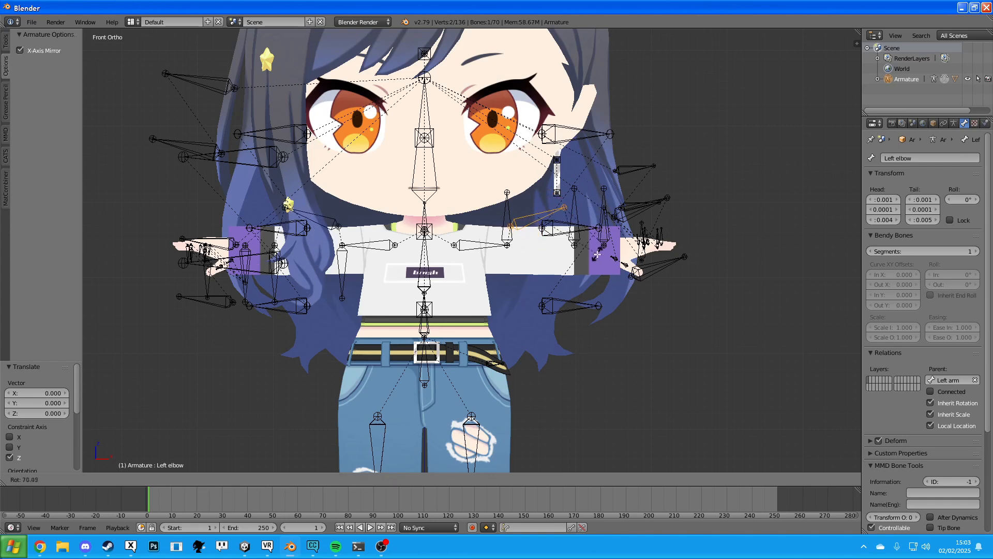
pyautogui.click(579, 271)
pyautogui.click(41, 392)
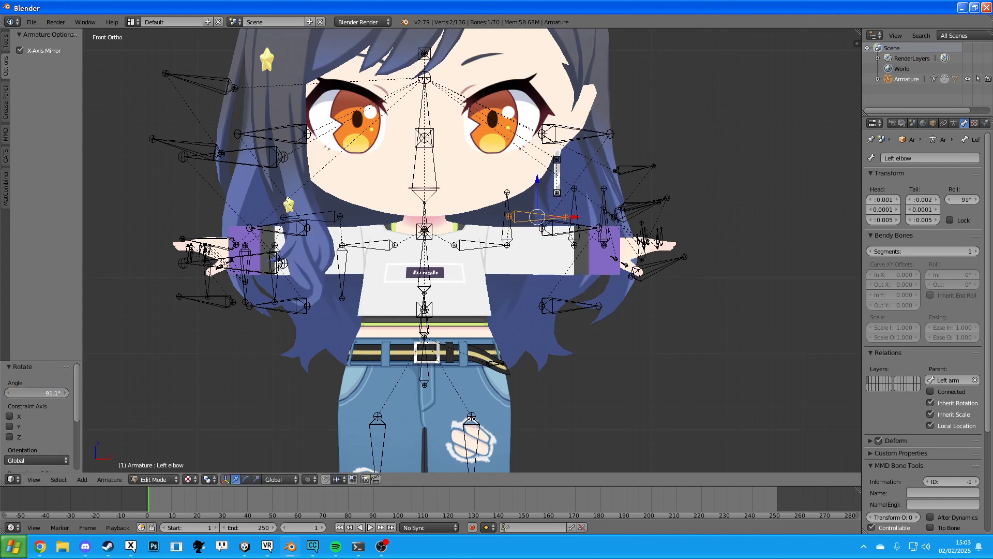
pyautogui.write('90')
pyautogui.press('Return')
# Move the Left elbow bone along Z and about -0.003 along X onto the Left arm bone's tail, and connect it to Left arm.
pyautogui.press('g')
pyautogui.press('z')
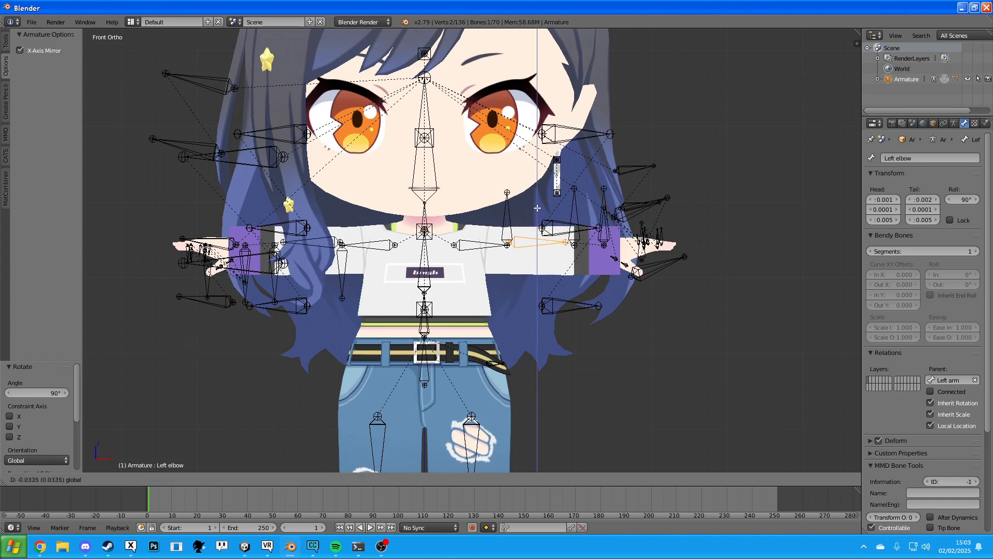
pyautogui.click(538, 211)
pyautogui.press('g')
pyautogui.press('x')
pyautogui.click(535, 209)
pyautogui.press('g')
pyautogui.press('z')
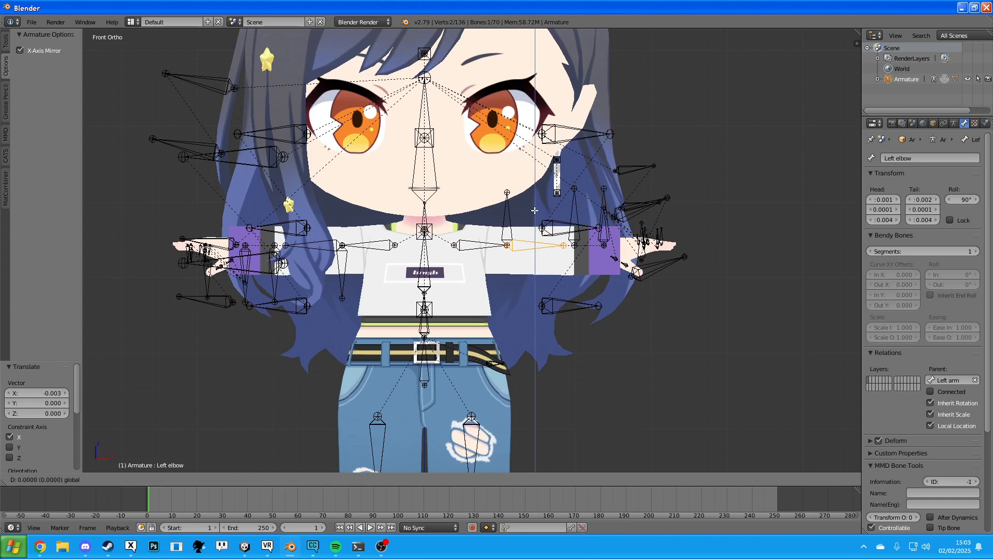
pyautogui.click(535, 211)
pyautogui.click(931, 392)
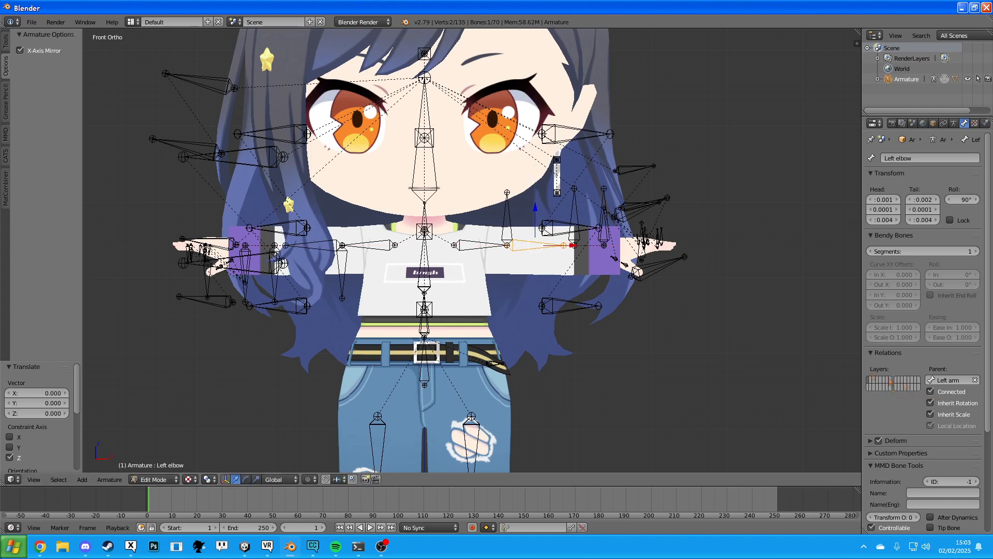
# Rotate the Left wrist bone by 90° so it lies horizontally.
pyautogui.rightClick(601, 239)
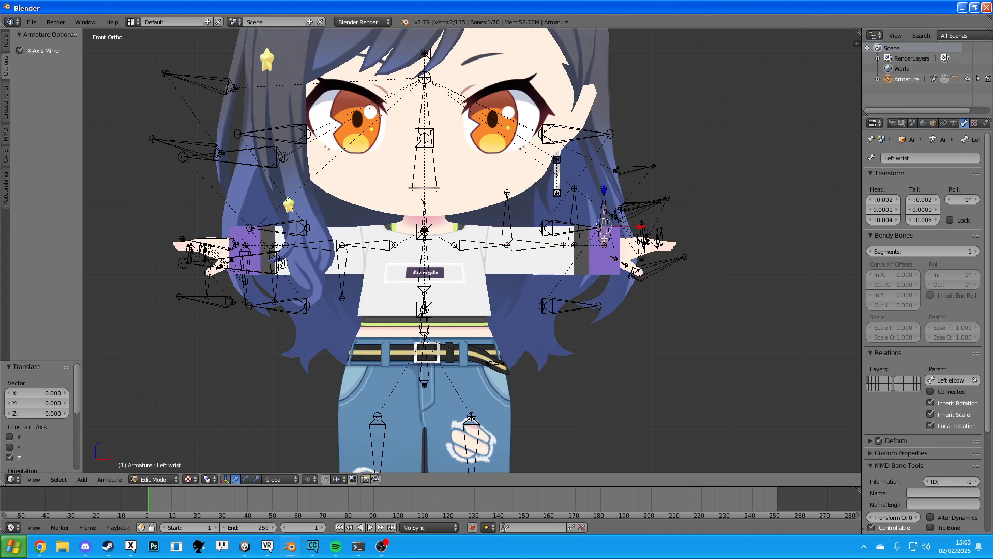
pyautogui.rightClick(610, 221)
pyautogui.rightClick(610, 229)
pyautogui.rightClick(603, 198)
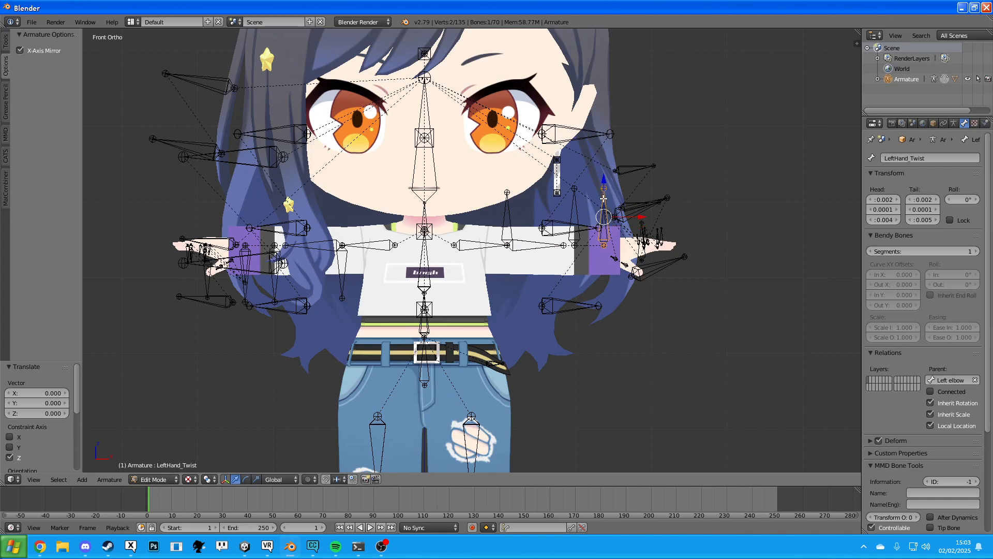
pyautogui.rightClick(605, 226)
pyautogui.rightClick(605, 233)
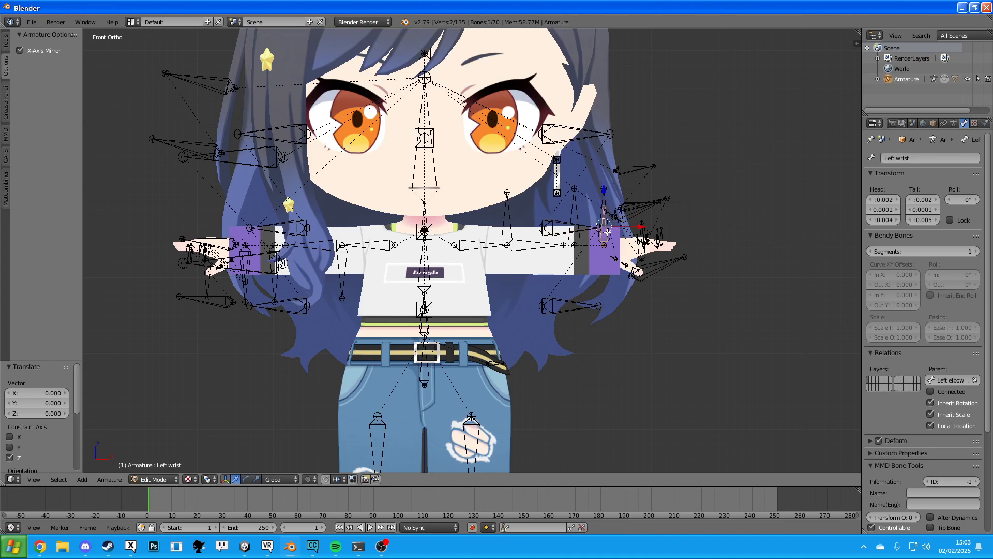
pyautogui.press('r')
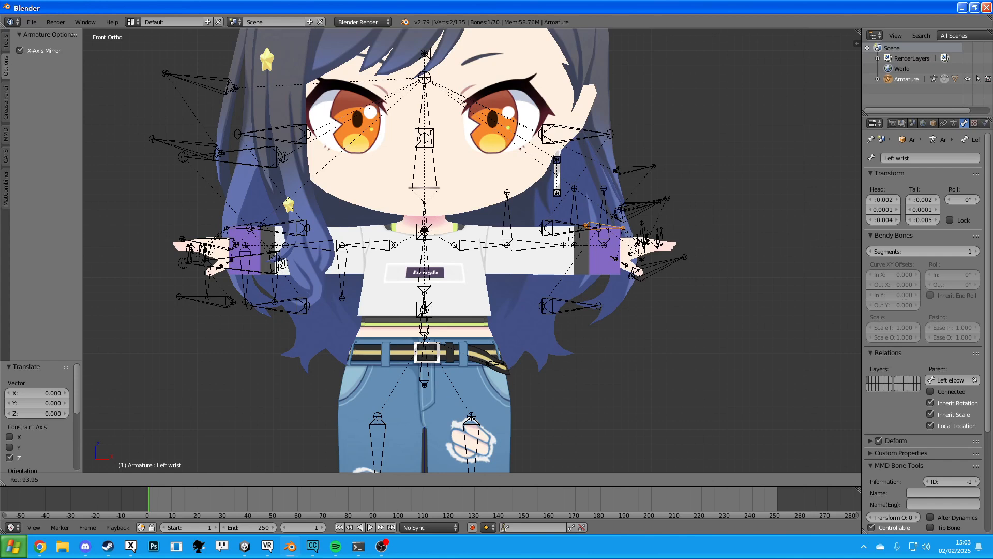
pyautogui.click(631, 253)
pyautogui.click(43, 394)
pyautogui.moveTo(42, 394); pyautogui.dragTo(10, 399)
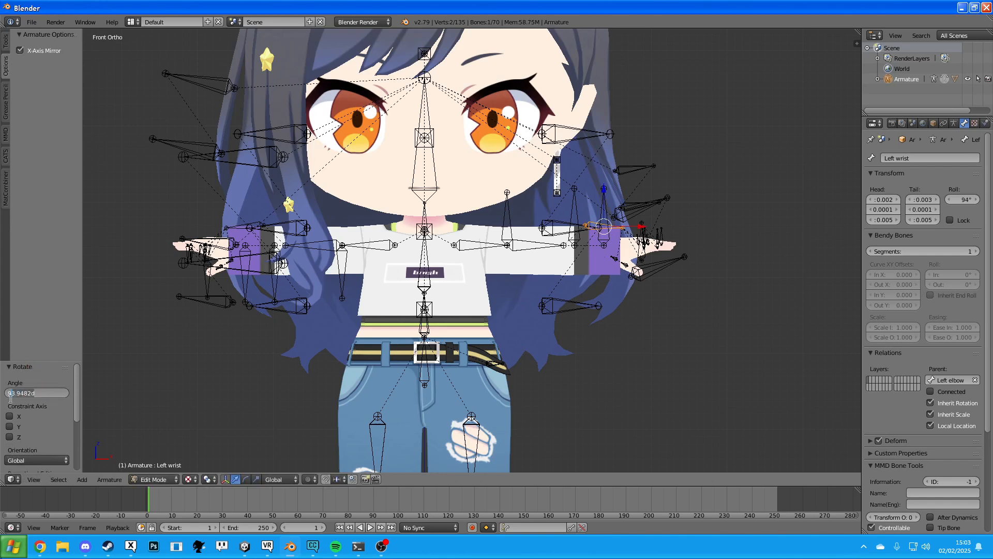
pyautogui.write('90')
pyautogui.press('Return')
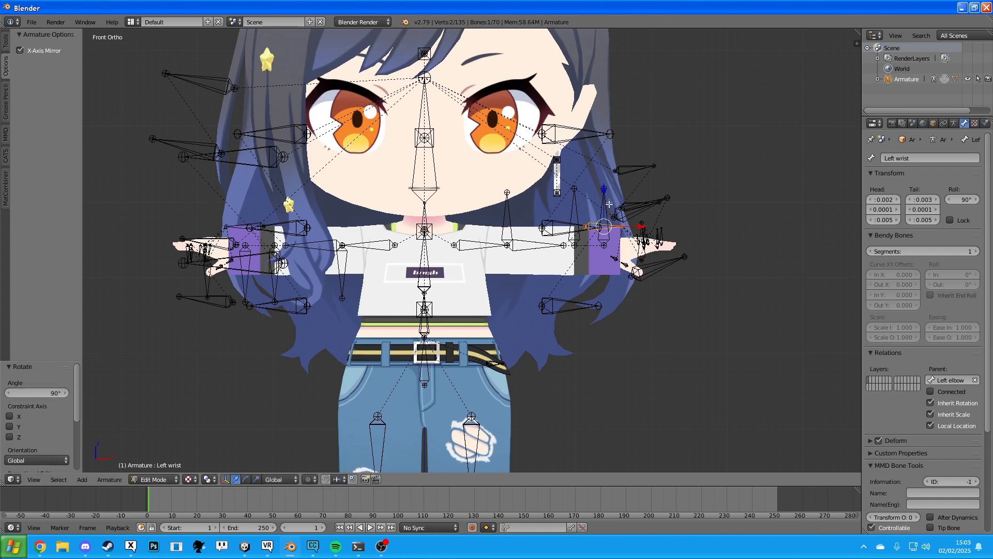
# Move the Left wrist bone about -0.025 along Z and 0.011 along X, and connect it to the Left elbow bone.
pyautogui.press('g')
pyautogui.press('z')
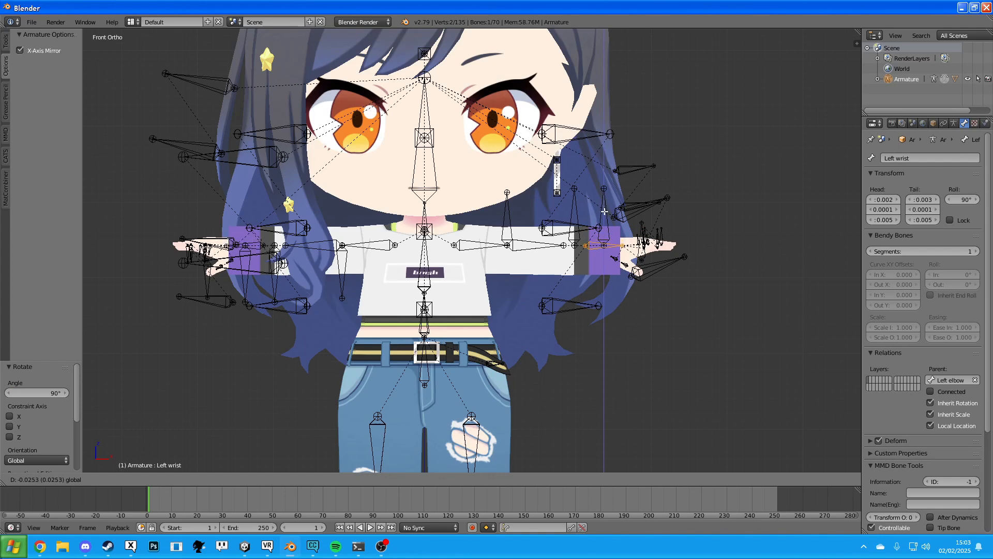
pyautogui.click(605, 212)
pyautogui.press('g')
pyautogui.press('x')
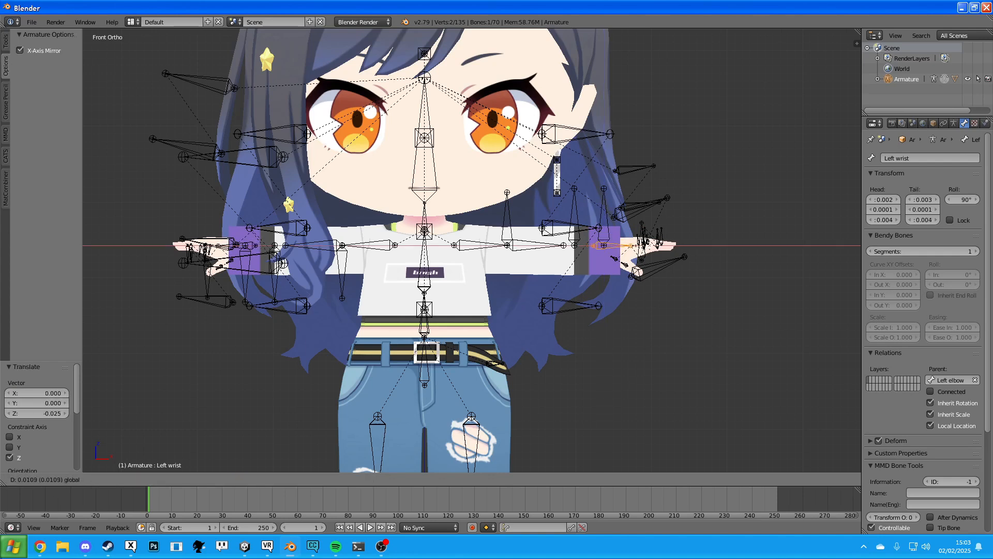
pyautogui.press('Return')
pyautogui.click(930, 391)
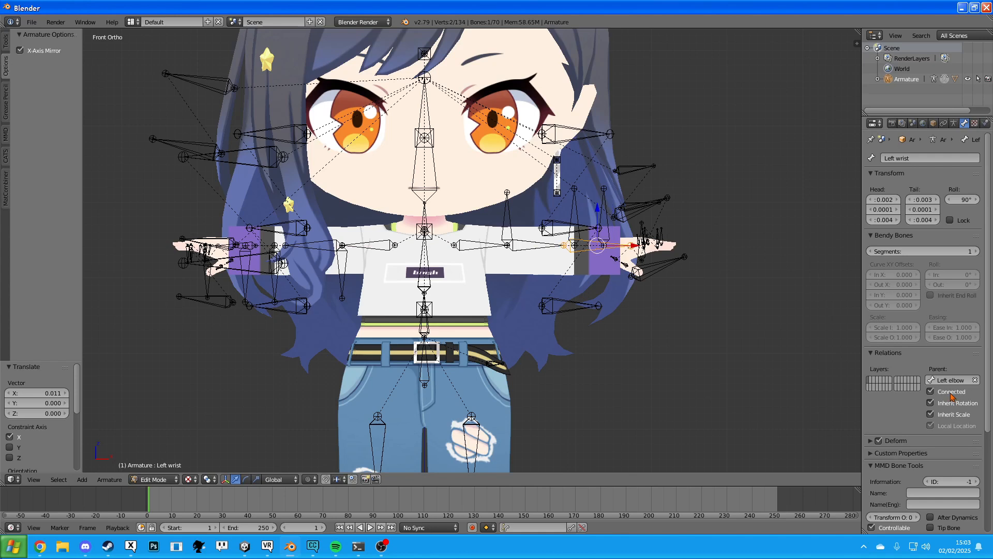
# Move the Left elbow bone about 0.052 outward along X so the elbow joint sits further down the sleeve.
pyautogui.rightClick(544, 245)
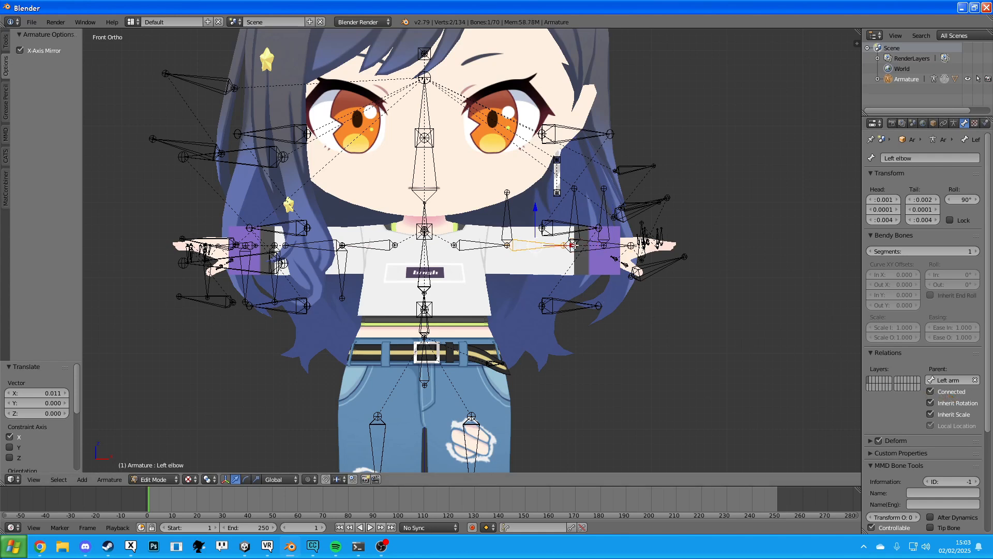
pyautogui.press('g')
pyautogui.press('x')
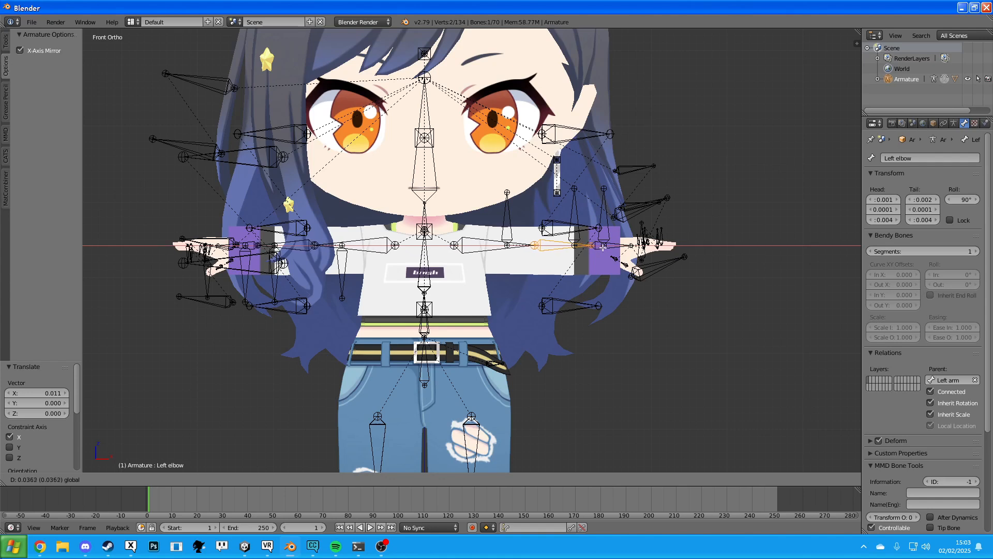
pyautogui.click(615, 248)
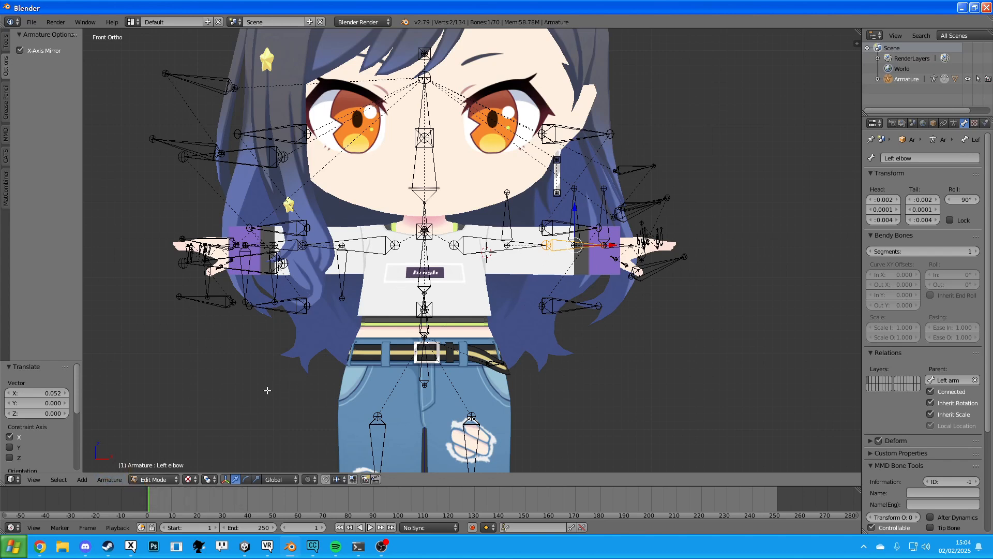
# Test the forearm bend by rotating the Left elbow bone in Pose Mode, and cancel the rotation.
pyautogui.click(165, 480)
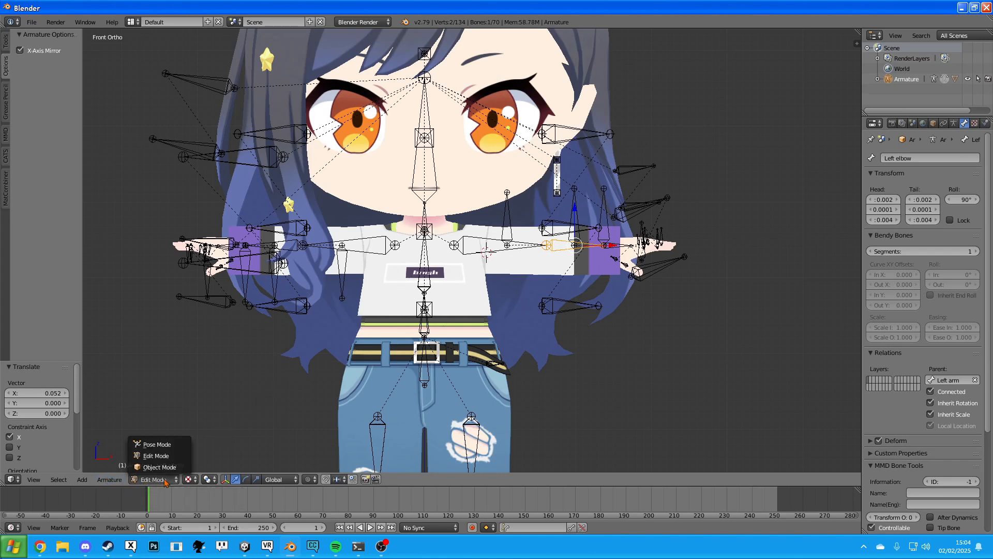
pyautogui.click(160, 445)
pyautogui.press('r')
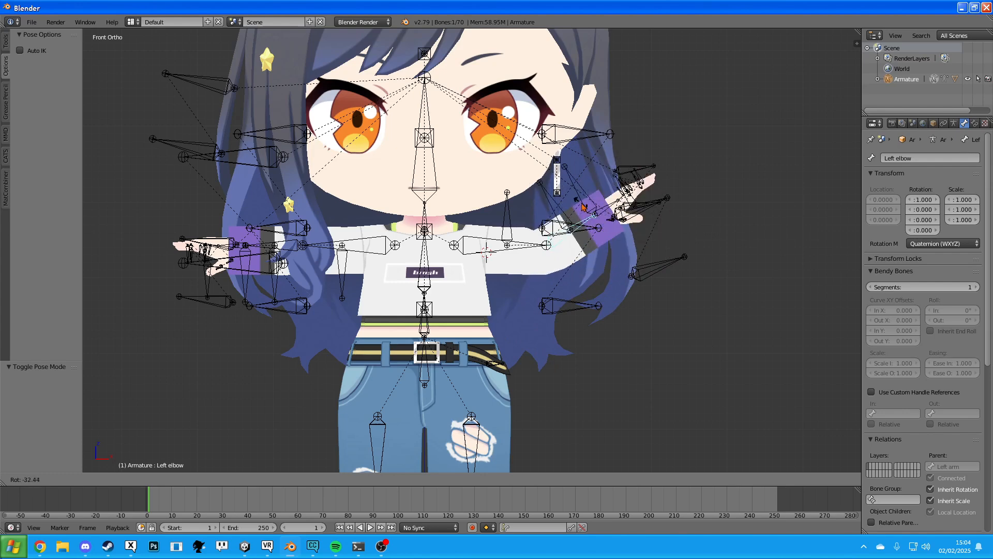
pyautogui.press('Escape')
# Scale the Left arm bone down to about 0.687 in Edit Mode.
pyautogui.rightClick(504, 246)
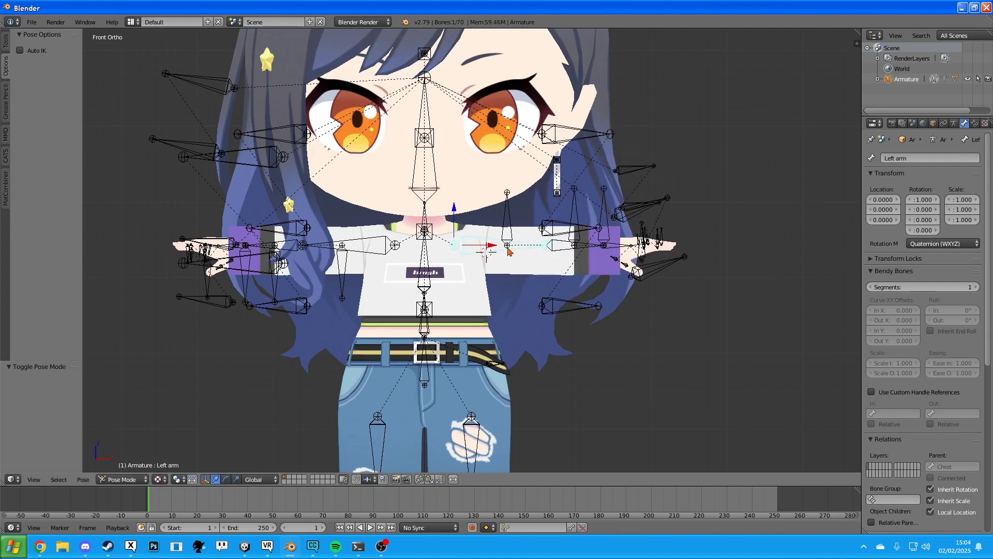
pyautogui.click(122, 479)
pyautogui.click(141, 453)
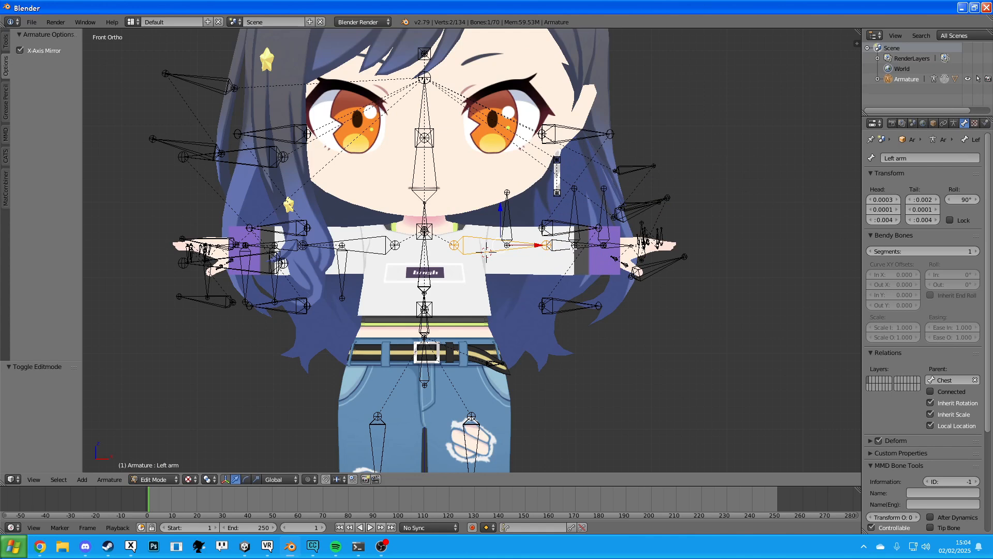
pyautogui.press('s')
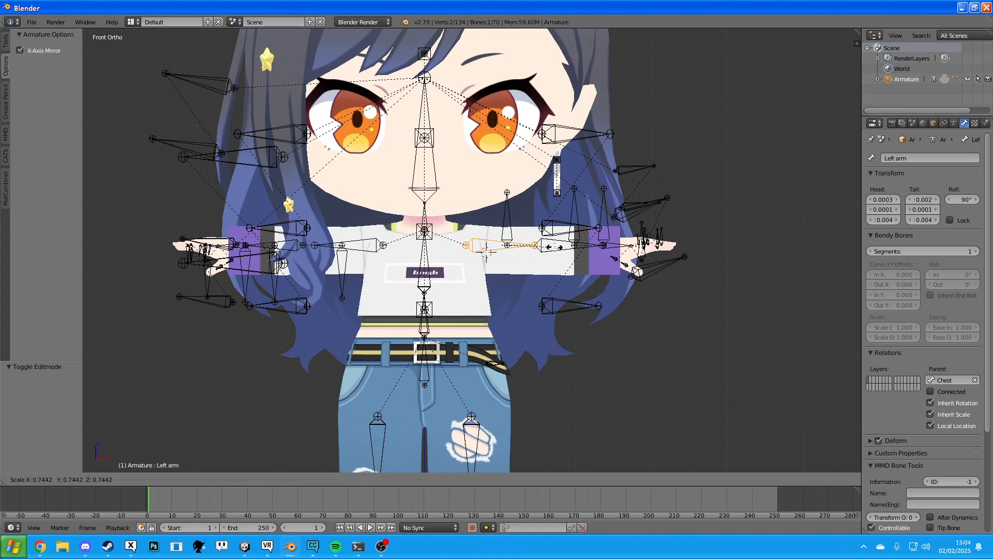
pyautogui.click(486, 251)
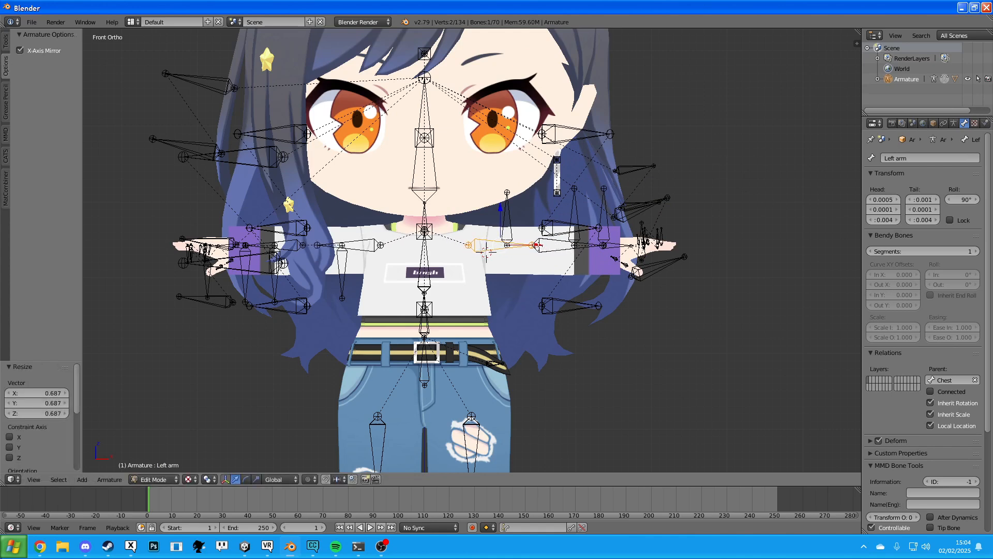
# Check the elbow deformation again by rotating the Left elbow bone upward in Pose Mode, and cancel the rotation.
pyautogui.click(154, 480)
pyautogui.click(160, 443)
pyautogui.press('r')
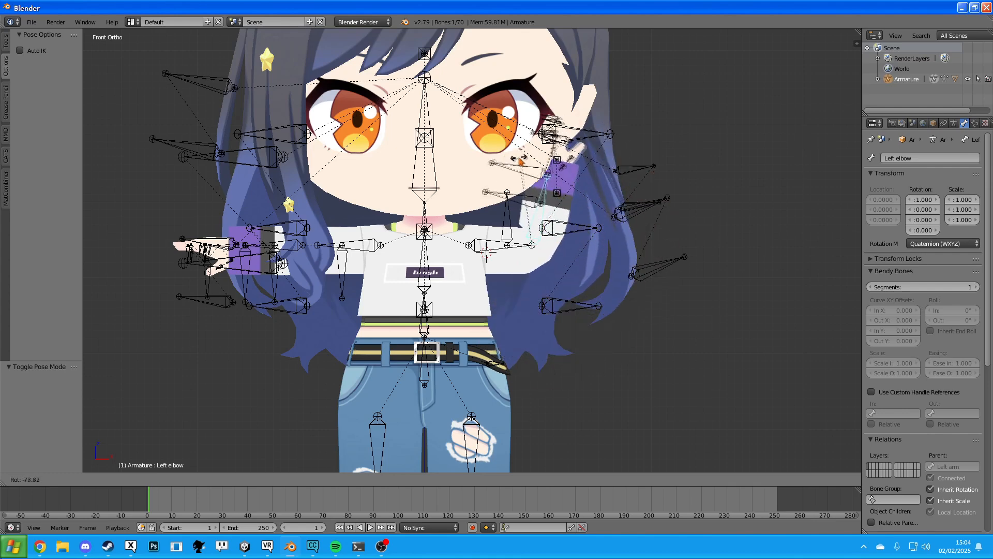
pyautogui.press('Escape')
# Move the Left arm bone about 0.008 outward along X in Edit Mode.
pyautogui.rightClick(520, 247)
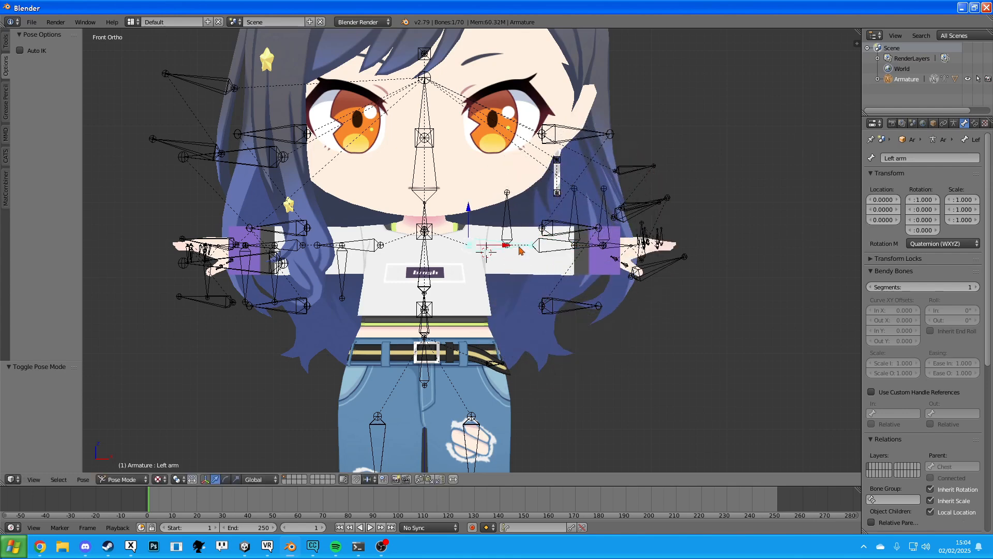
pyautogui.click(124, 479)
pyautogui.click(124, 456)
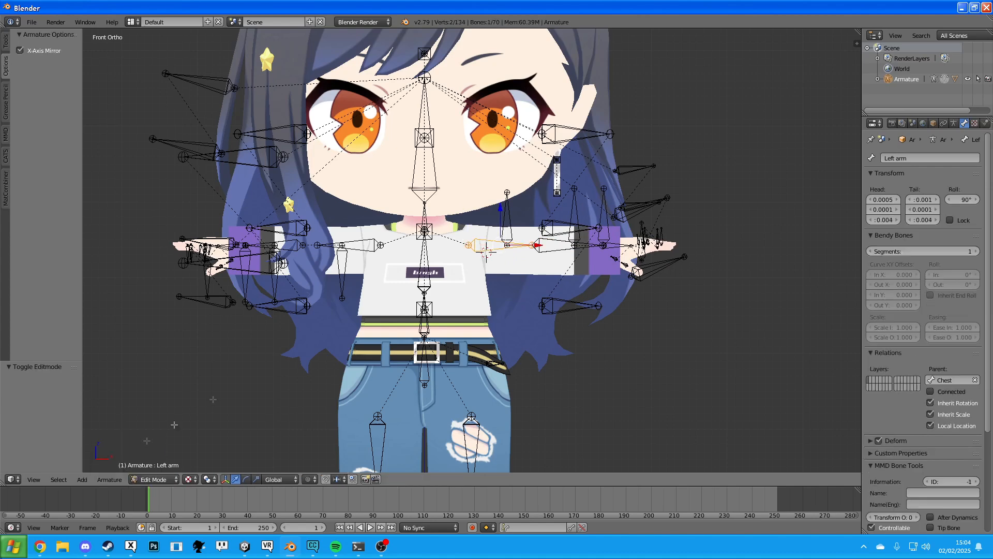
pyautogui.press('g')
pyautogui.press('x')
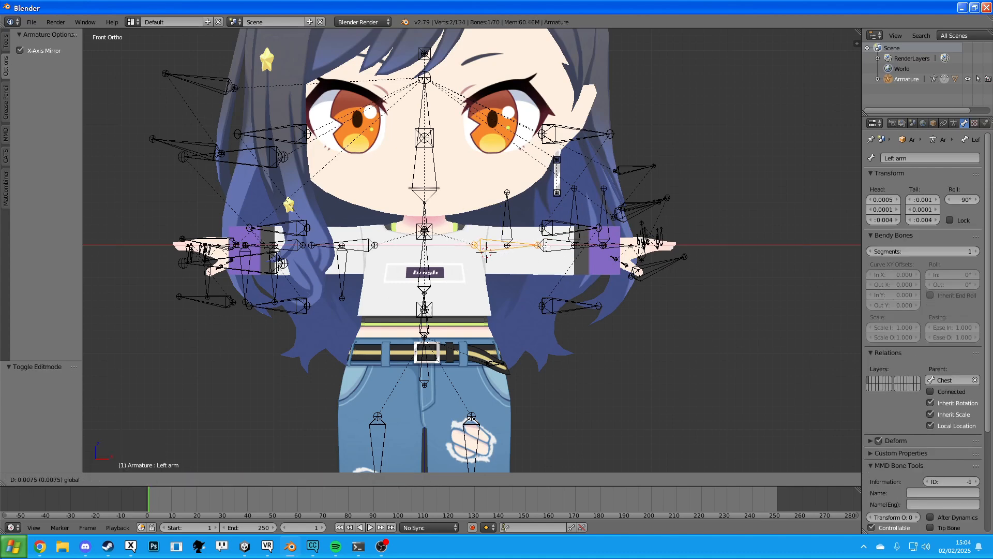
pyautogui.press('Return')
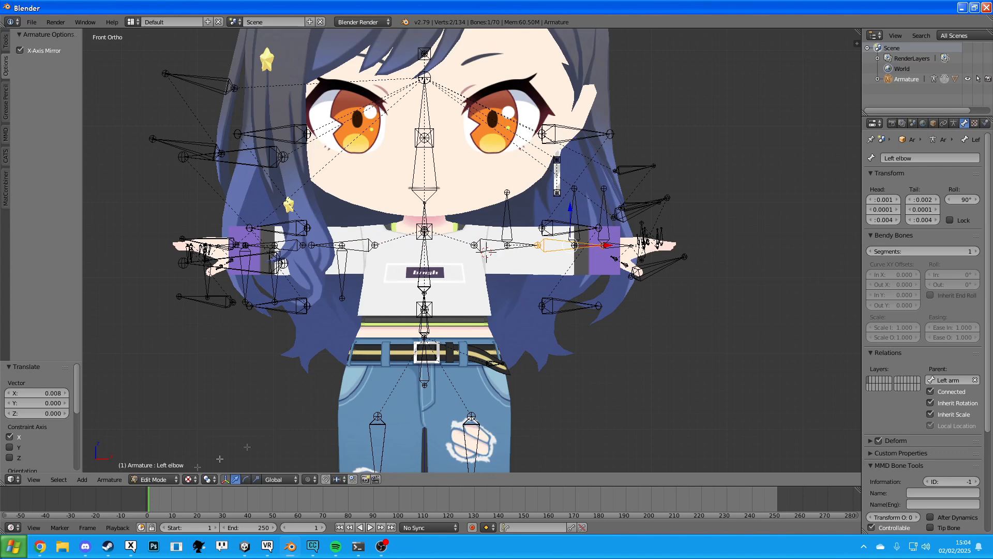
# Test the elbow and shoulder deformation in Pose Mode by rotating the Left elbow and Left arm bones, cancelling each rotation.
pyautogui.click(154, 479)
pyautogui.click(150, 446)
pyautogui.press('r')
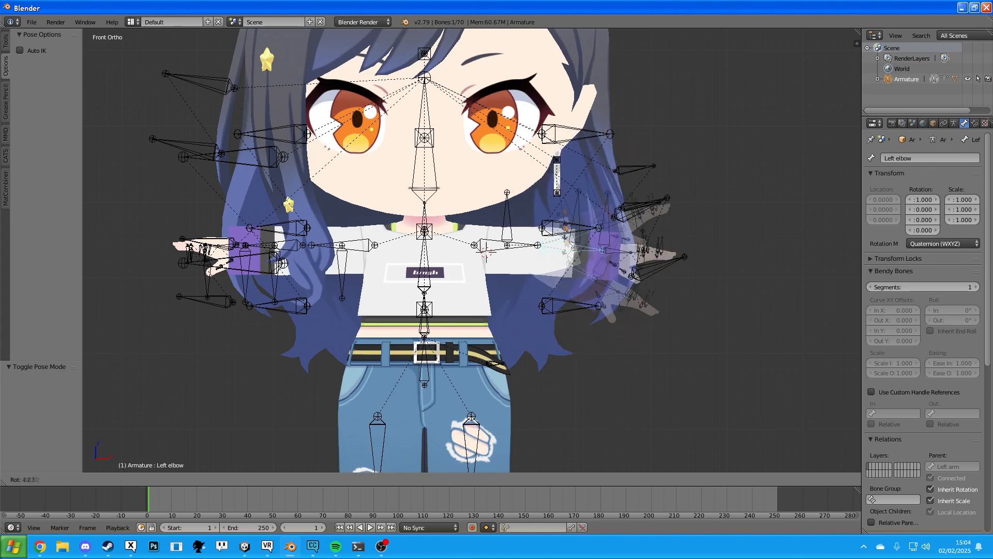
pyautogui.click(500, 256)
pyautogui.rightClick(498, 249)
pyautogui.rightClick(497, 243)
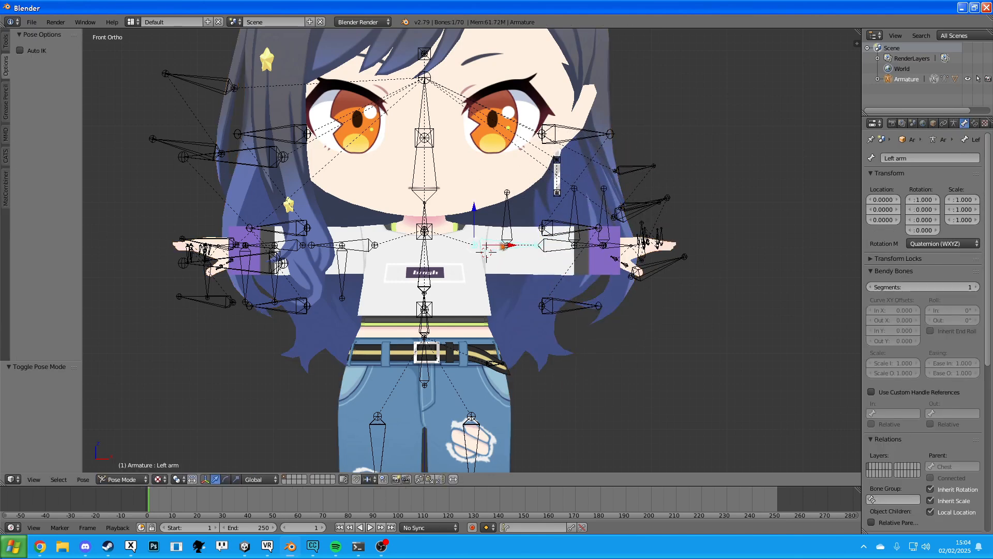
pyautogui.press('r')
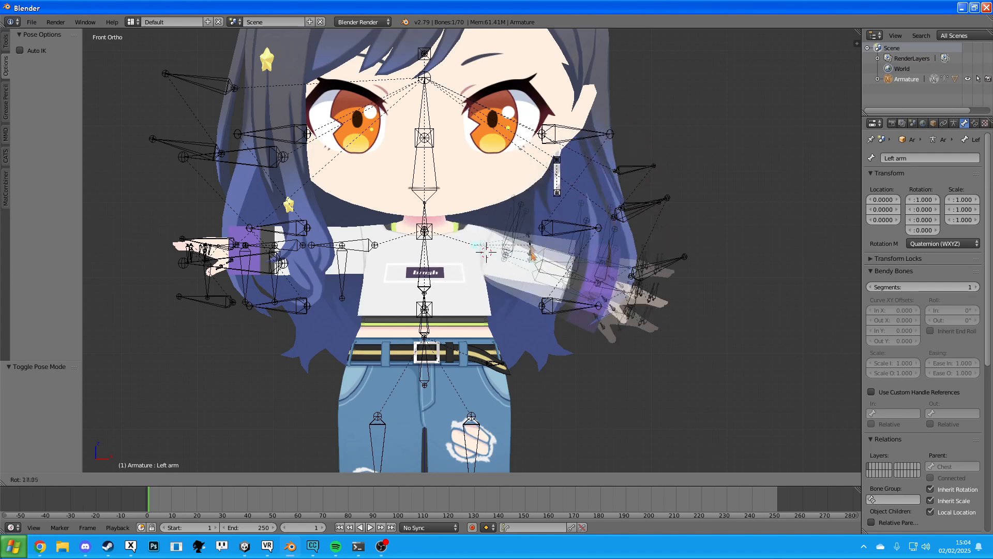
pyautogui.rightClick(505, 263)
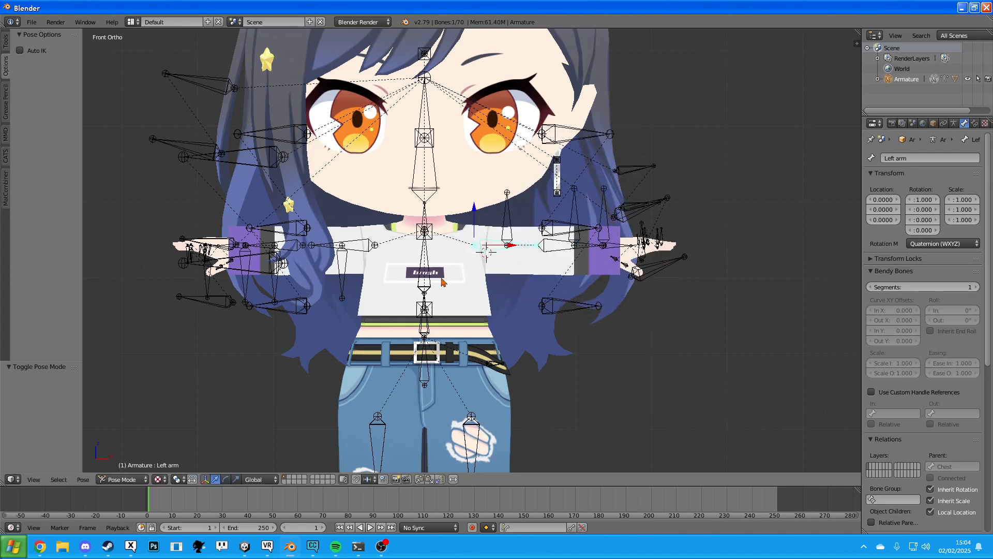
# In Edit Mode, extrude a new bone from the Chest bone's tail toward the left arm, about 0.071 along X and -0.002 along Z.
pyautogui.click(116, 479)
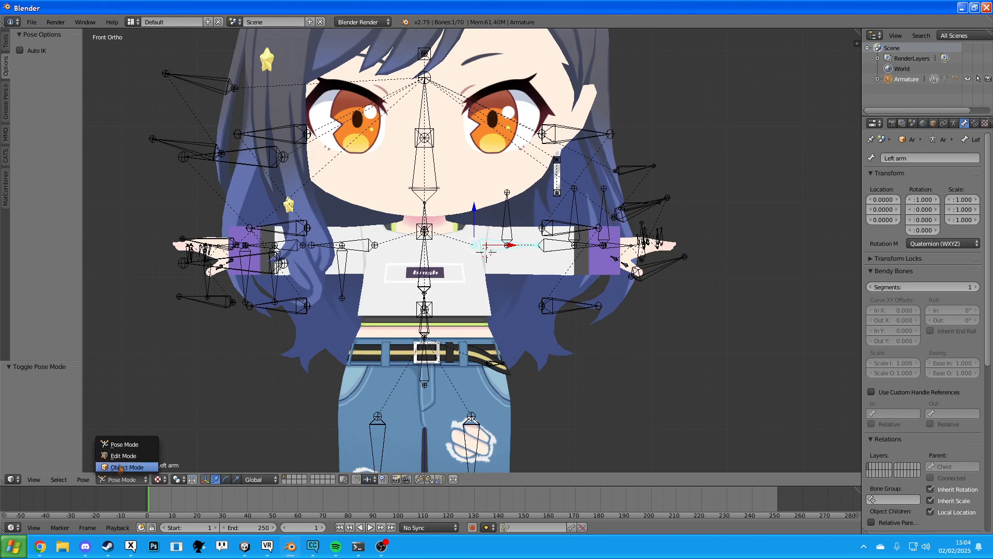
pyautogui.click(125, 456)
pyautogui.rightClick(428, 243)
pyautogui.rightClick(424, 230)
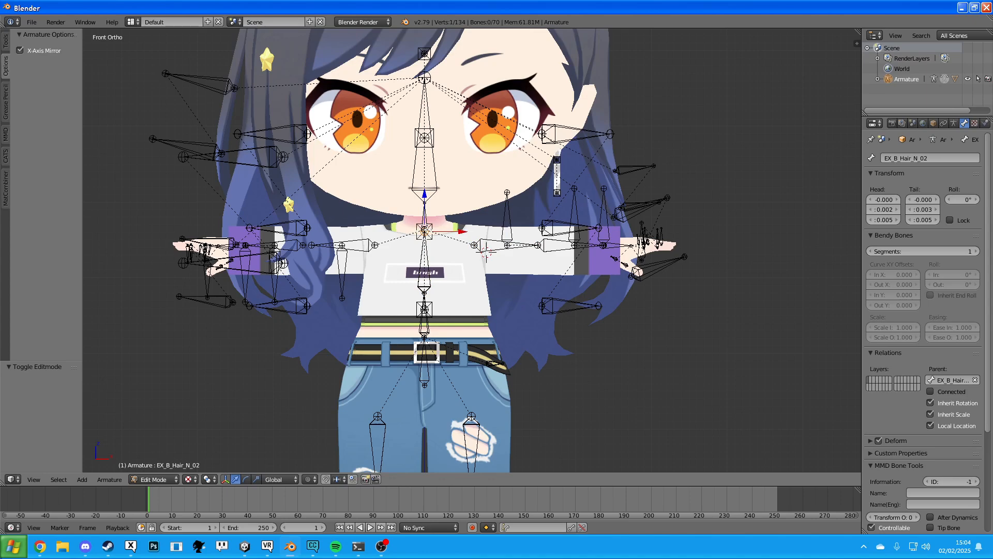
pyautogui.scroll(3, 455, 239)
pyautogui.moveTo(398, 235); pyautogui.dragTo(413, 213, button='middle')
pyautogui.rightClick(400, 213)
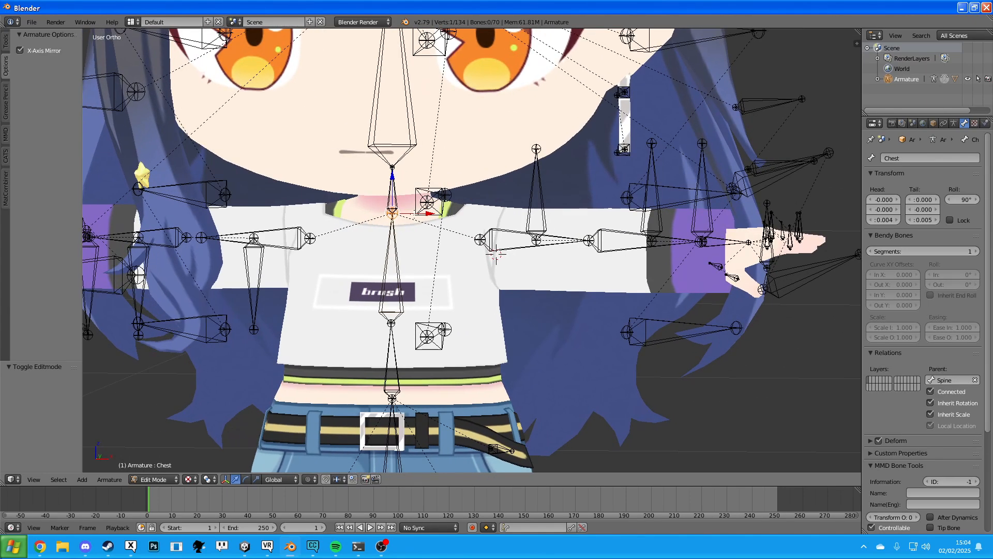
pyautogui.press('KP_1')
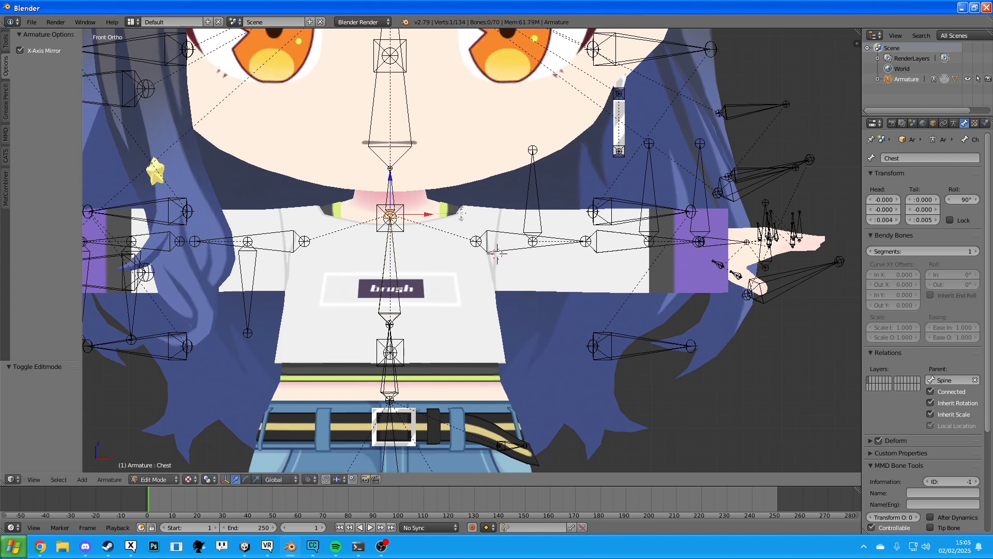
pyautogui.press('e')
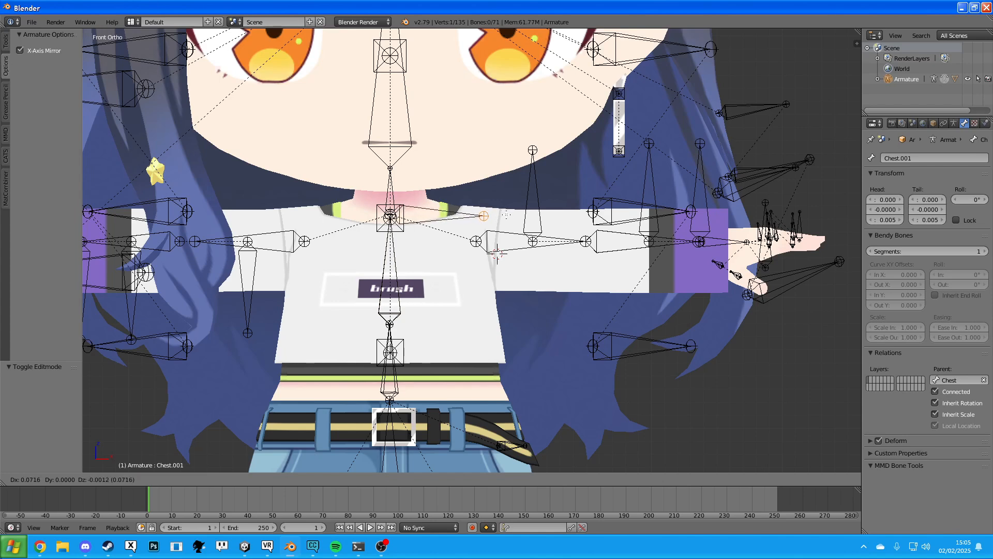
pyautogui.click(506, 216)
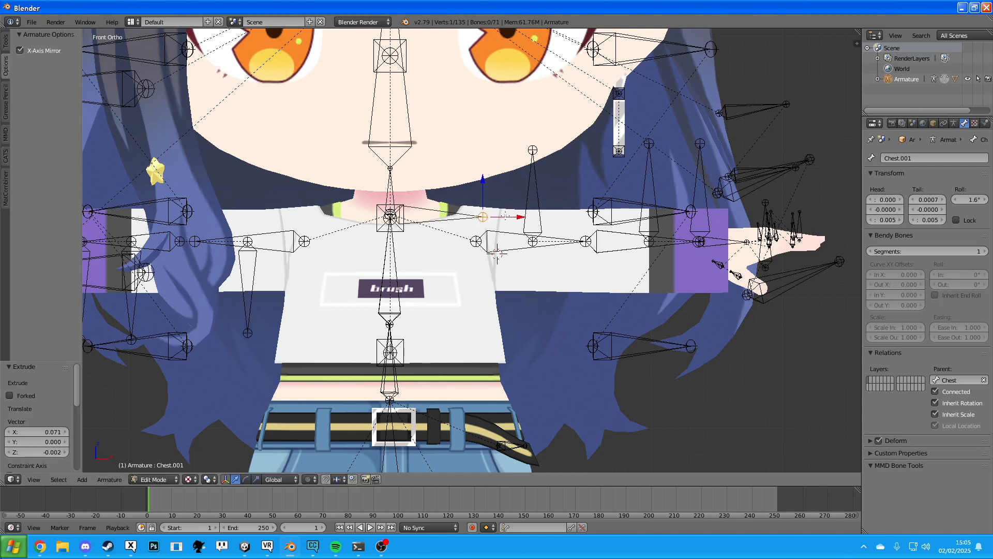
# Rename the bone extruded from the Chest as Left shoulder.
pyautogui.rightClick(440, 218)
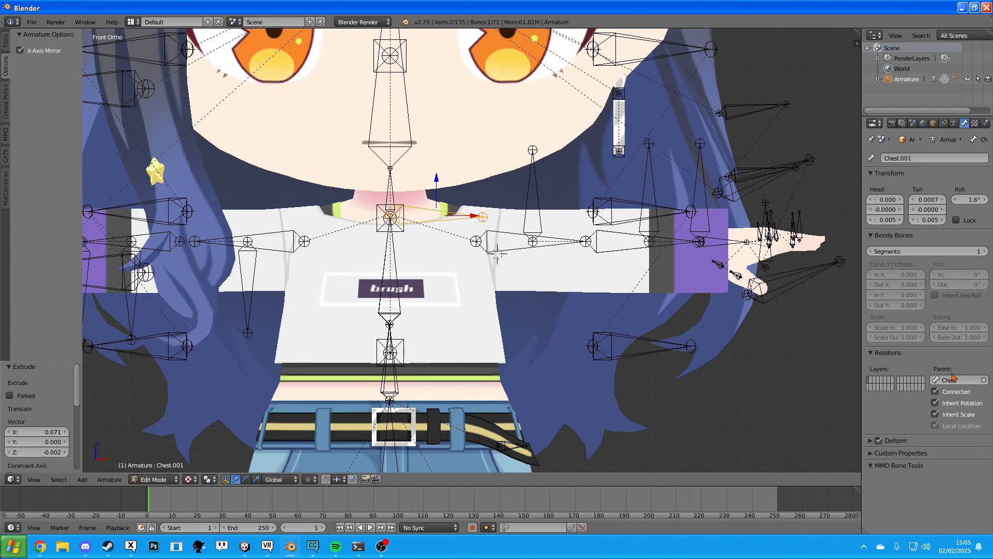
pyautogui.click(922, 157)
pyautogui.write('Left shoulder')
pyautogui.press('Return')
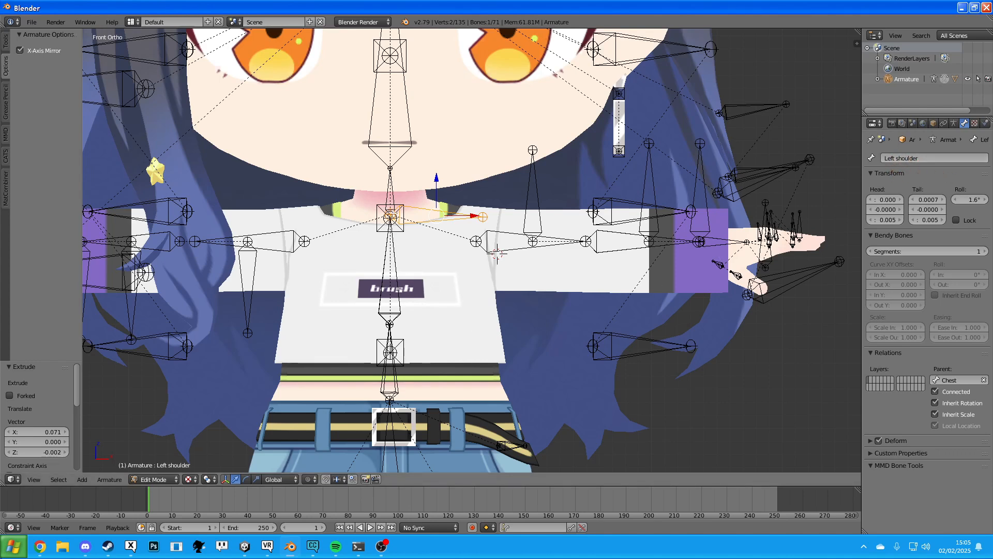
# Extrude a new bone from the Chest bone's tail toward the right arm, about -0.070 along X and -0.001 along Z.
pyautogui.rightClick(390, 217)
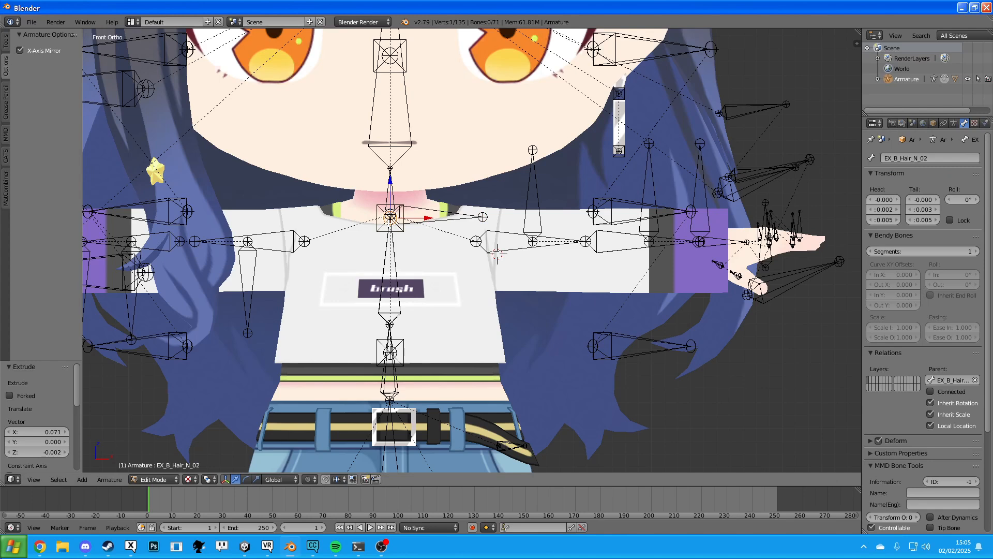
pyautogui.rightClick(390, 217)
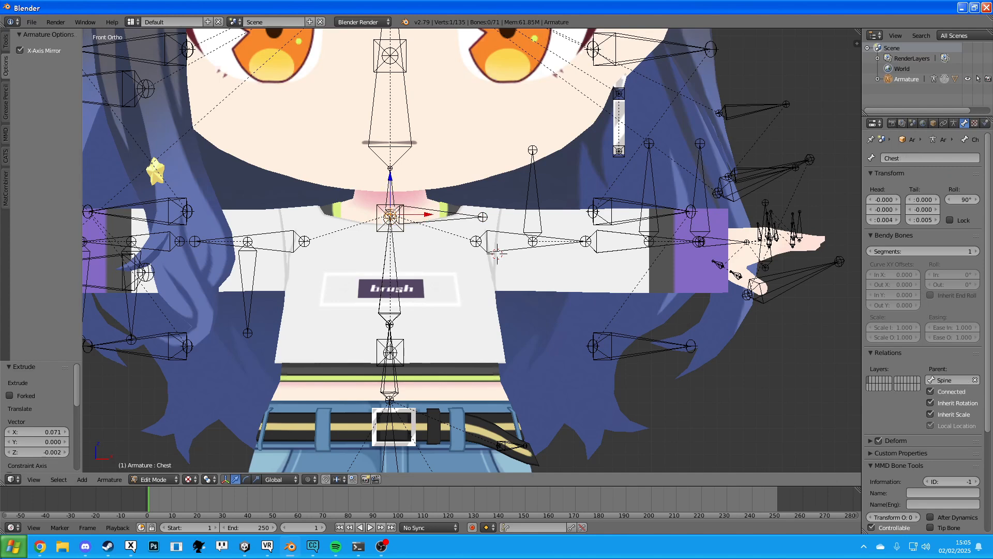
pyautogui.press('e')
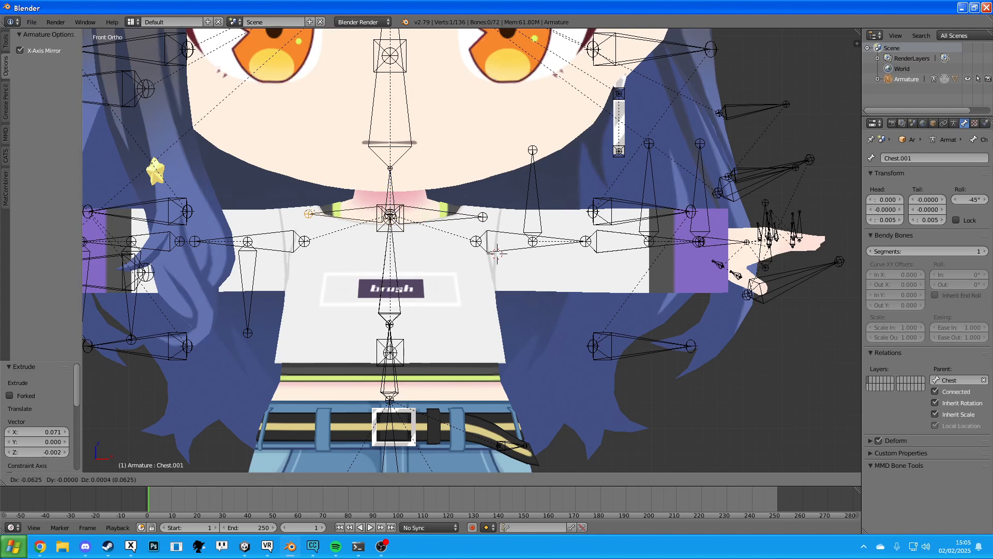
pyautogui.press('Return')
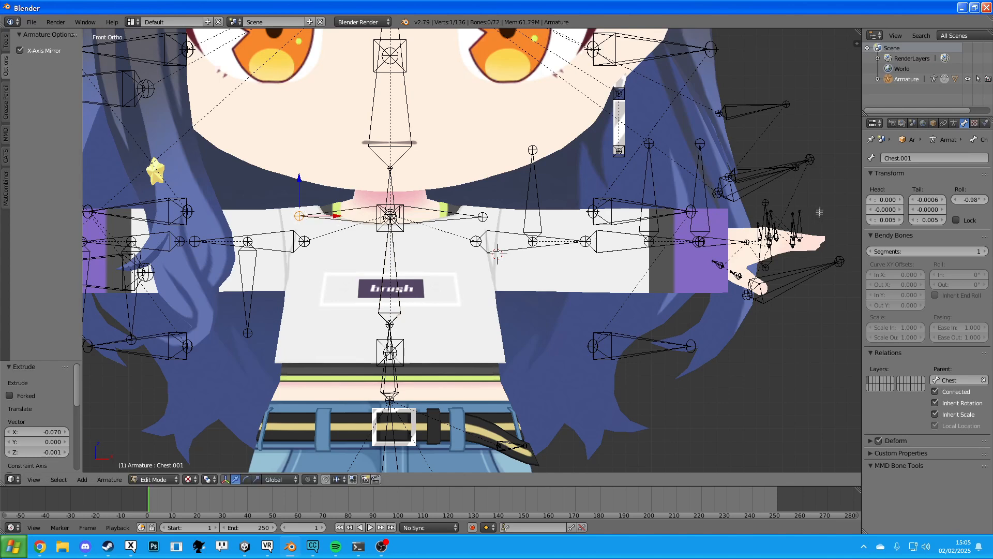
# Rename the bone extruded toward the right arm as Right shoulder.
pyautogui.click(927, 159)
pyautogui.write('Rig')
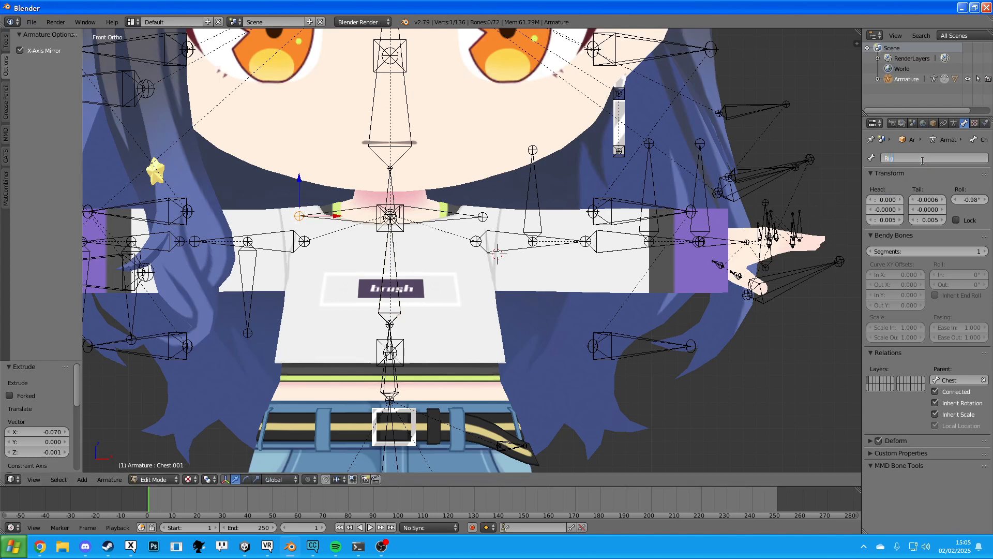
pyautogui.write('ht shoulder')
pyautogui.press('Return')
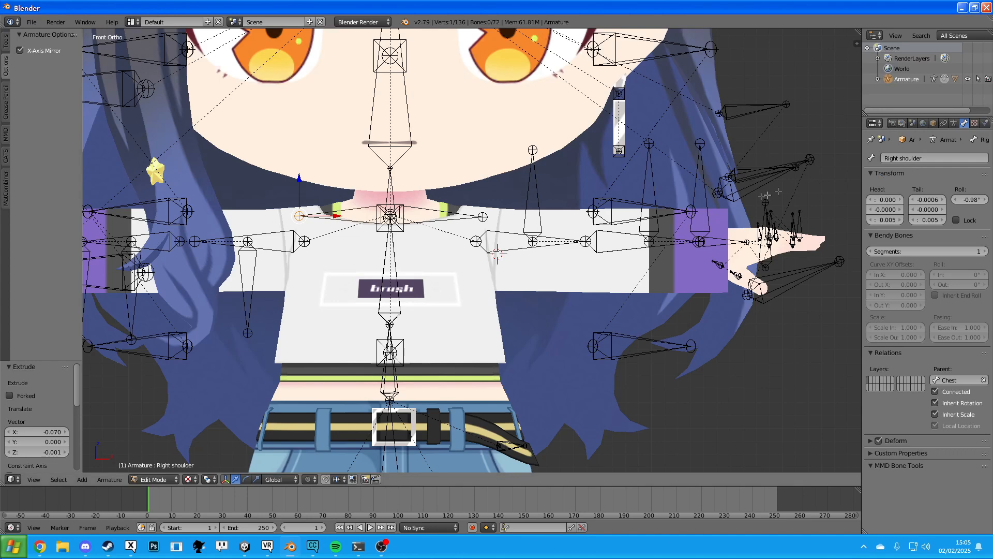
pyautogui.rightClick(465, 218)
pyautogui.press('r')
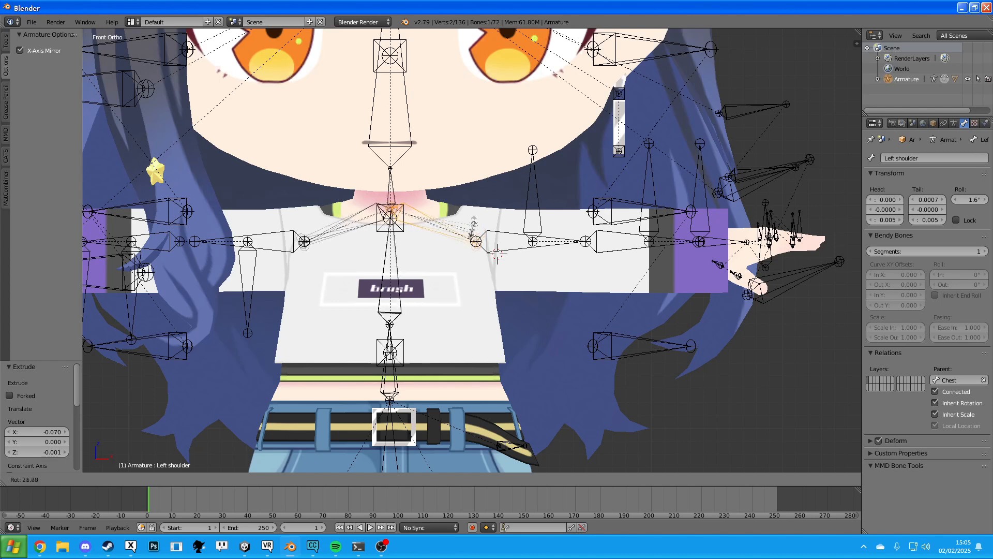
pyautogui.press('Escape')
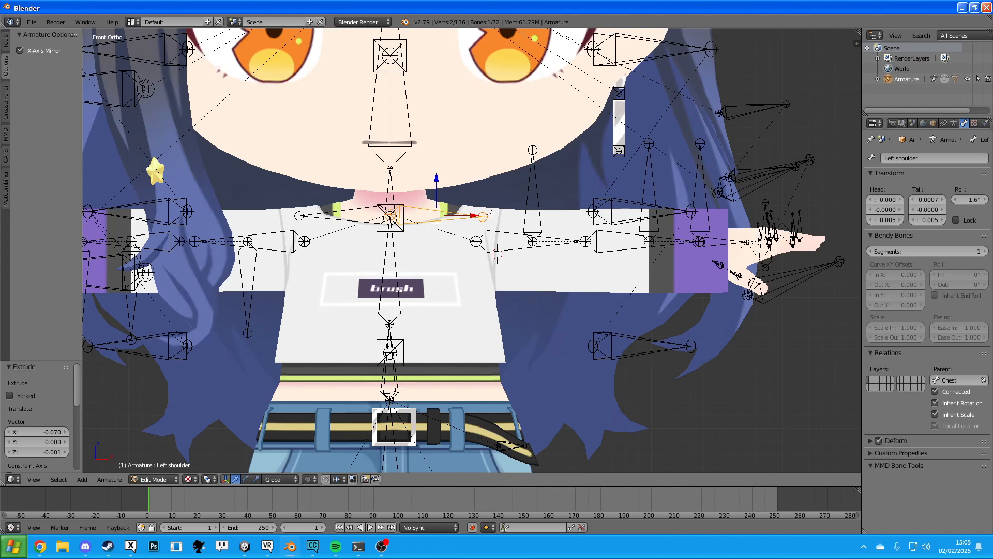
pyautogui.moveTo(474, 215); pyautogui.dragTo(483, 216)
pyautogui.hotkey('ctrl', 'z')
# Disconnect the Left shoulder and Right shoulder bones from the Chest bone while keeping Chest as their parent.
pyautogui.click(939, 392)
pyautogui.moveTo(455, 215); pyautogui.dragTo(459, 215)
pyautogui.hotkey('ctrl', 'z')
pyautogui.rightClick(391, 199)
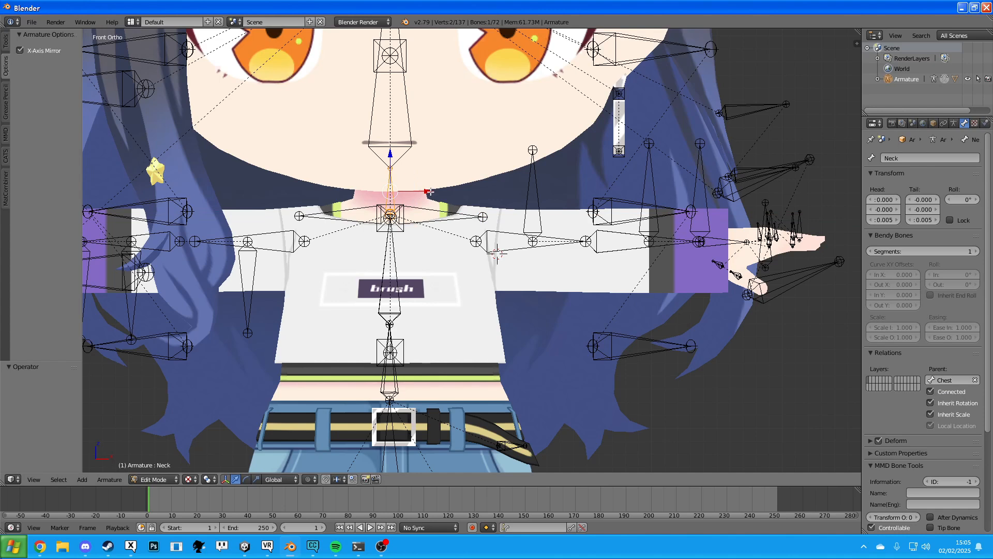
pyautogui.rightClick(342, 215)
pyautogui.click(957, 394)
# Position the Left shoulder bone by moving it about 0.011 along X, rotating it about 29.3°, and lowering it about 0.015 along Z.
pyautogui.rightClick(439, 215)
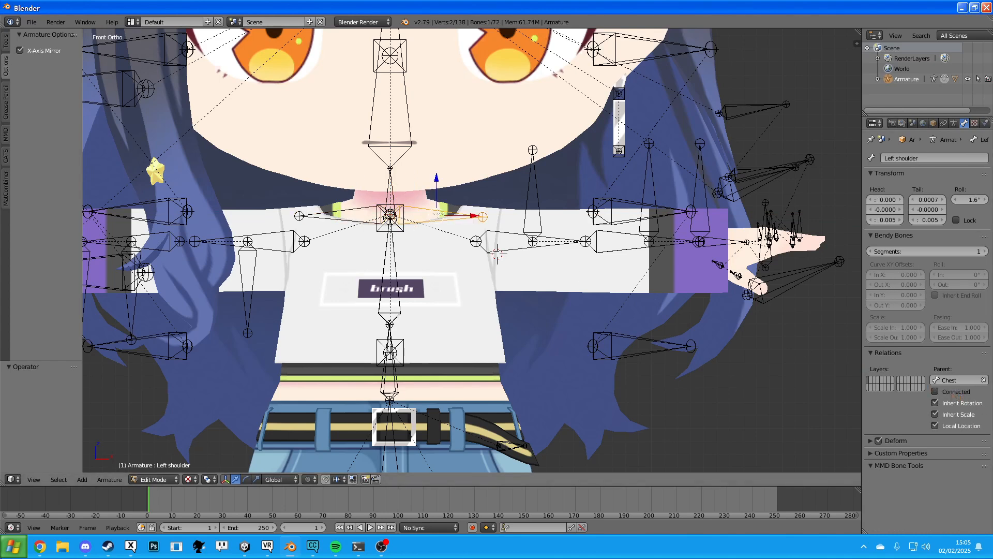
pyautogui.moveTo(476, 216); pyautogui.dragTo(489, 216)
pyautogui.press('r')
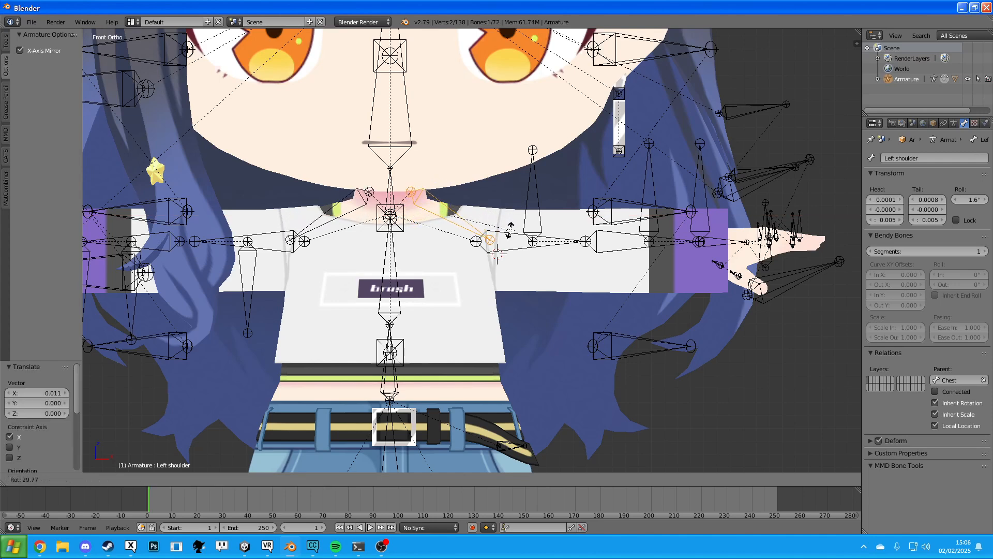
pyautogui.click(510, 229)
pyautogui.press('g')
pyautogui.press('z')
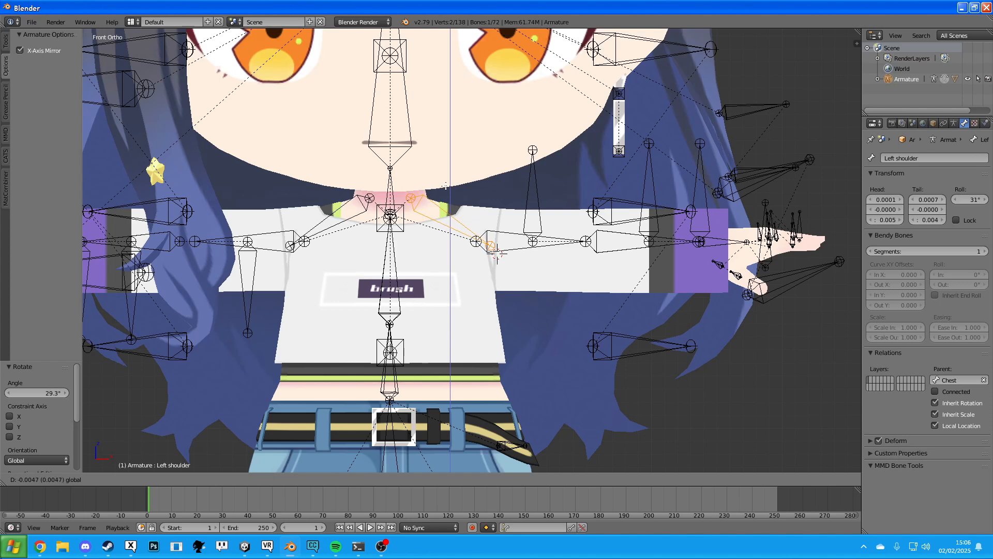
pyautogui.click(497, 253)
# Rotate the Left shoulder bone back by about 8° and scale it down between the Chest tail and the Left arm.
pyautogui.press('r')
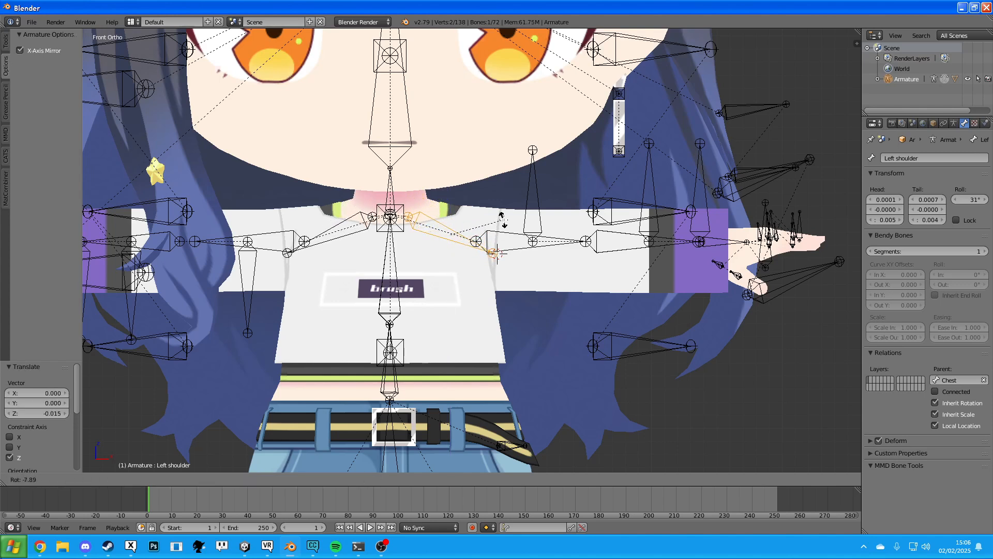
pyautogui.click(500, 222)
pyautogui.press('s')
pyautogui.click(483, 221)
# Align the Left shoulder bone between the Chest tail and the Left arm's head by moving it along X and Z.
pyautogui.press('g')
pyautogui.press('x')
pyautogui.click(468, 226)
pyautogui.press('g')
pyautogui.press('z')
pyautogui.click(446, 199)
pyautogui.press('g')
pyautogui.press('x')
pyautogui.click(489, 233)
# Scale the Left shoulder bone by about 1.383 and raise it about 0.002 along Z to meet the Left arm's head.
pyautogui.press('s')
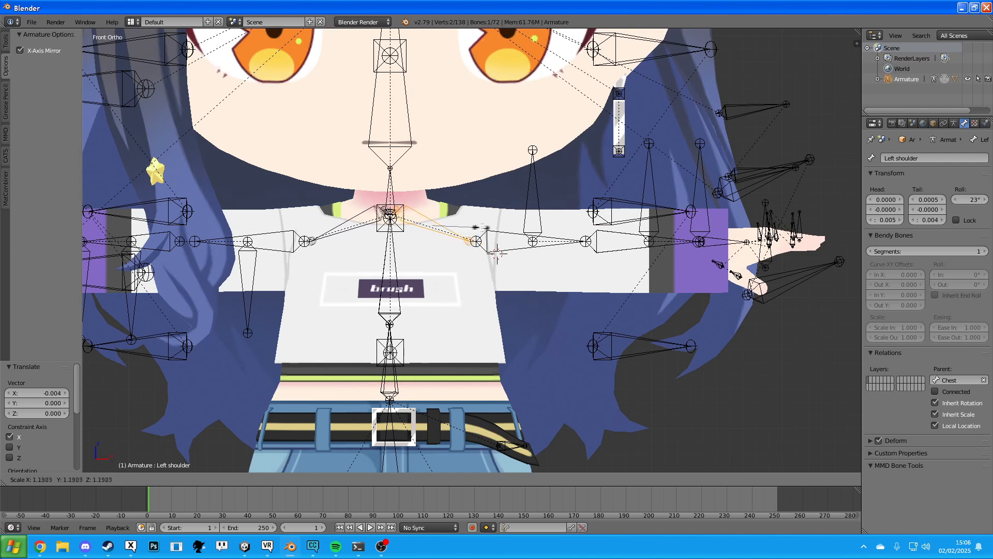
pyautogui.click(487, 230)
pyautogui.press('g')
pyautogui.press('z')
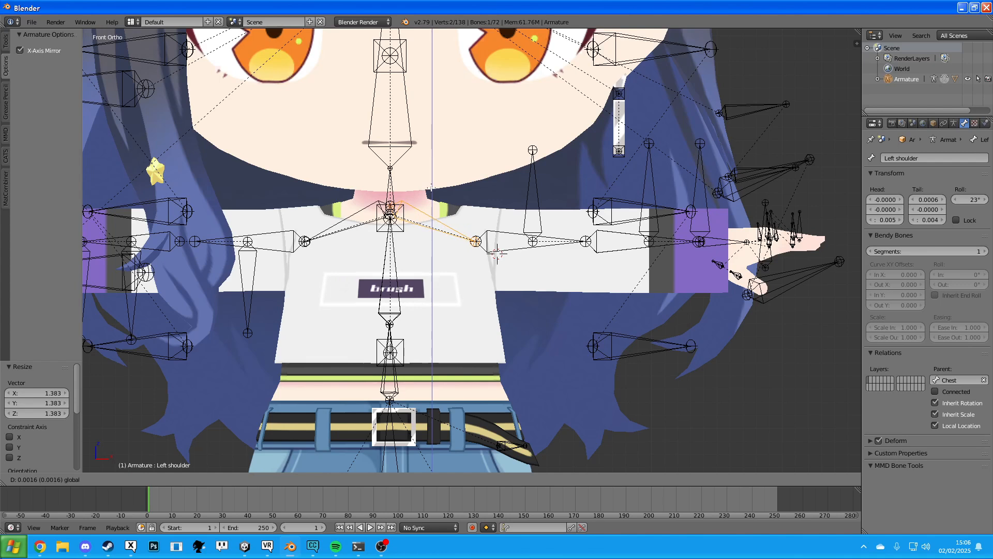
pyautogui.click(496, 254)
# Reconnect the Right shoulder and Left shoulder bones to their Chest parent.
pyautogui.hotkey('shift', 'ctrl', 'm')
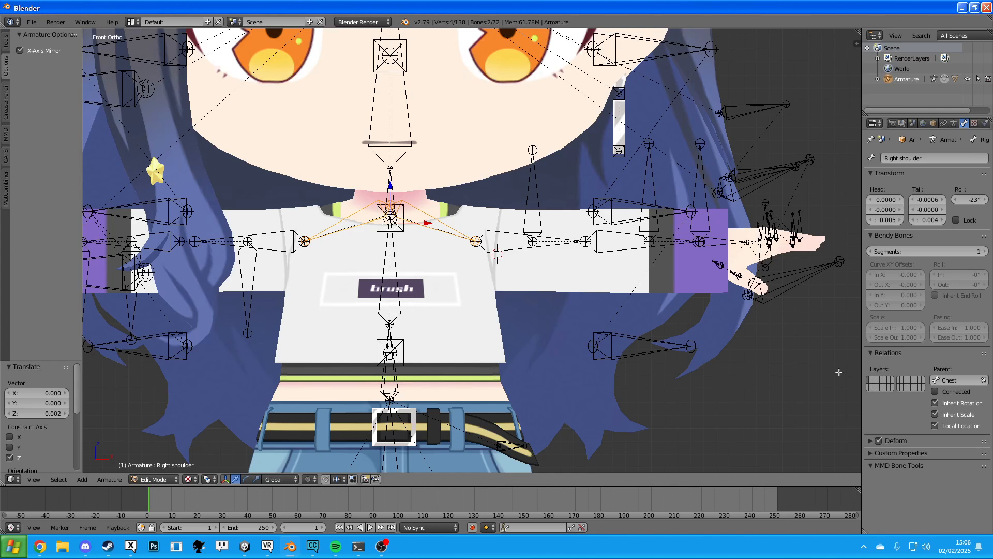
pyautogui.click(936, 392)
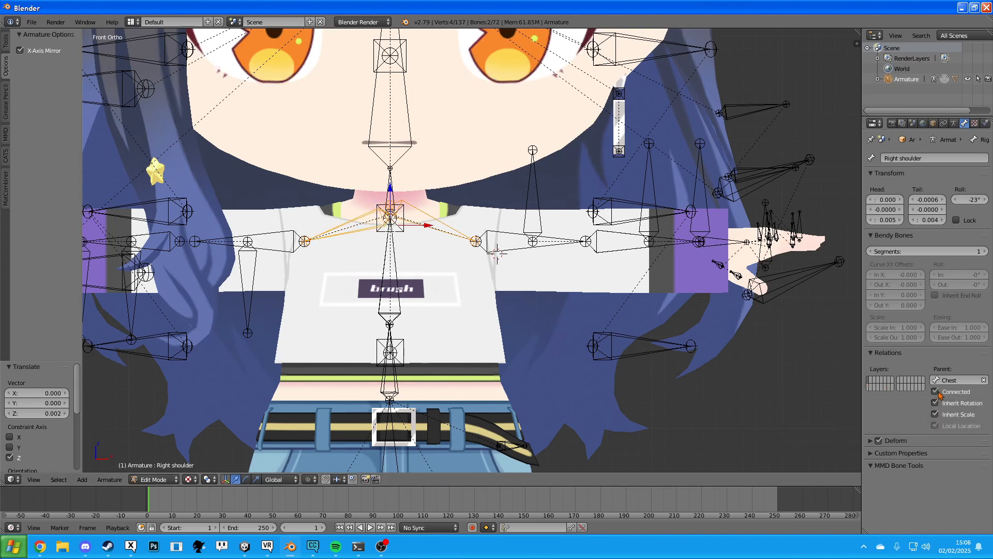
pyautogui.rightClick(416, 206)
pyautogui.click(936, 392)
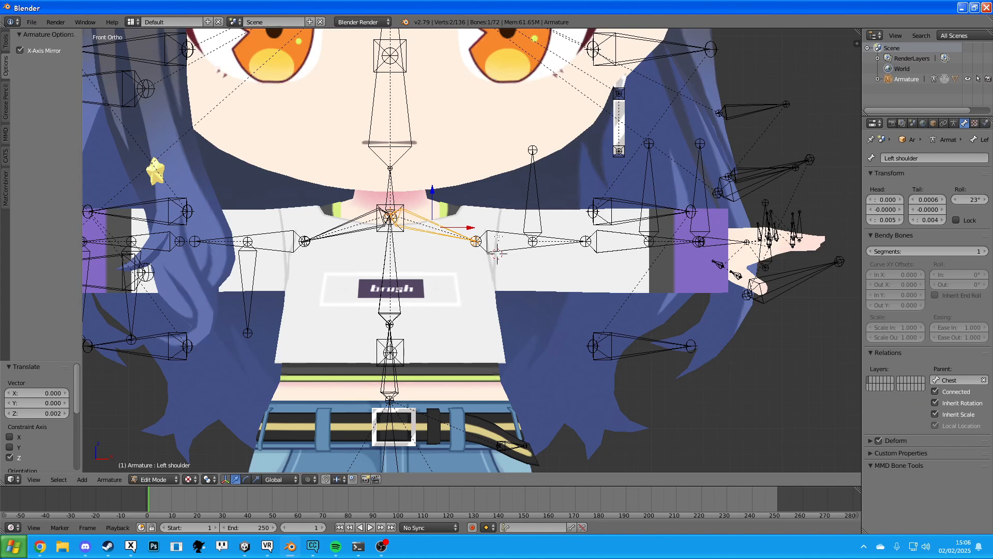
pyautogui.rightClick(390, 269)
pyautogui.press('r')
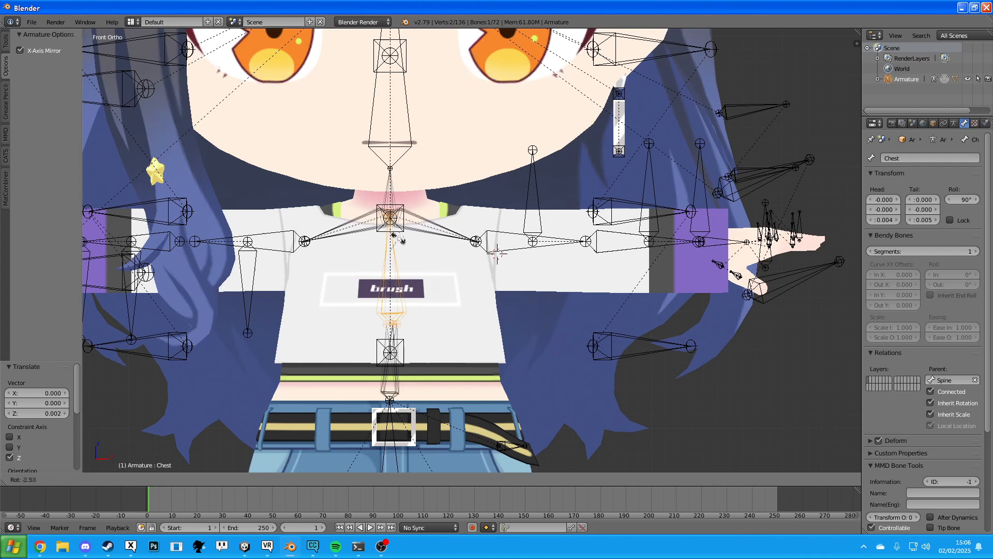
pyautogui.rightClick(398, 237)
pyautogui.rightClick(376, 223)
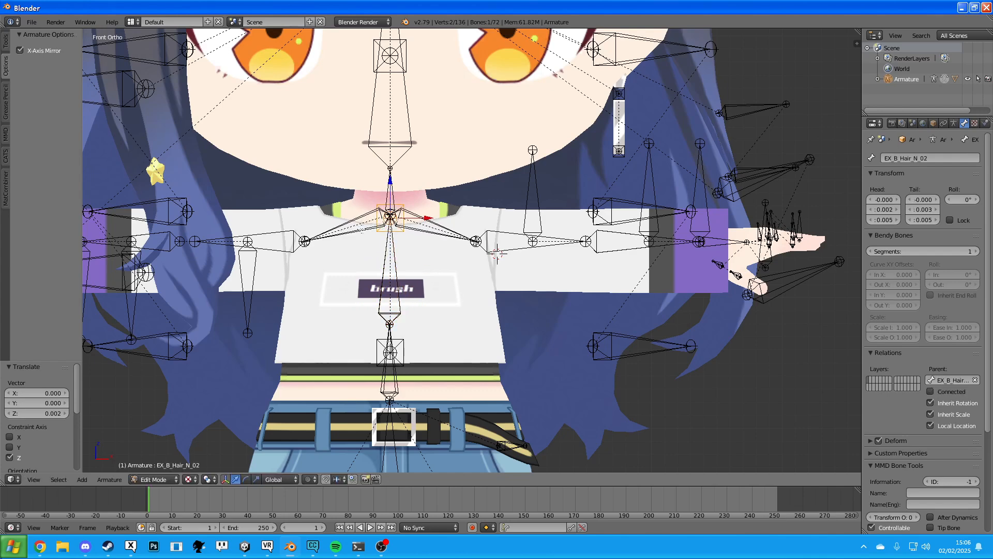
pyautogui.rightClick(376, 223)
pyautogui.rightClick(455, 237)
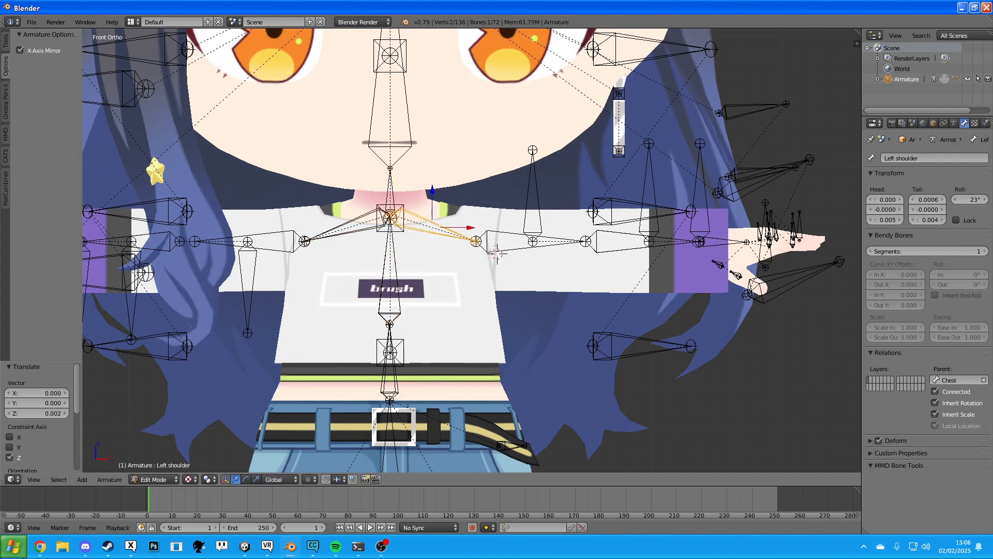
# Change the Left arm bone's parent to Left shoulder and connect the two bones.
pyautogui.rightClick(523, 242)
pyautogui.click(942, 393)
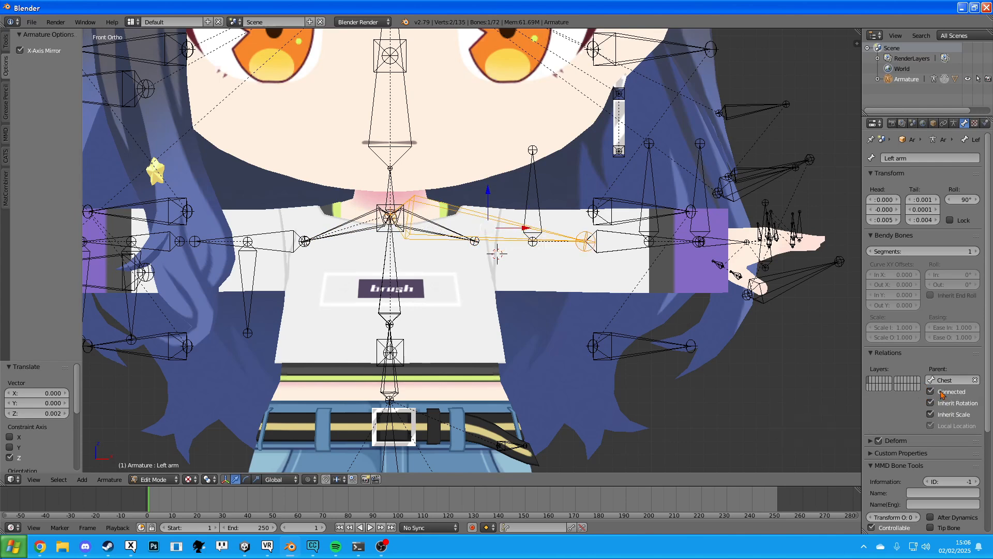
pyautogui.hotkey('ctrl', 'z')
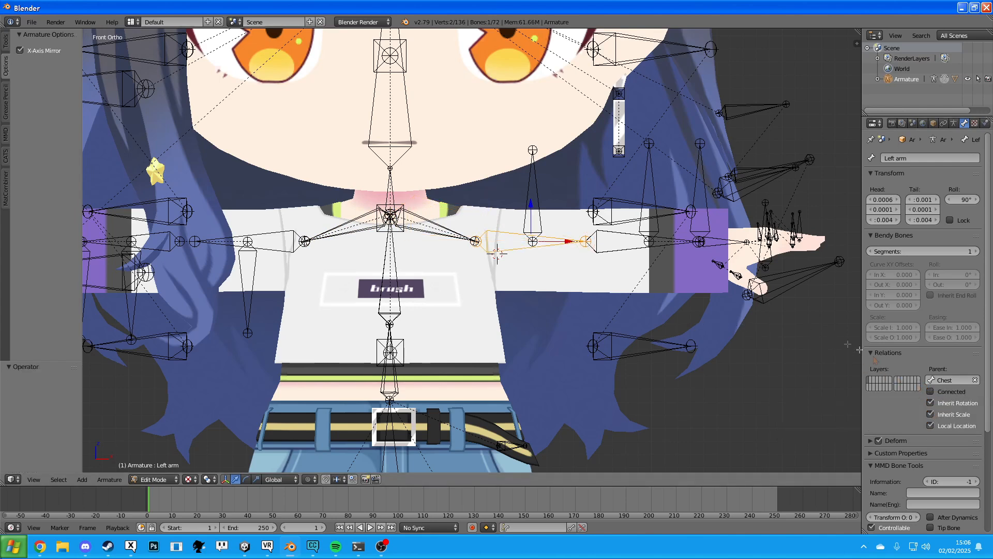
pyautogui.click(949, 379)
pyautogui.write('Left sho')
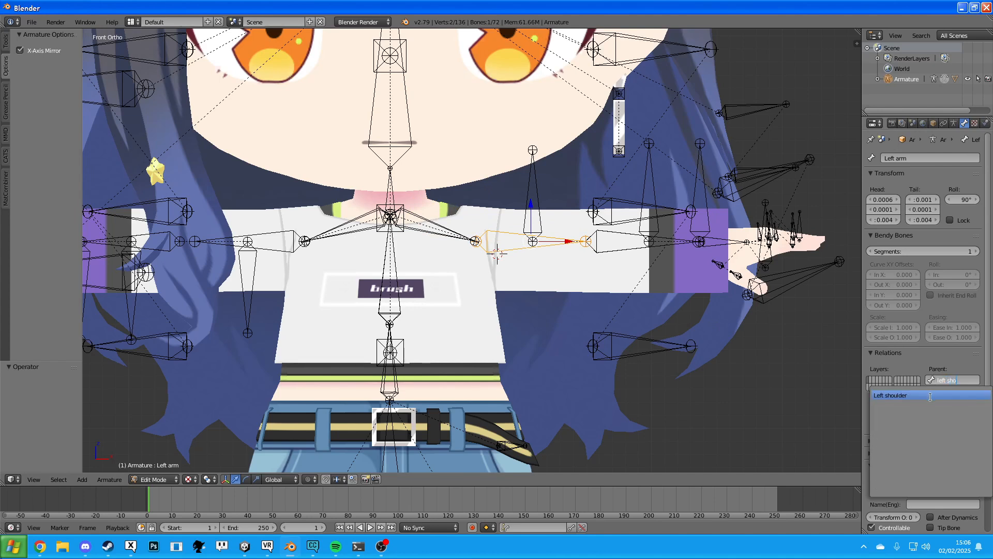
pyautogui.click(930, 396)
pyautogui.click(940, 393)
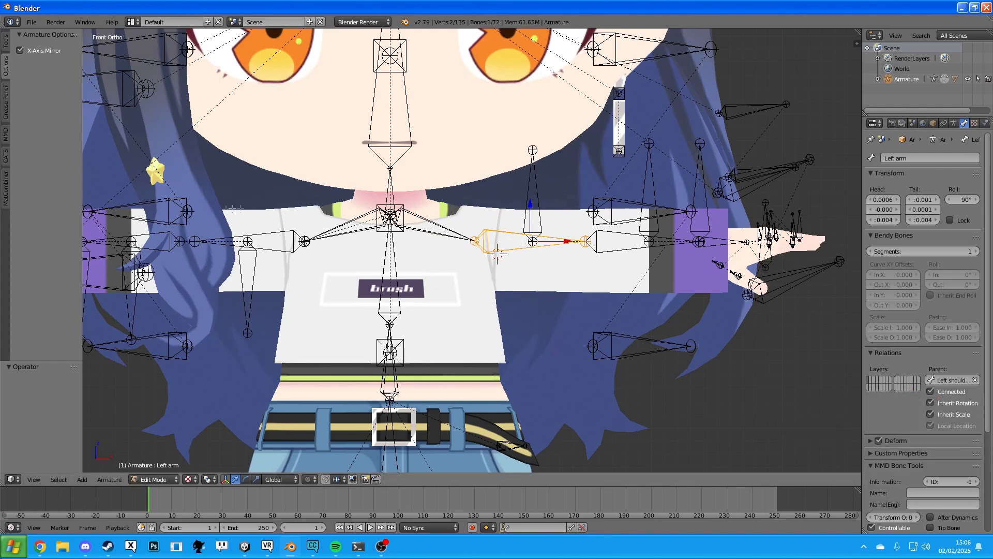
# Change the Right arm bone's parent to Right shoulder and connect the two bones.
pyautogui.rightClick(274, 242)
pyautogui.click(949, 379)
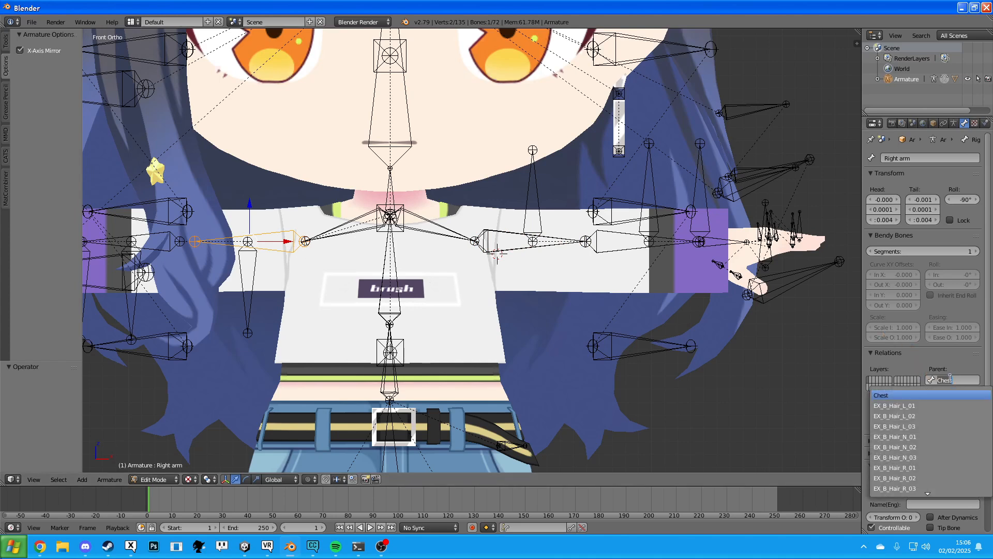
pyautogui.write('right sh')
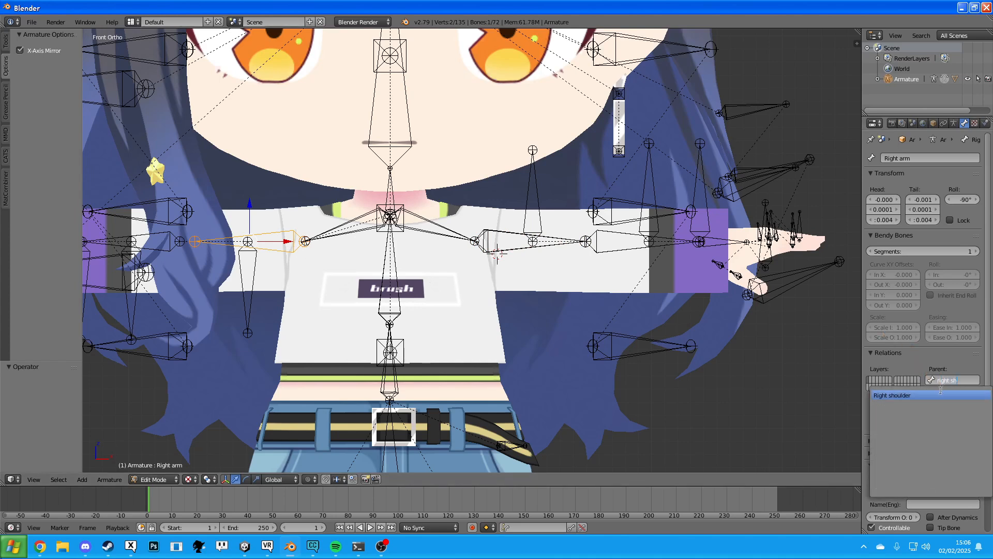
pyautogui.press('Return')
pyautogui.click(937, 392)
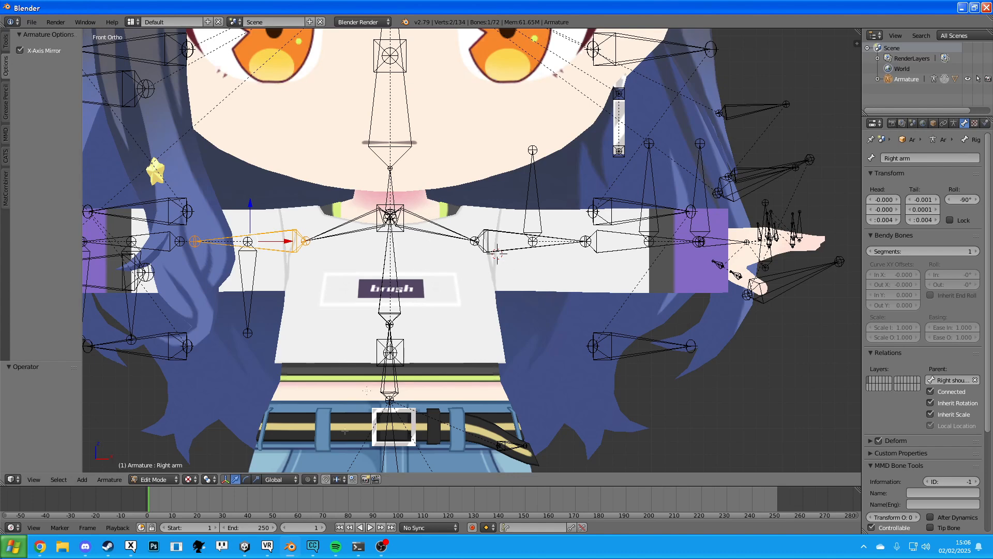
# Test the new shoulder setup in Pose Mode by rotating the Left arm, Left shoulder and Chest bones, cancelling each rotation.
pyautogui.click(154, 479)
pyautogui.click(156, 443)
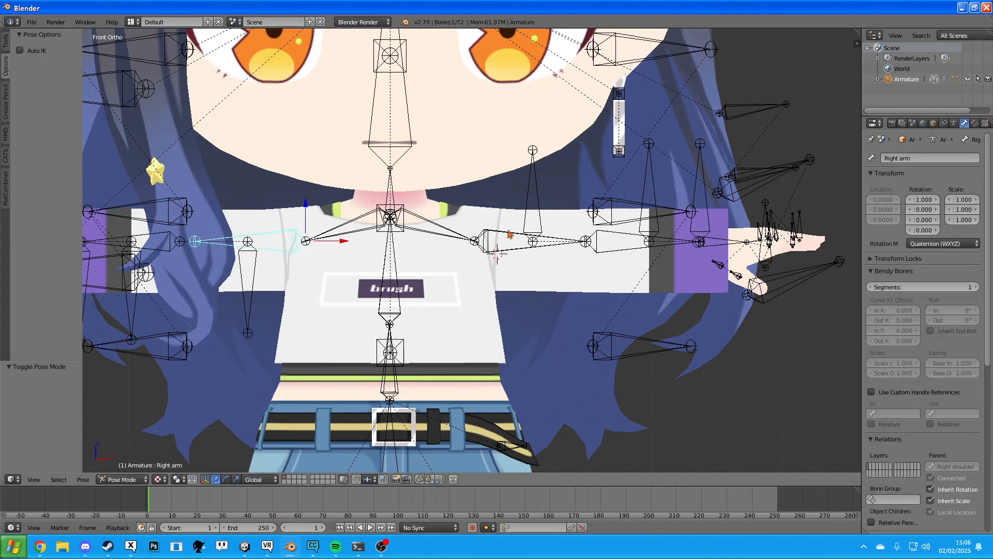
pyautogui.rightClick(510, 231)
pyautogui.press('r')
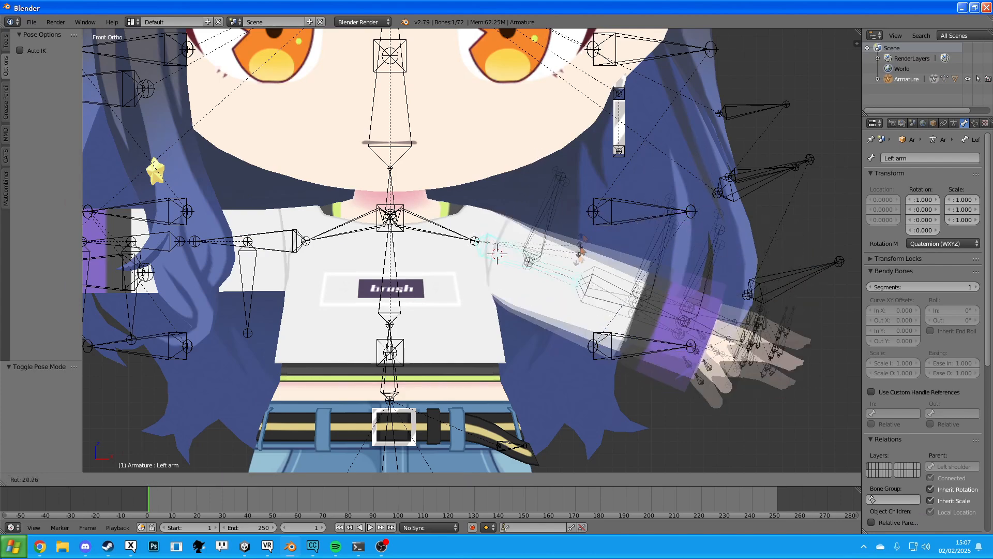
pyautogui.click(567, 216)
pyautogui.rightClick(443, 216)
pyautogui.press('r')
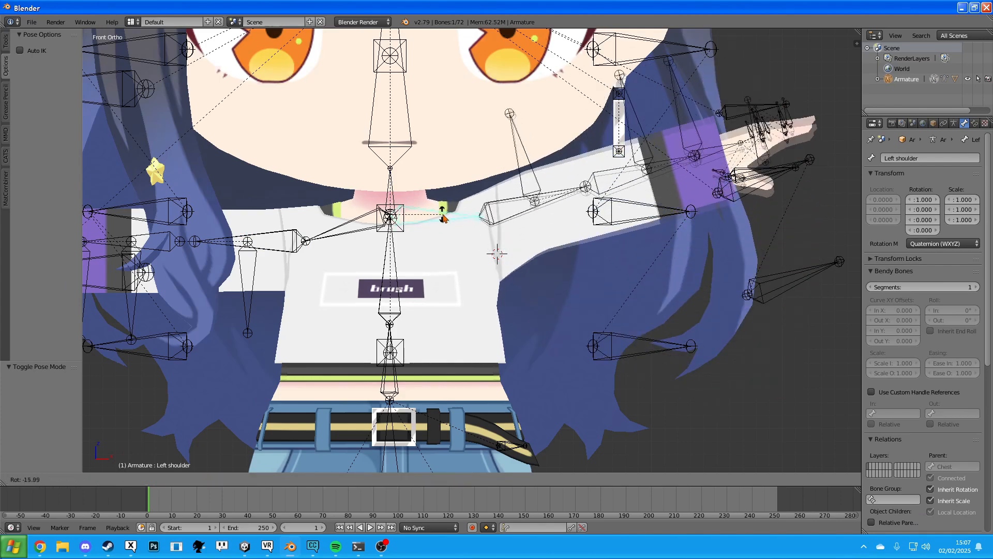
pyautogui.rightClick(398, 253)
pyautogui.rightClick(393, 253)
pyautogui.press('r')
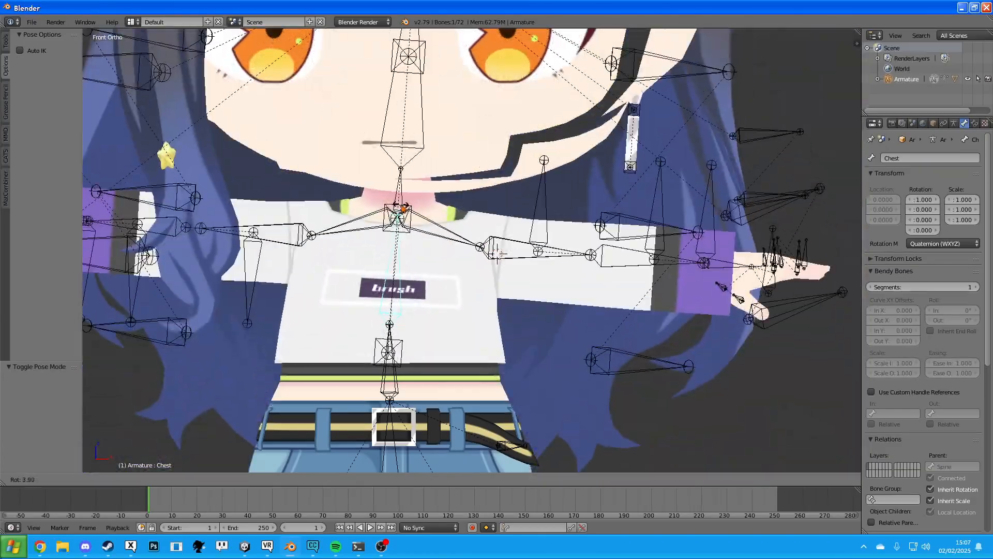
pyautogui.rightClick(453, 267)
pyautogui.scroll(-5, 469, 223)
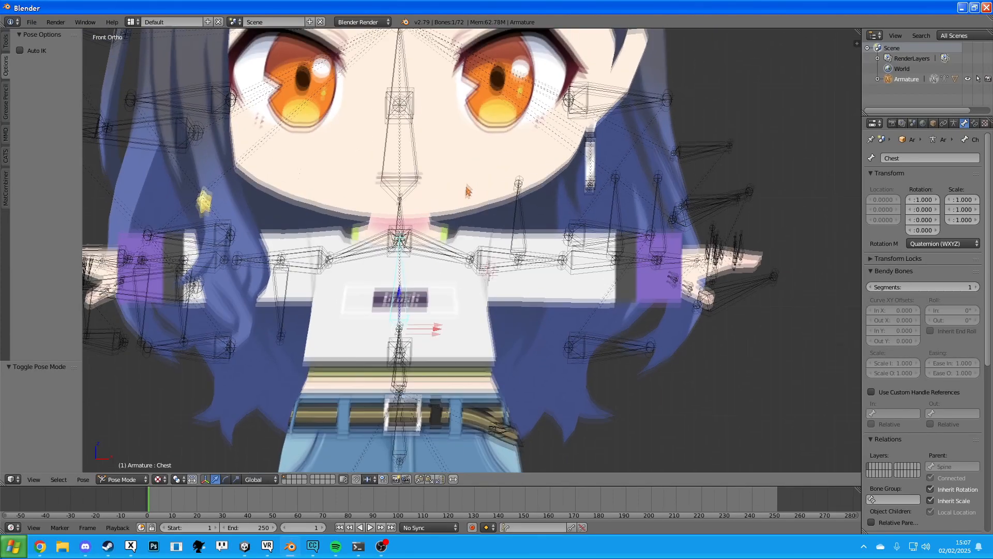
pyautogui.scroll(2, 447, 282)
pyautogui.scroll(-1, 439, 269)
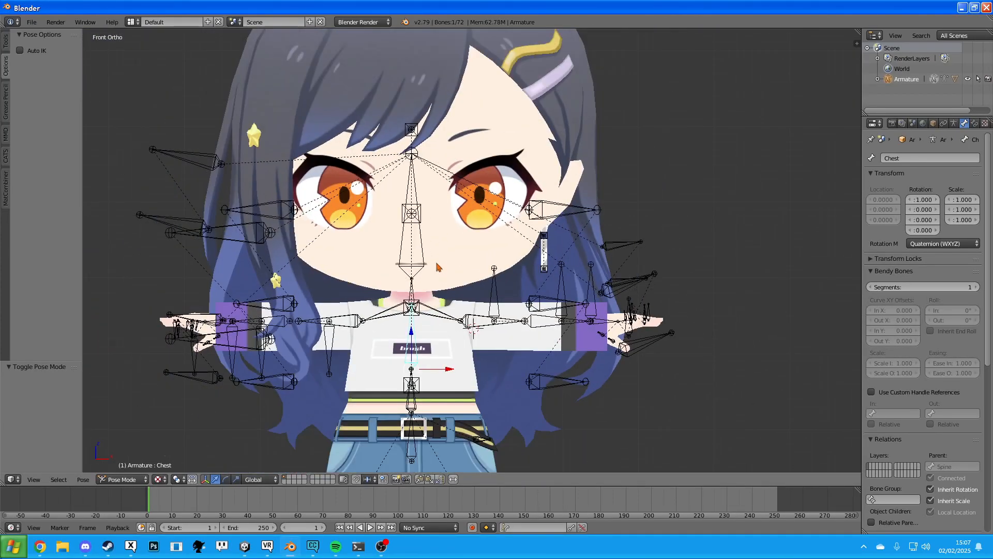
pyautogui.moveTo(444, 241)
pyautogui.mouseDown(button='middle')
pyautogui.moveTo(435, 241)
pyautogui.moveTo(458, 252)
pyautogui.mouseUp(button='middle')
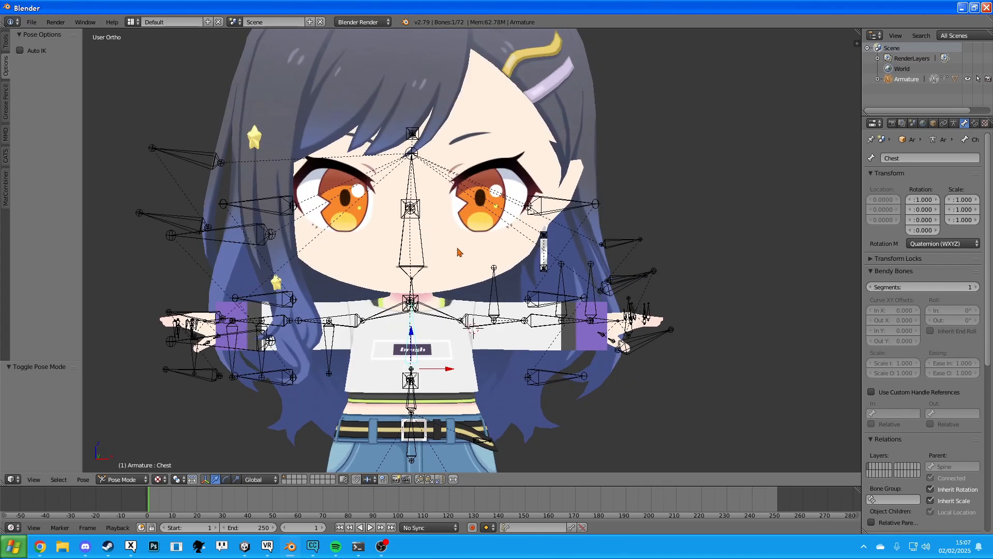
# In Edit Mode on the Body mesh, clear the selection and select the geometry using the mat_sd_110_001_eye and mat_sd_110_001_mouth materials.
pyautogui.rightClick(458, 252)
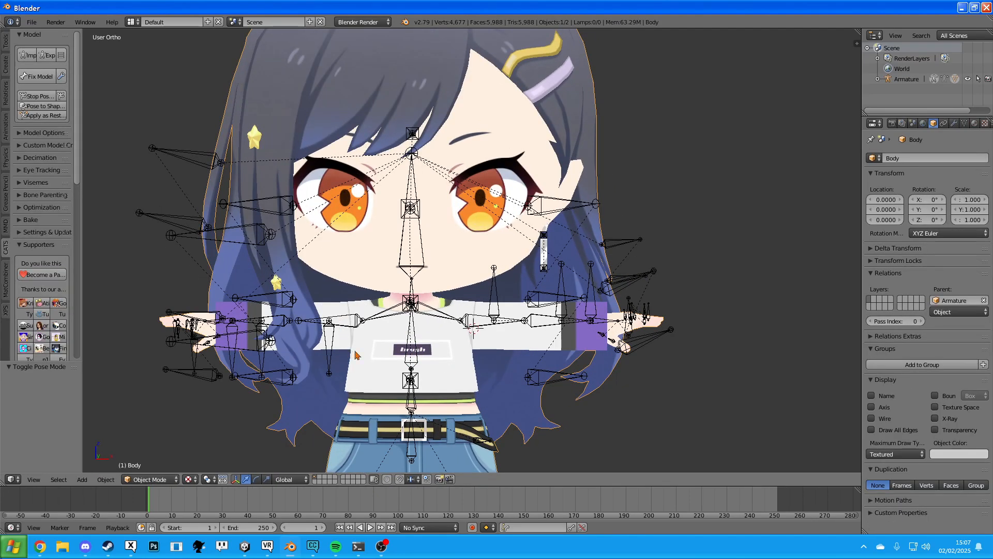
pyautogui.moveTo(352, 361); pyautogui.dragTo(365, 344, button='middle')
pyautogui.press('Tab')
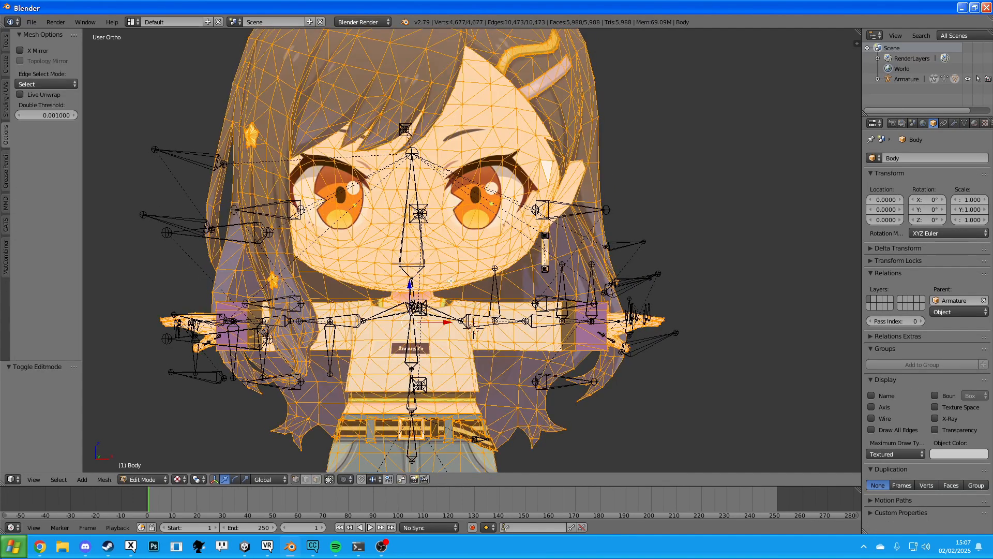
pyautogui.press('a')
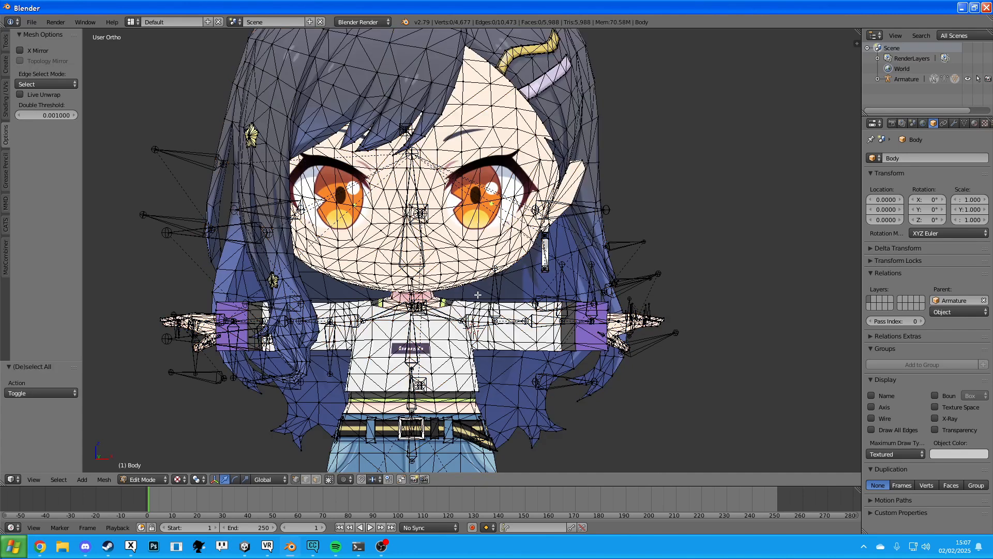
pyautogui.click(977, 126)
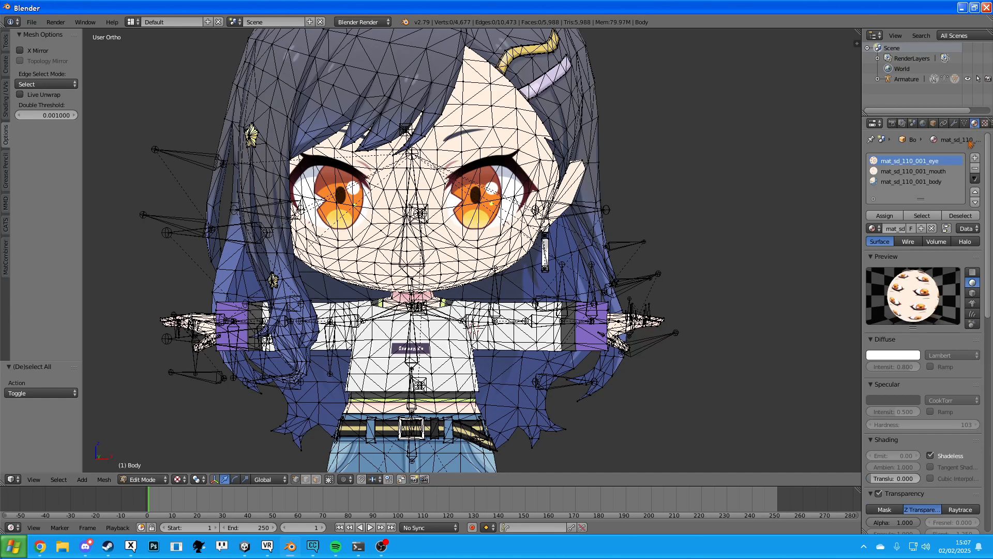
pyautogui.click(919, 216)
pyautogui.click(926, 172)
pyautogui.click(928, 216)
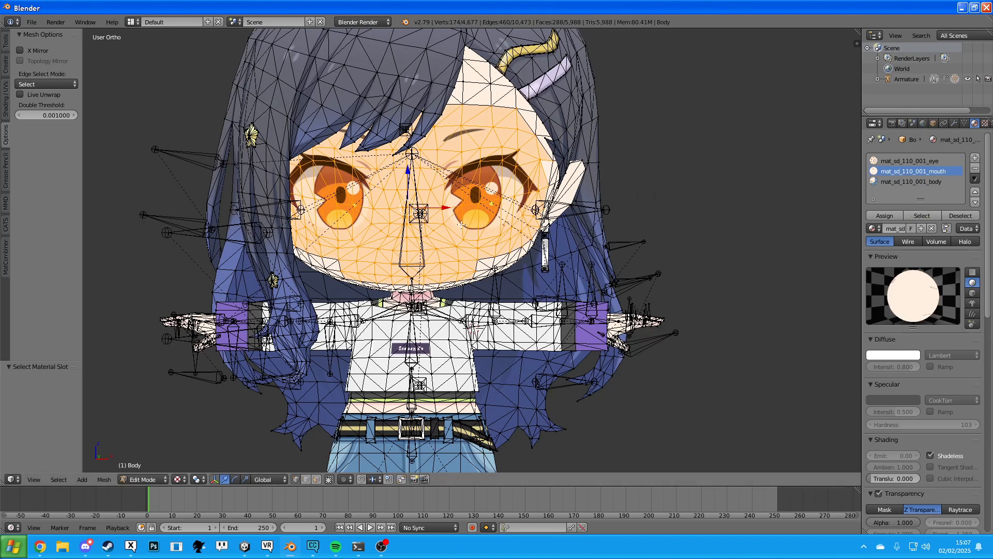
# Separate the selected face geometry into its own mesh, return to Object Mode and hide the remaining Body mesh.
pyautogui.press('p')
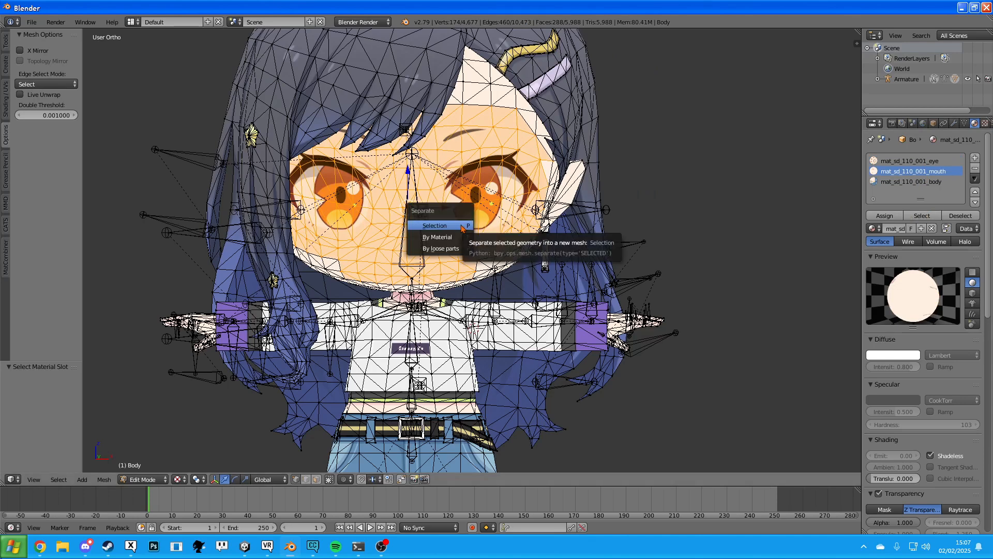
pyautogui.click(459, 226)
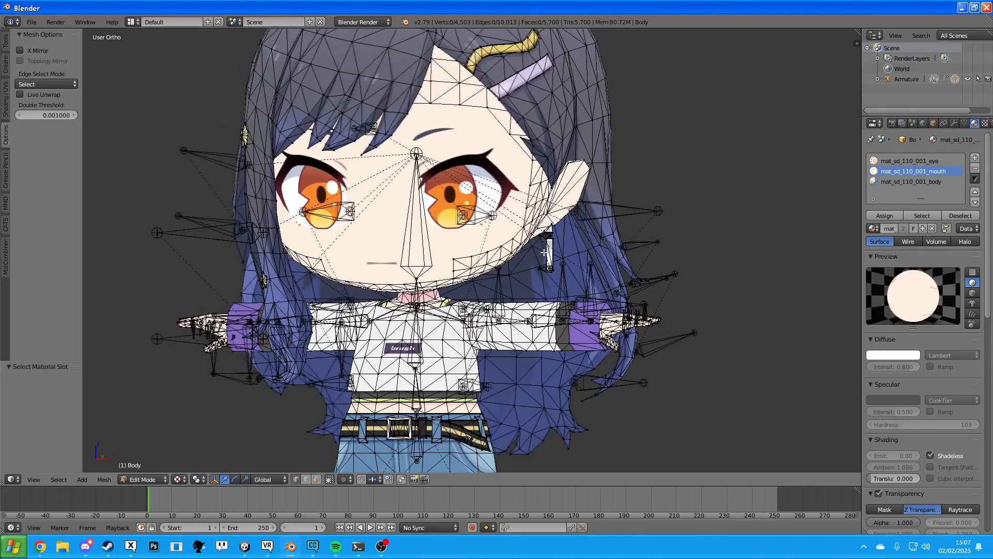
pyautogui.press('Tab')
pyautogui.moveTo(539, 264); pyautogui.dragTo(524, 266, button='middle')
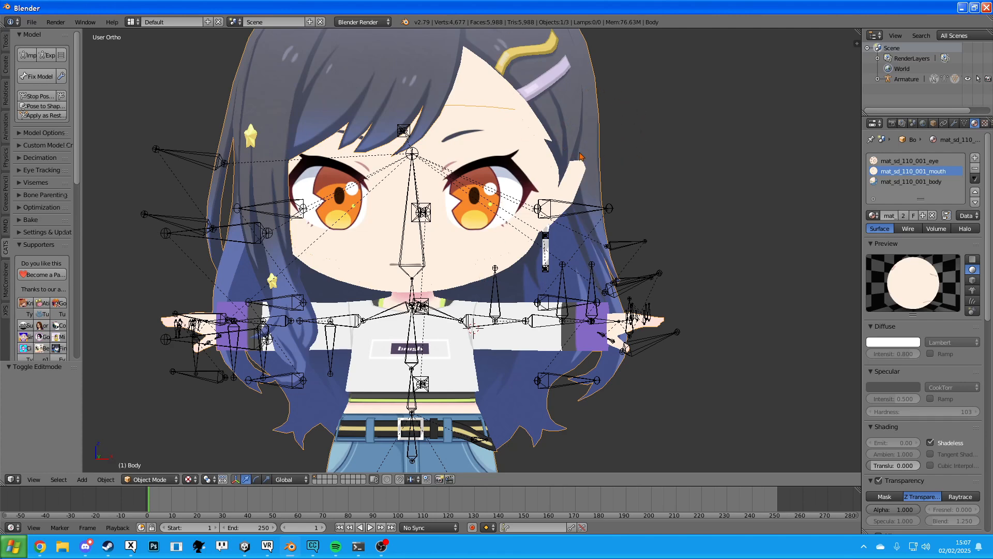
pyautogui.press('h')
# Select the Head bone, then switch the separated face mesh to Weight Paint mode.
pyautogui.moveTo(507, 223); pyautogui.dragTo(465, 225, button='middle')
pyautogui.rightClick(424, 253)
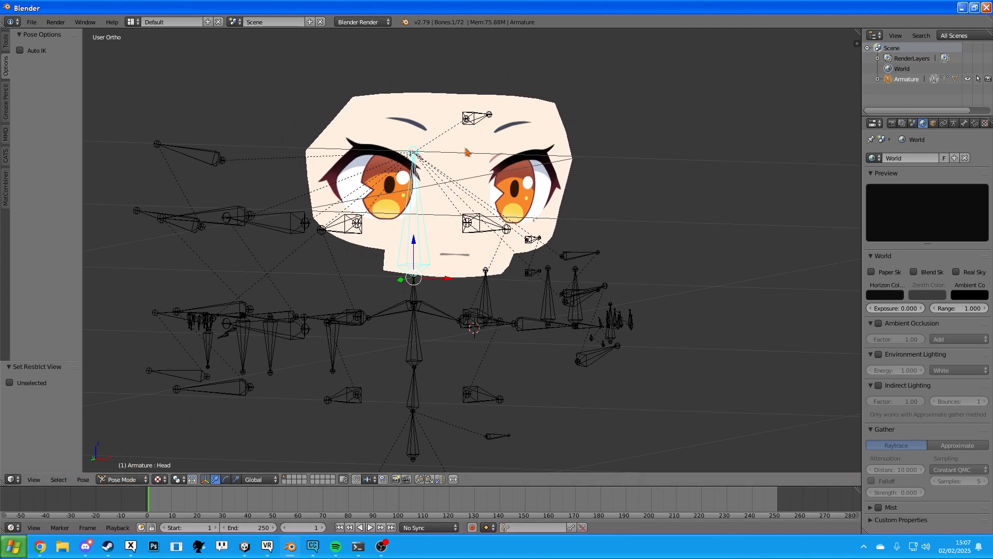
pyautogui.rightClick(422, 104)
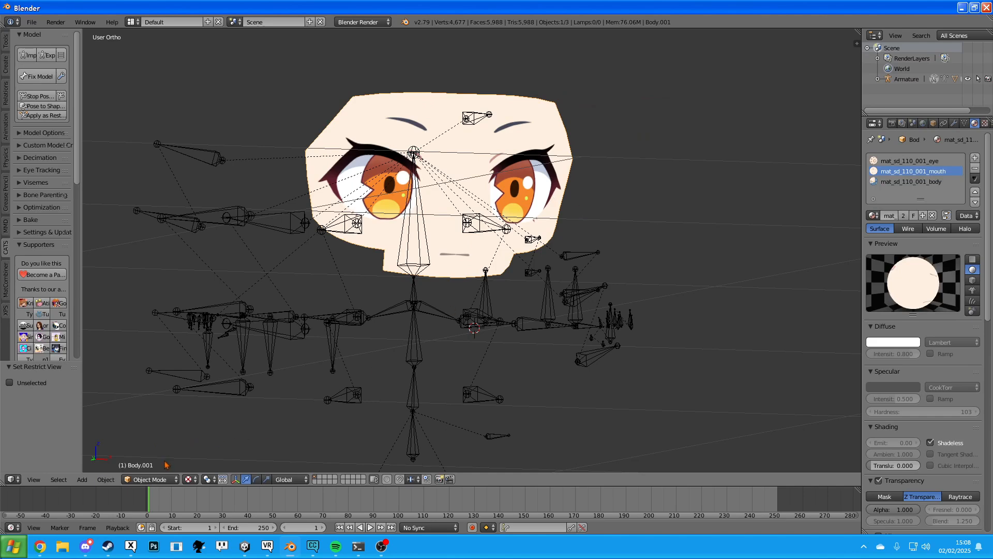
pyautogui.click(164, 479)
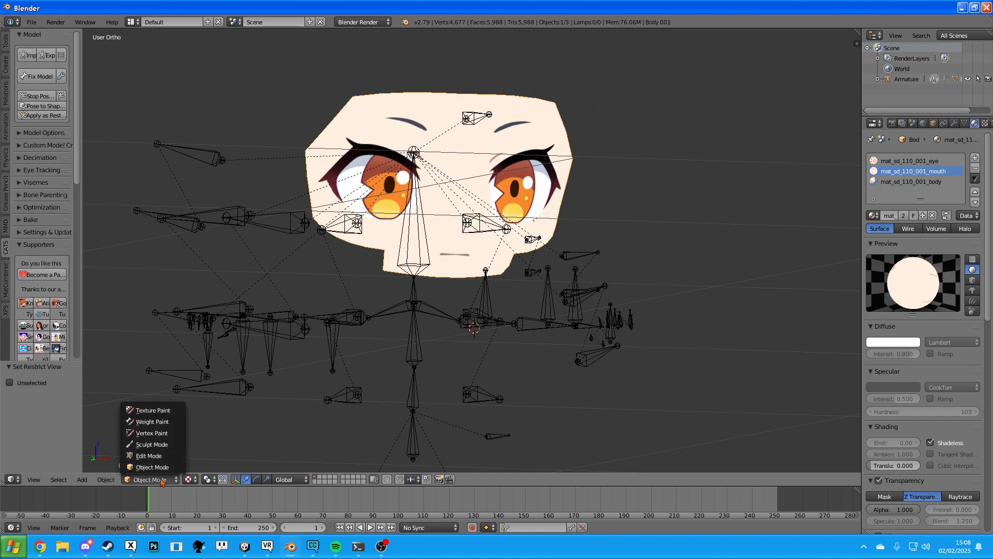
pyautogui.click(156, 427)
pyautogui.moveTo(470, 216); pyautogui.dragTo(448, 219, button='middle')
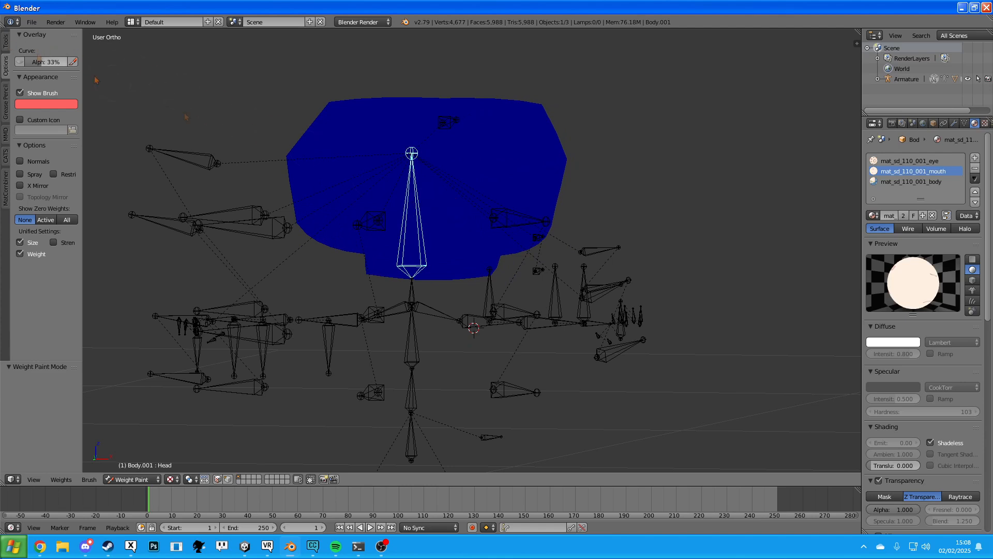
# Paint the entire face mesh with weight 1.000 for the Head bone, then test-rotate the bone and cancel the rotation.
pyautogui.click(6, 40)
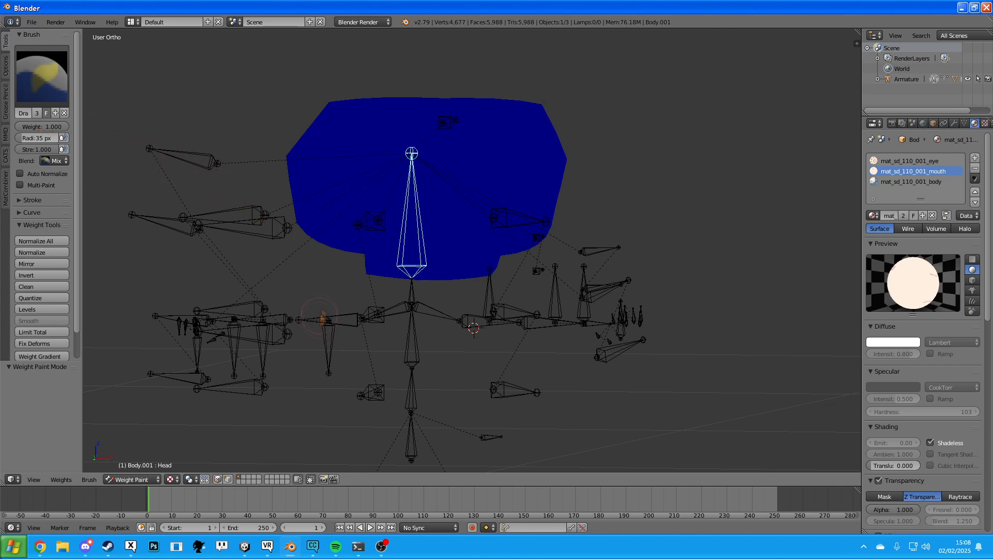
pyautogui.click(311, 480)
pyautogui.moveTo(541, 273)
pyautogui.mouseDown()
pyautogui.moveTo(393, 259)
pyautogui.moveTo(310, 196)
pyautogui.moveTo(511, 177)
pyautogui.moveTo(507, 155)
pyautogui.moveTo(336, 109)
pyautogui.moveTo(226, 111)
pyautogui.mouseUp()
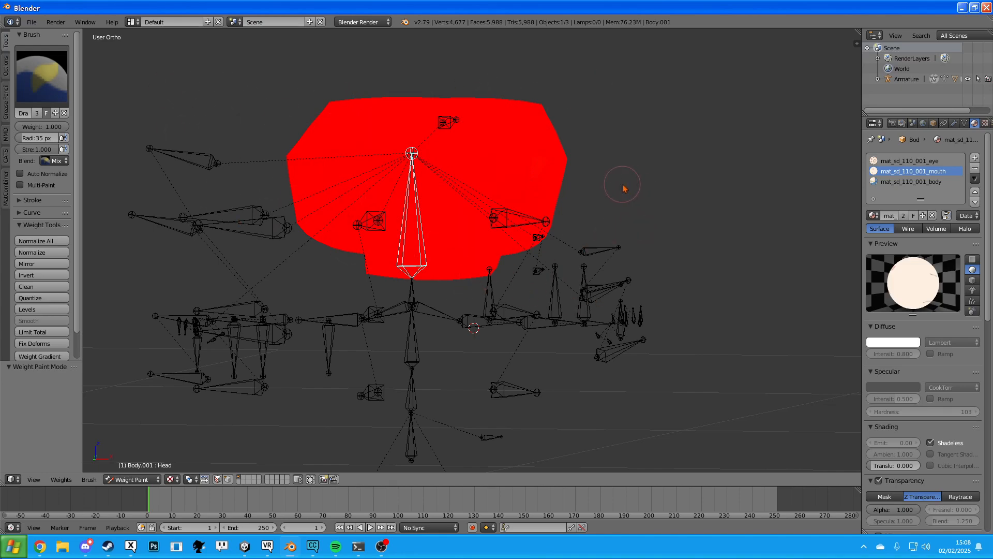
pyautogui.press('r')
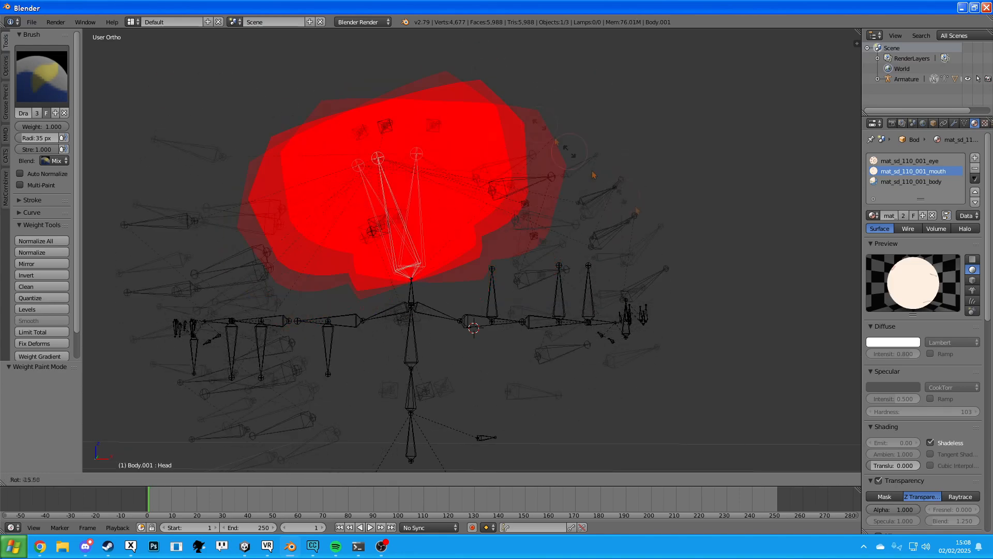
pyautogui.rightClick(623, 154)
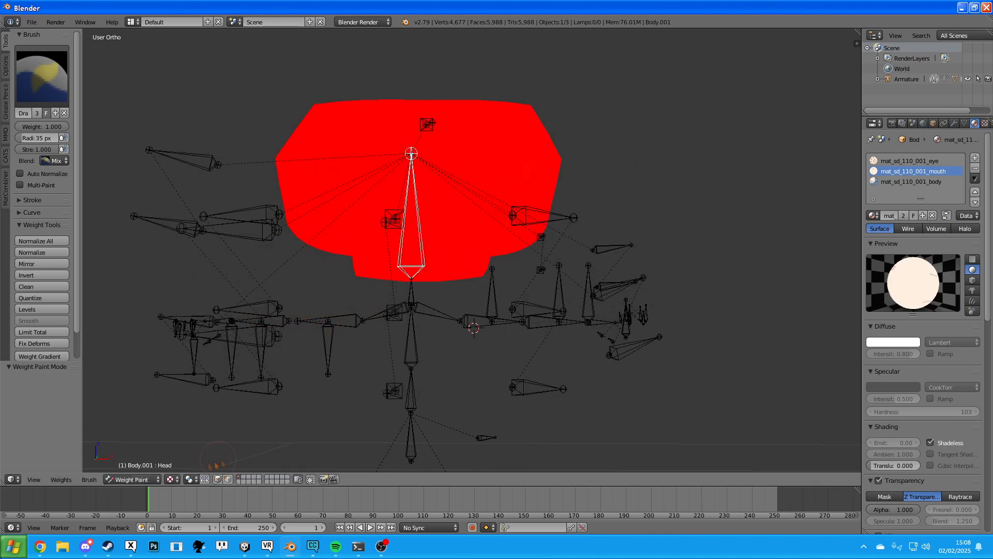
# Return the face mesh to Object Mode and unhide the rest of the model.
pyautogui.click(132, 479)
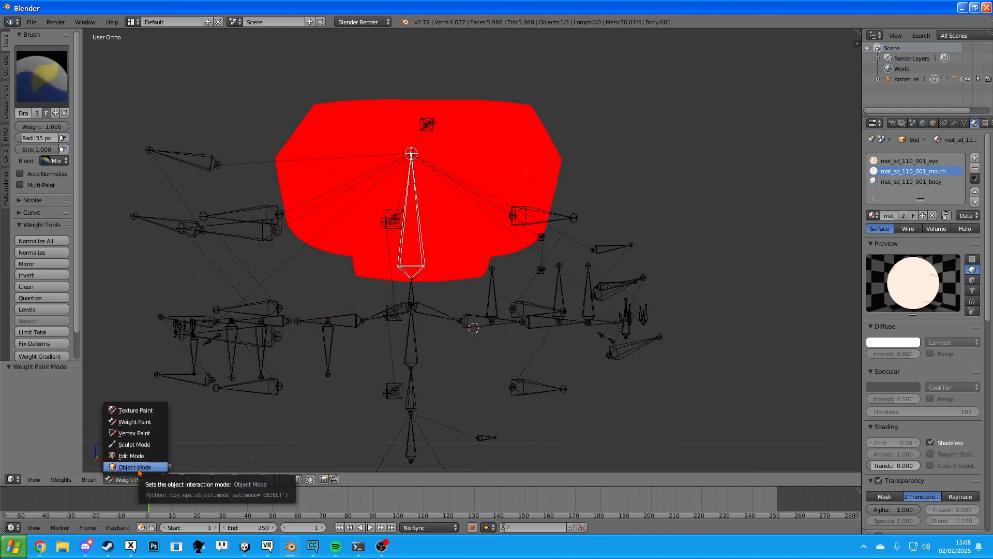
pyautogui.click(137, 468)
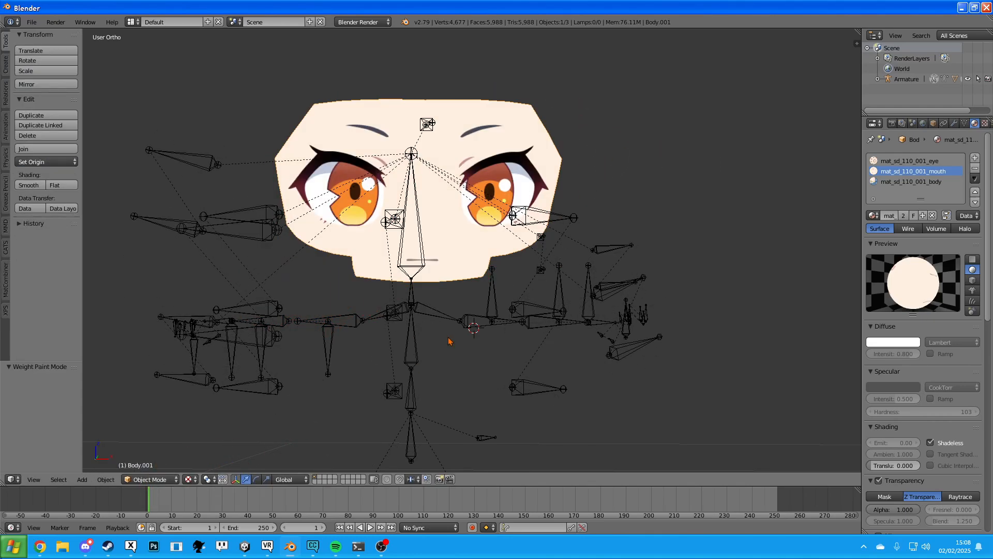
pyautogui.hotkey('alt', 'h')
# Test the face weighting by rotating the Head and Chest bones in Pose Mode, cancelling each rotation.
pyautogui.moveTo(449, 339); pyautogui.dragTo(479, 325, button='middle')
pyautogui.rightClick(423, 260)
pyautogui.press('r')
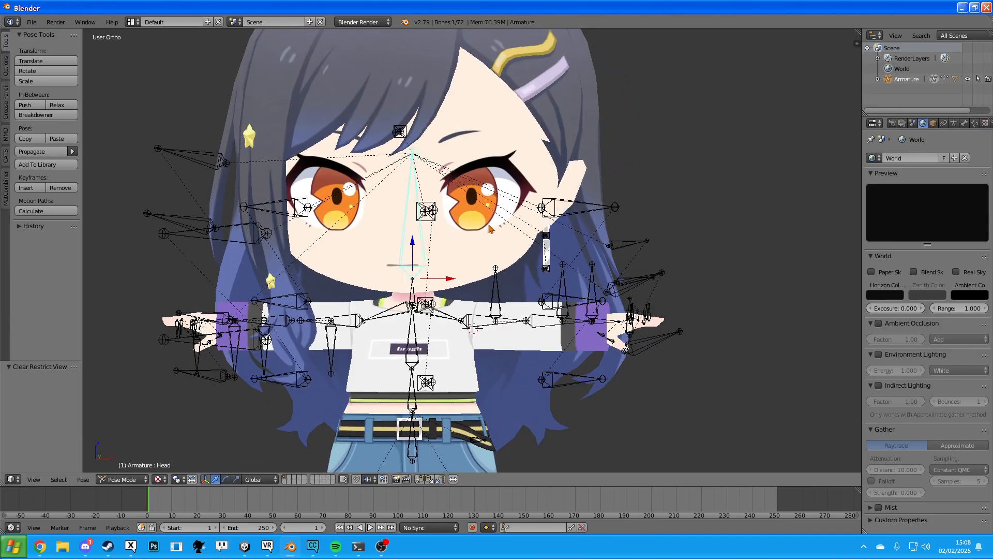
pyautogui.press('Escape')
pyautogui.rightClick(417, 344)
pyautogui.press('r')
pyautogui.press('Escape')
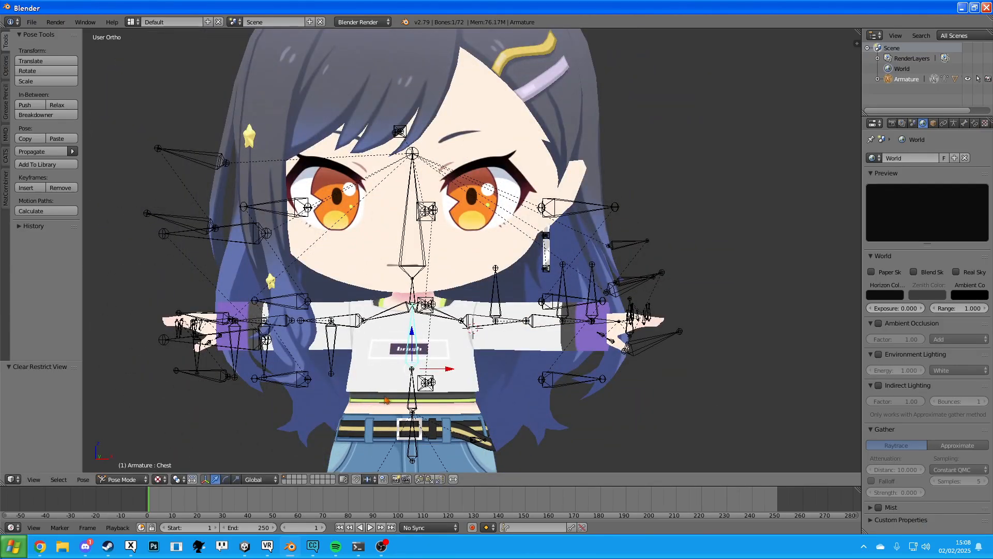
# Switch the armature to Object Mode, deselect everything and run the CATS Fix Model operation.
pyautogui.click(124, 479)
pyautogui.click(122, 465)
pyautogui.scroll(-1, 261, 389)
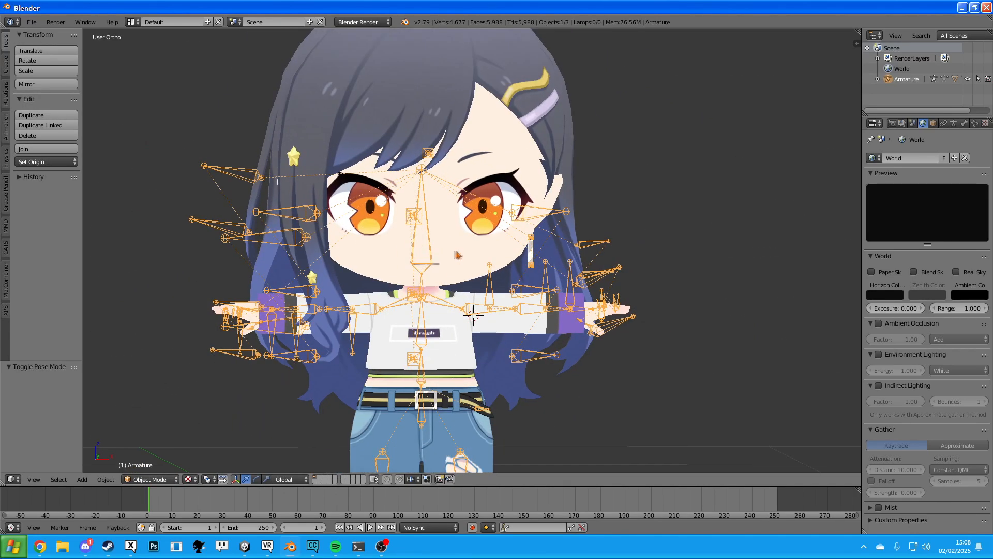
pyautogui.press('a')
pyautogui.click(6, 248)
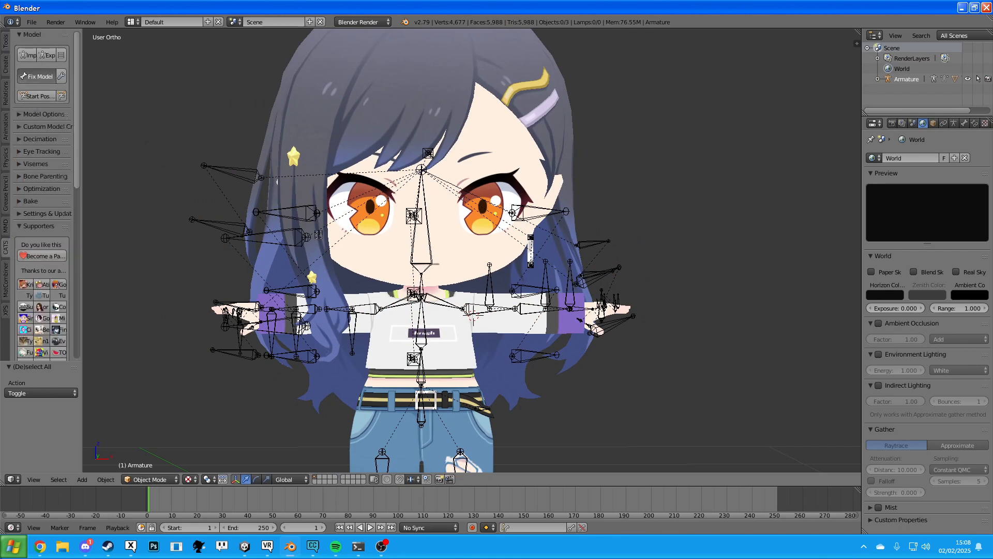
pyautogui.click(36, 76)
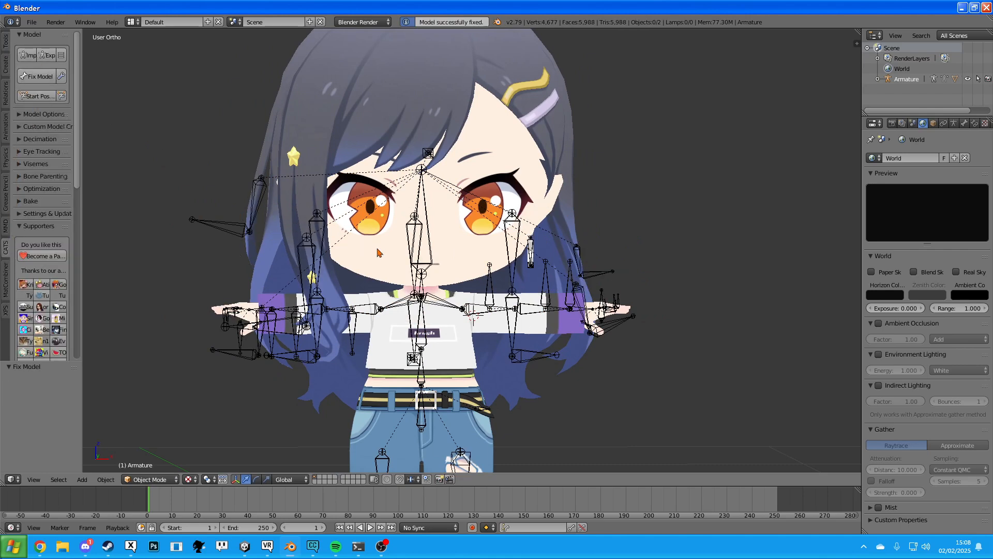
# Inspect the misaligned leg bones, then select the armature and enter Edit Mode.
pyautogui.moveTo(465, 310)
pyautogui.mouseDown(button='middle')
pyautogui.moveTo(352, 310)
pyautogui.moveTo(457, 295)
pyautogui.mouseUp(button='middle')
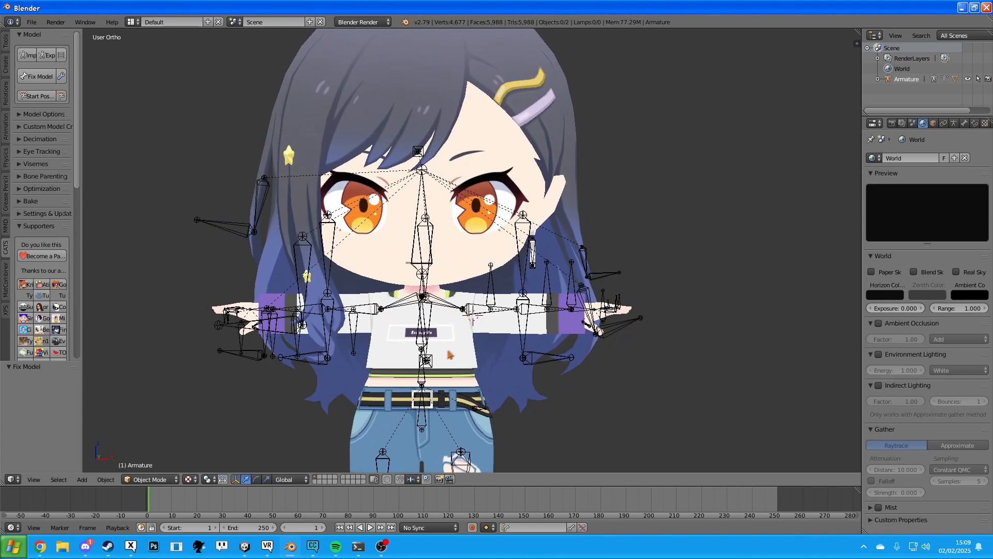
pyautogui.moveTo(450, 355); pyautogui.dragTo(468, 273, button='middle')
pyautogui.keyDown('shift'); pyautogui.moveTo(515, 418); pyautogui.dragTo(443, 282, button='middle'); pyautogui.keyUp('shift')
pyautogui.rightClick(443, 280)
pyautogui.click(155, 479)
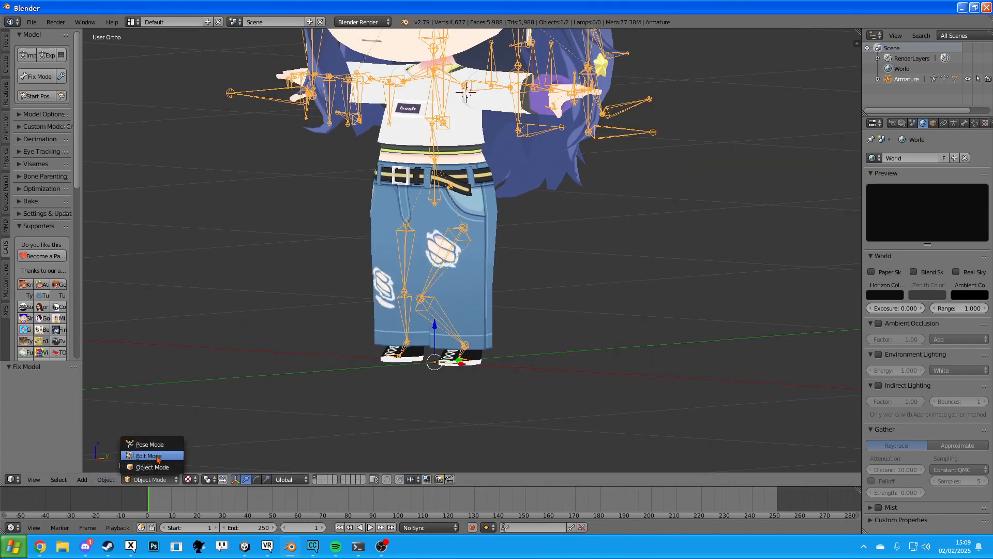
pyautogui.click(150, 454)
# With X-Axis Mirror enabled, nudge the Right leg bone along X and reset the X offset to 0 to realign the opposite leg.
pyautogui.moveTo(458, 279); pyautogui.dragTo(426, 271, button='middle')
pyautogui.rightClick(375, 264)
pyautogui.scroll(1, 409, 263)
pyautogui.scroll(1, 426, 270)
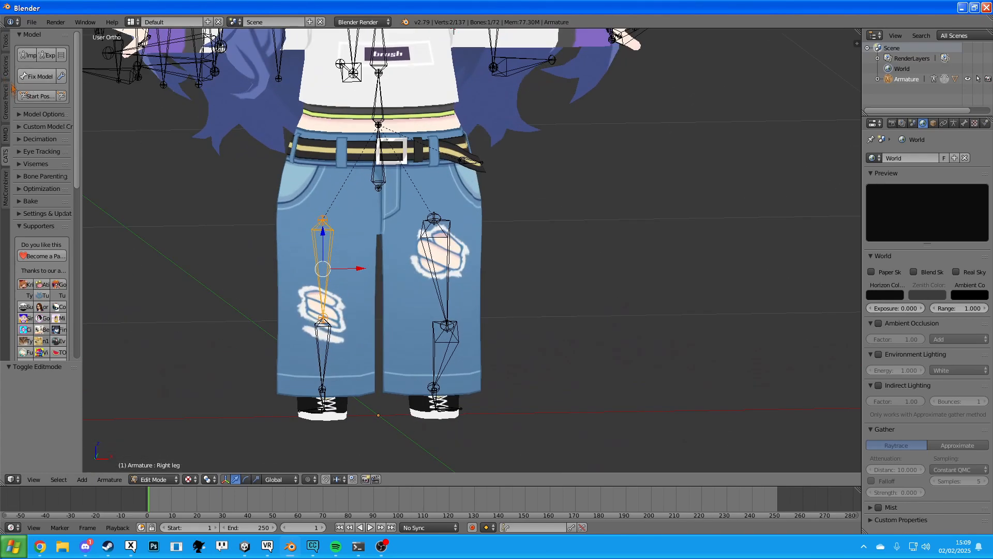
pyautogui.click(7, 66)
pyautogui.scroll(1, 470, 254)
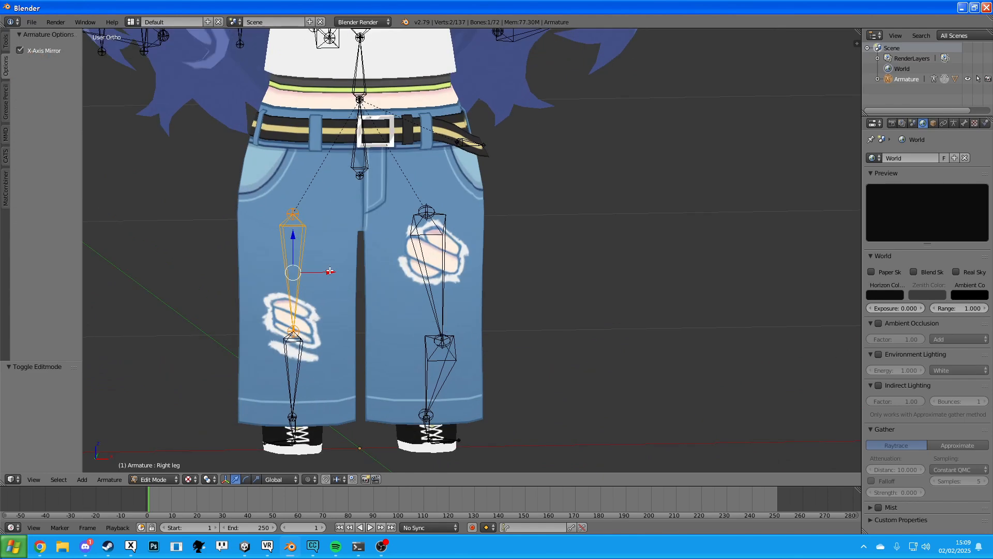
pyautogui.moveTo(331, 272); pyautogui.dragTo(329, 273)
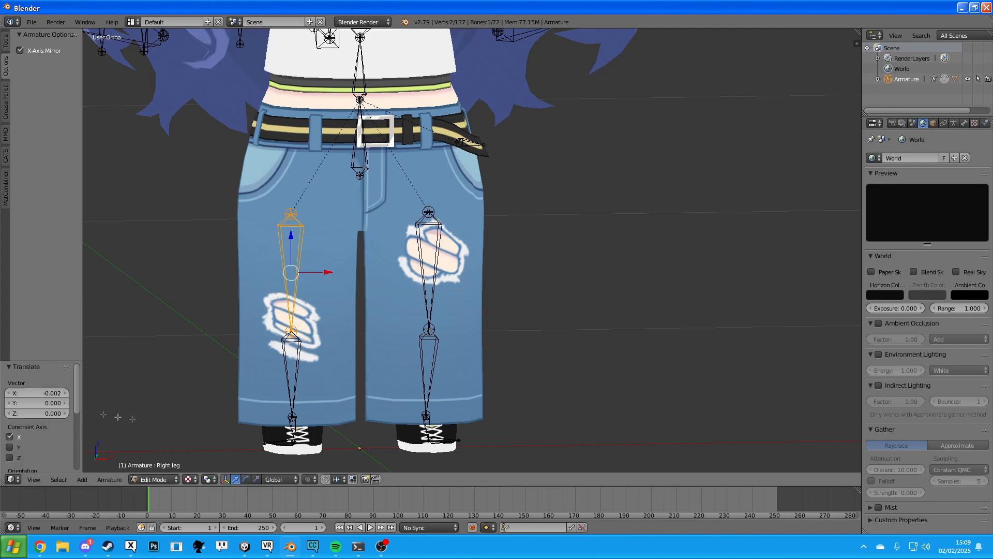
pyautogui.click(49, 393)
pyautogui.write('0')
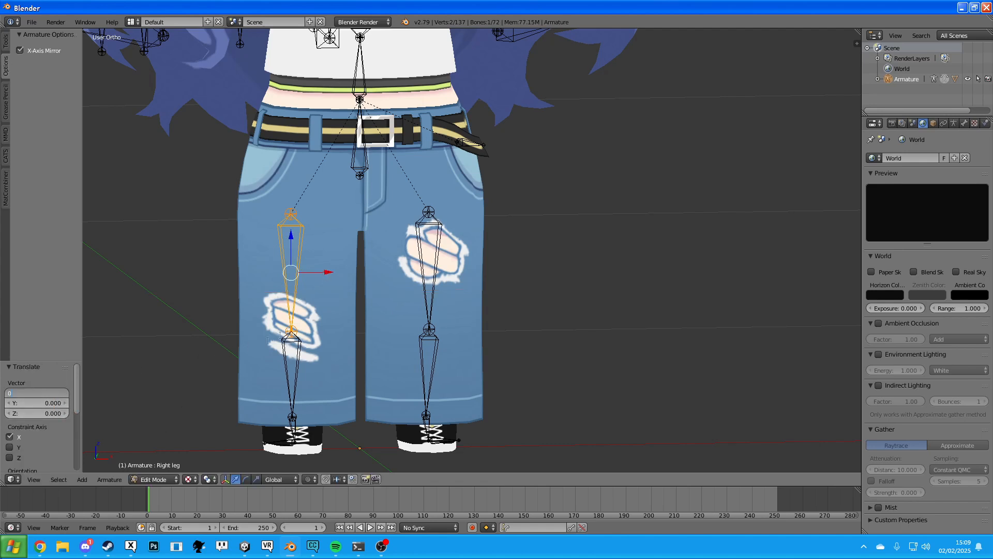
pyautogui.press('Return')
# Nudge the Right knee bone along X and reset its X offset to 0 to realign the mirrored knee.
pyautogui.moveTo(541, 303); pyautogui.dragTo(333, 346, button='middle')
pyautogui.rightClick(331, 344)
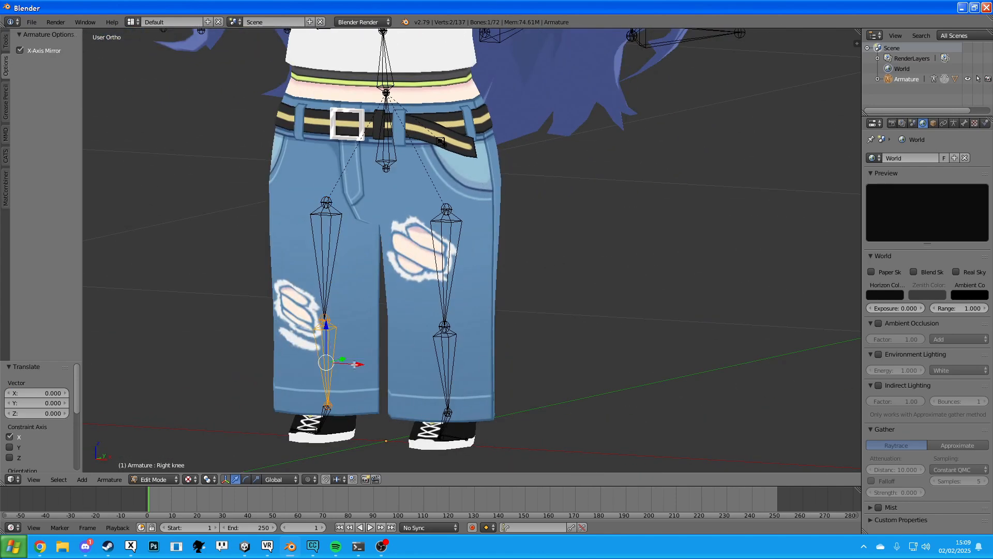
pyautogui.moveTo(357, 364); pyautogui.dragTo(355, 364)
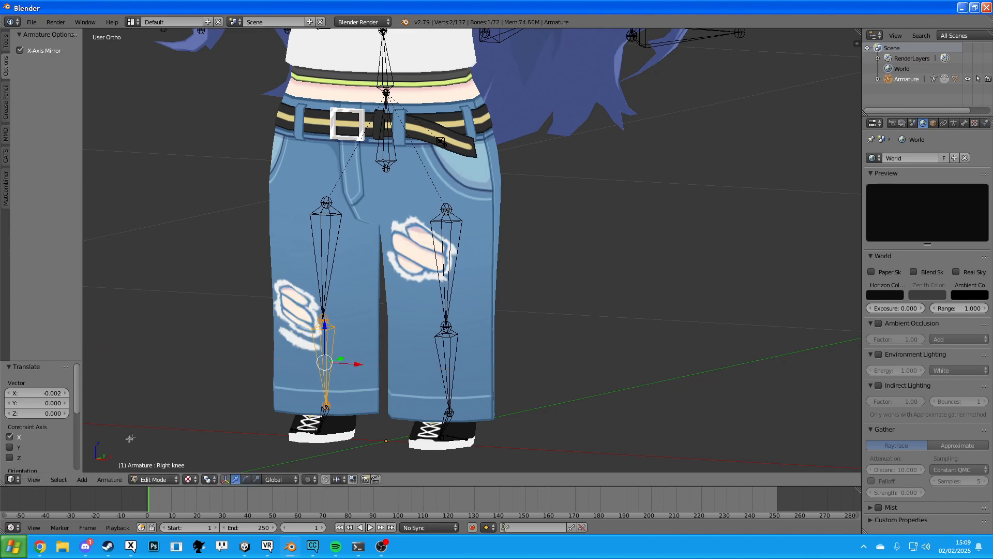
pyautogui.click(52, 394)
pyautogui.write('0')
pyautogui.press('Return')
# Leave Edit Mode and test the armature in Pose Mode by rotating the Chest bone, cancelling the rotation.
pyautogui.moveTo(402, 329); pyautogui.dragTo(458, 322, button='middle')
pyautogui.scroll(-2, 437, 197)
pyautogui.keyDown('shift'); pyautogui.moveTo(436, 181); pyautogui.dragTo(429, 300, button='middle'); pyautogui.keyUp('shift')
pyautogui.moveTo(519, 273); pyautogui.dragTo(482, 265, button='middle')
pyautogui.scroll(-2, 486, 269)
pyautogui.moveTo(407, 270); pyautogui.dragTo(430, 278, button='middle')
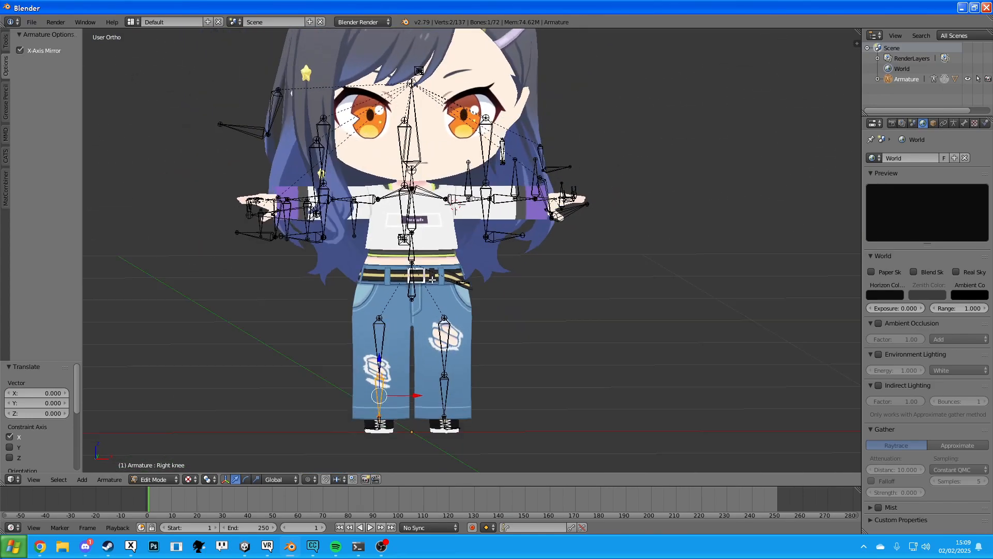
pyautogui.press('Tab')
pyautogui.scroll(2, 410, 233)
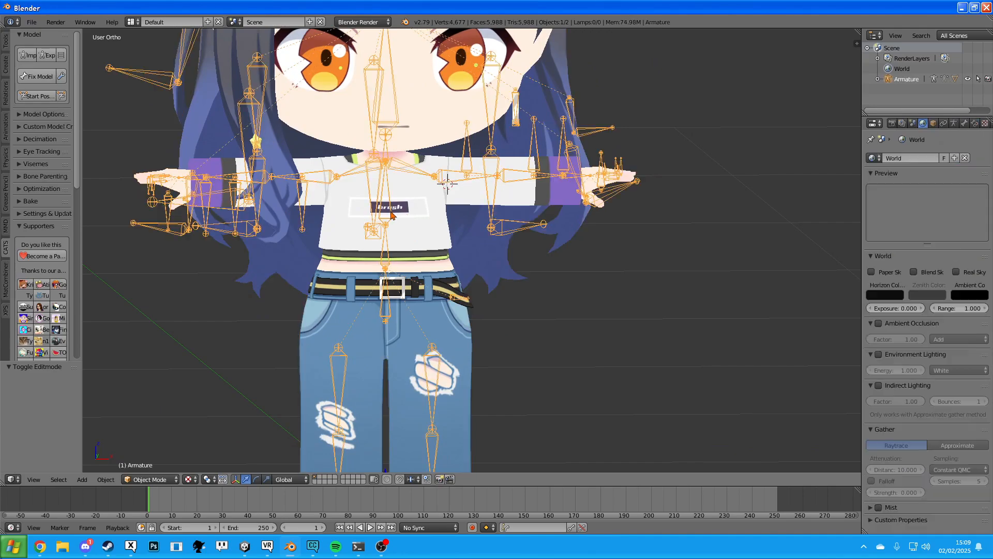
pyautogui.click(150, 479)
pyautogui.click(157, 449)
pyautogui.rightClick(391, 207)
pyautogui.press('r')
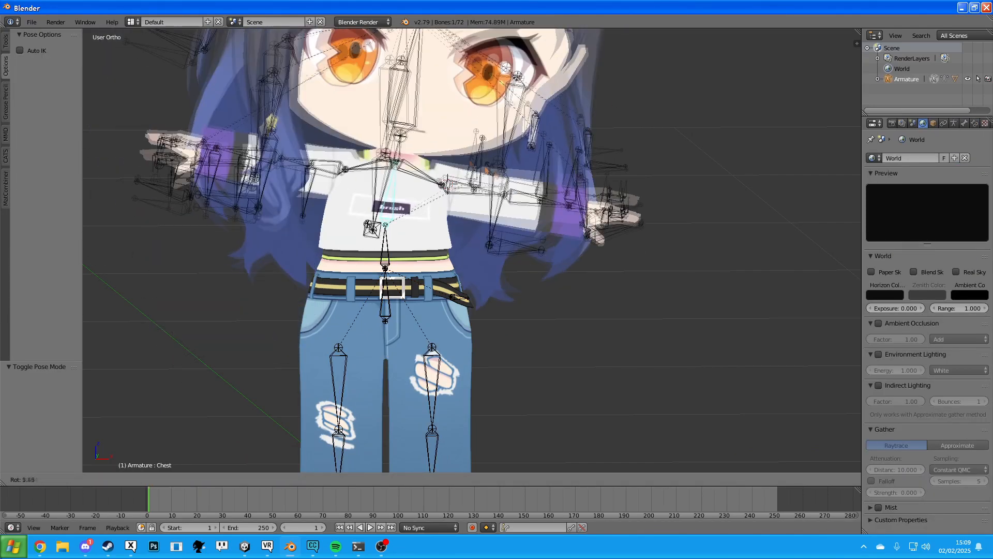
pyautogui.rightClick(485, 163)
# Return the armature to Object Mode and deselect everything with the full character in view.
pyautogui.scroll(-1, 485, 164)
pyautogui.keyDown('shift'); pyautogui.moveTo(449, 138); pyautogui.dragTo(471, 233, button='middle'); pyautogui.keyUp('shift')
pyautogui.scroll(-1, 470, 235)
pyautogui.click(122, 479)
pyautogui.click(124, 467)
pyautogui.press('a')
pyautogui.moveTo(365, 221); pyautogui.dragTo(377, 230, button='middle')
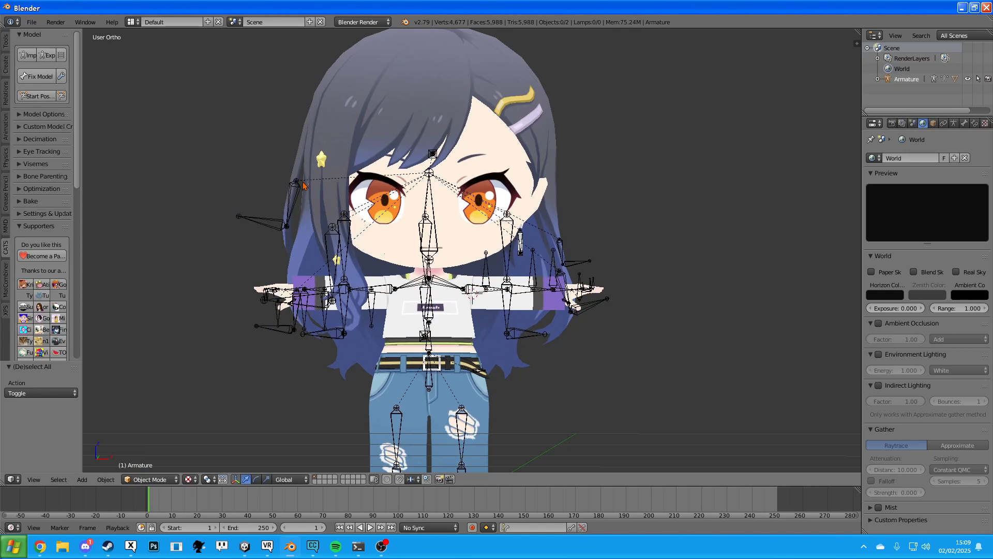
# Save the project as "an chibi.blend" in the mdl_sd_110_001 folder.
pyautogui.click(31, 22)
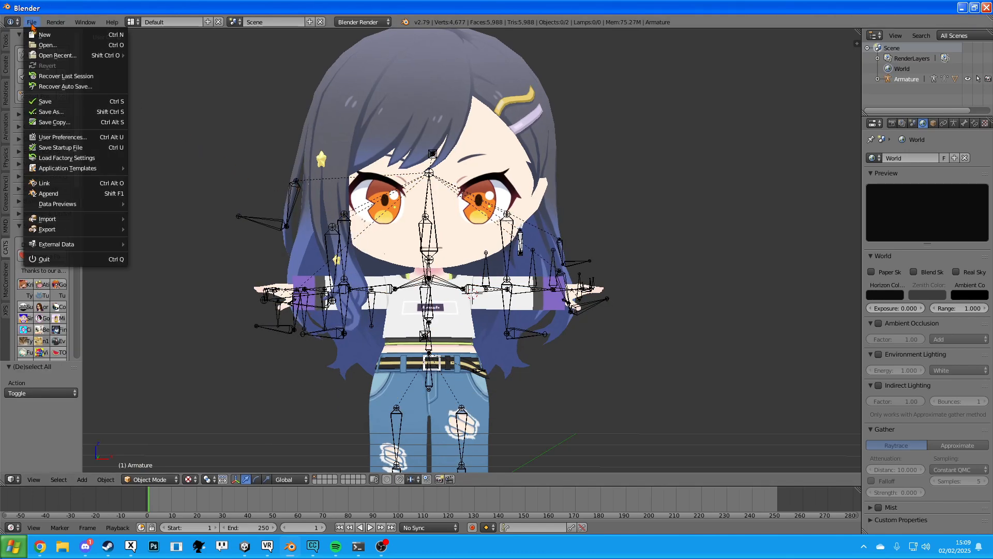
pyautogui.click(70, 113)
pyautogui.click(60, 275)
pyautogui.moveTo(154, 61); pyautogui.dragTo(123, 62)
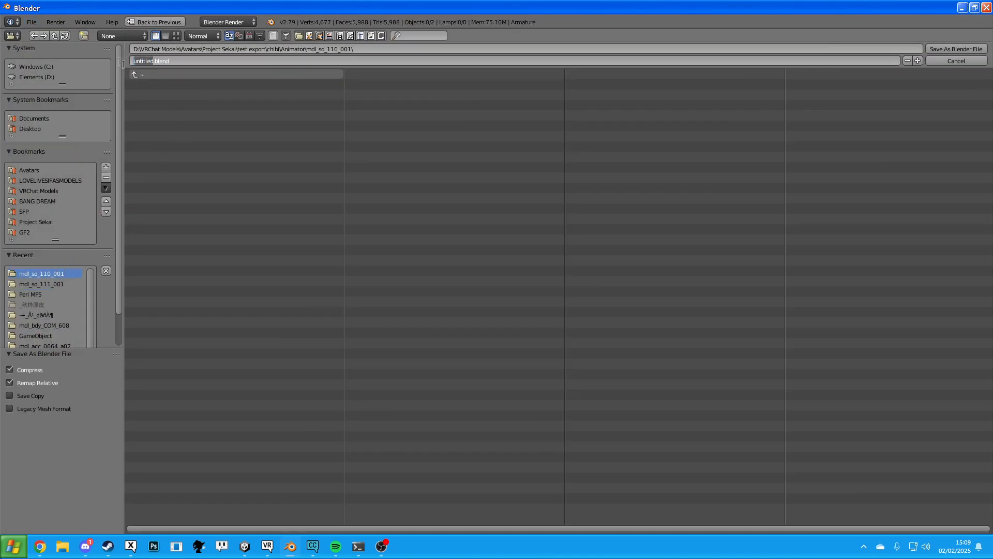
pyautogui.write('an chibi')
pyautogui.press('Return')
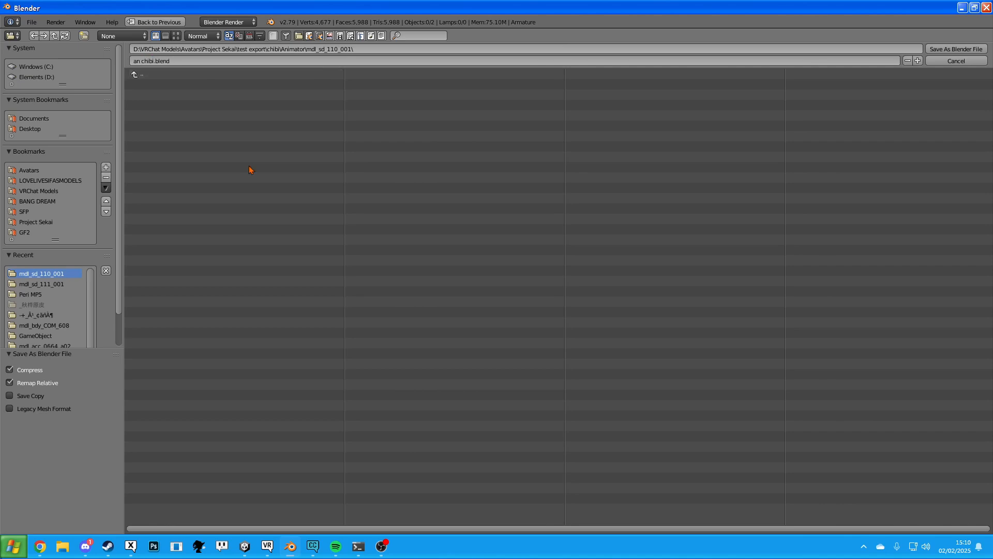
pyautogui.click(956, 48)
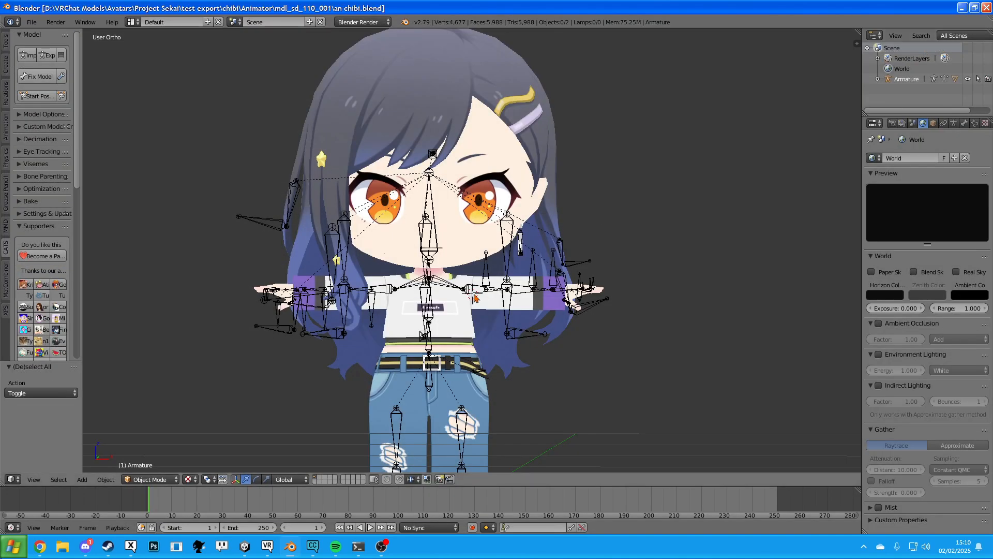
# Examine the character's face and Body mesh with the armature overlaid, both in Object Mode and in Edit Mode.
pyautogui.scroll(6, 472, 250)
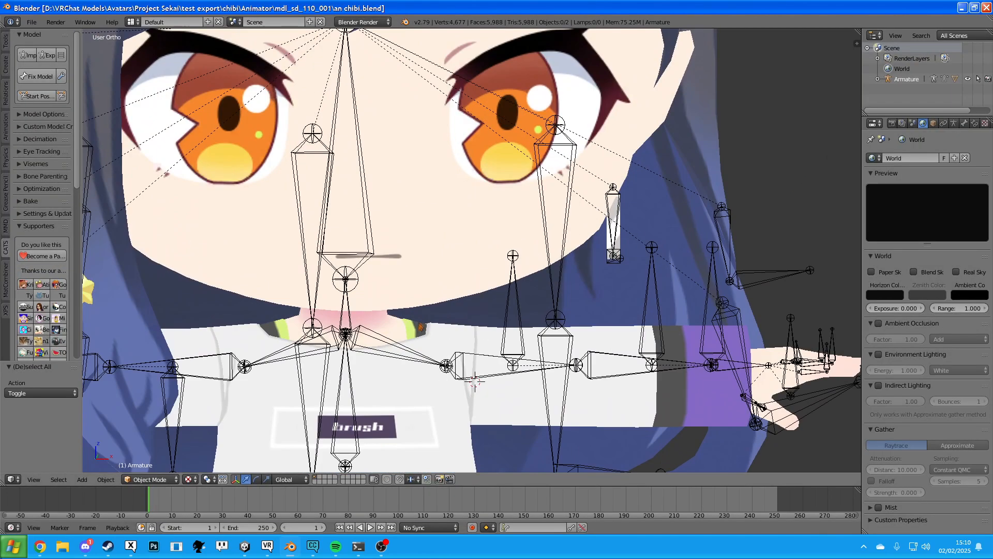
pyautogui.moveTo(420, 327); pyautogui.dragTo(488, 272, button='middle')
pyautogui.scroll(-2, 404, 337)
pyautogui.scroll(-4, 405, 337)
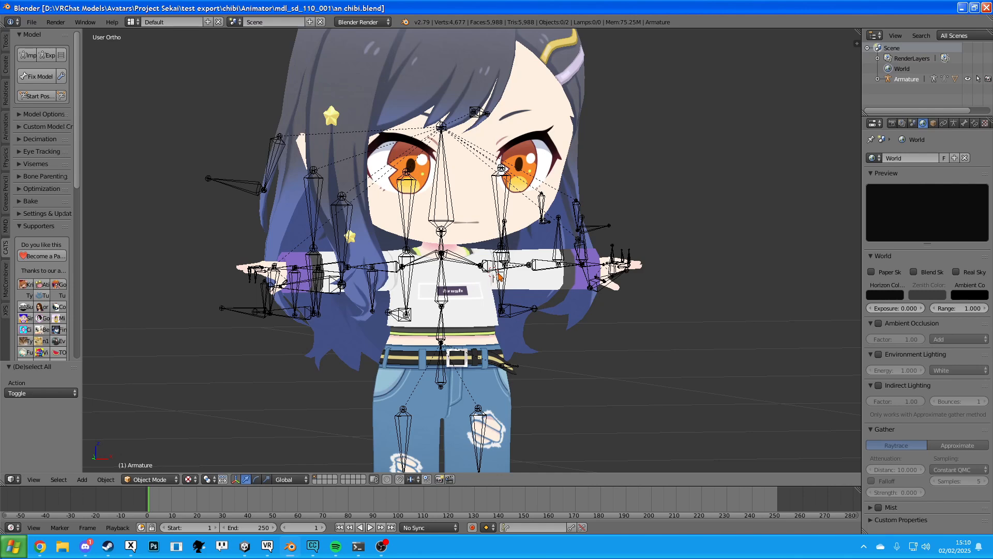
pyautogui.moveTo(524, 238); pyautogui.dragTo(484, 224, button='middle')
pyautogui.rightClick(487, 229)
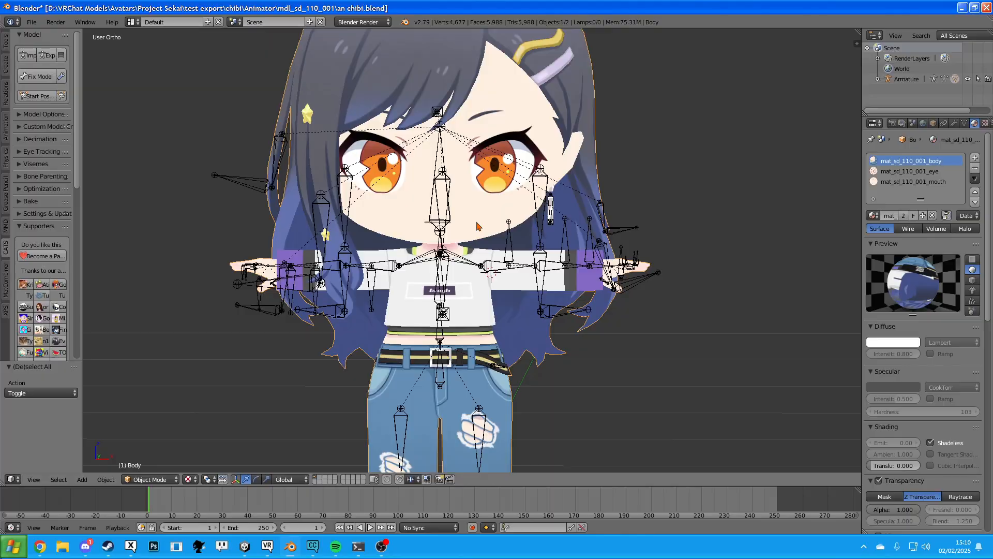
pyautogui.press('Tab')
pyautogui.moveTo(534, 234); pyautogui.dragTo(568, 245, button='middle')
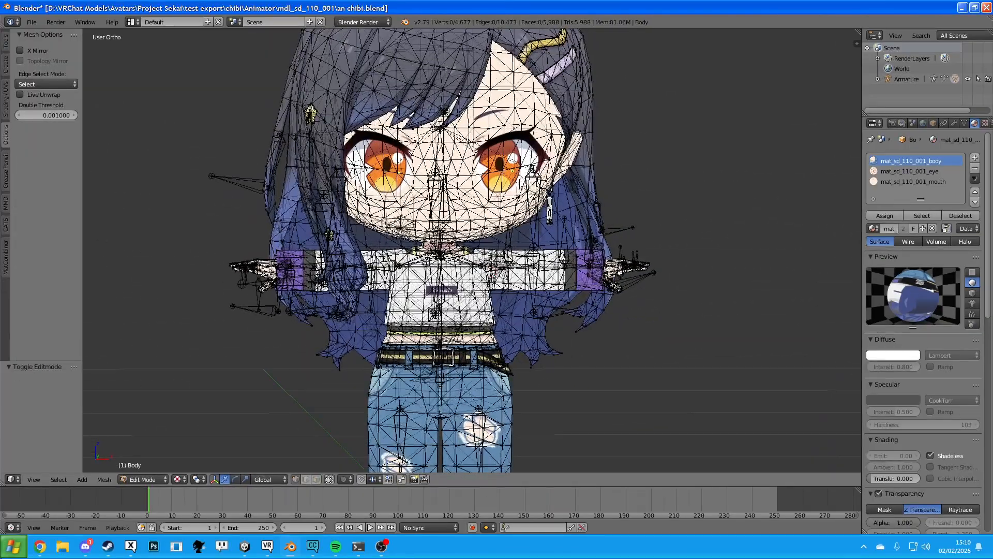
pyautogui.moveTo(357, 223); pyautogui.dragTo(383, 223, button='middle')
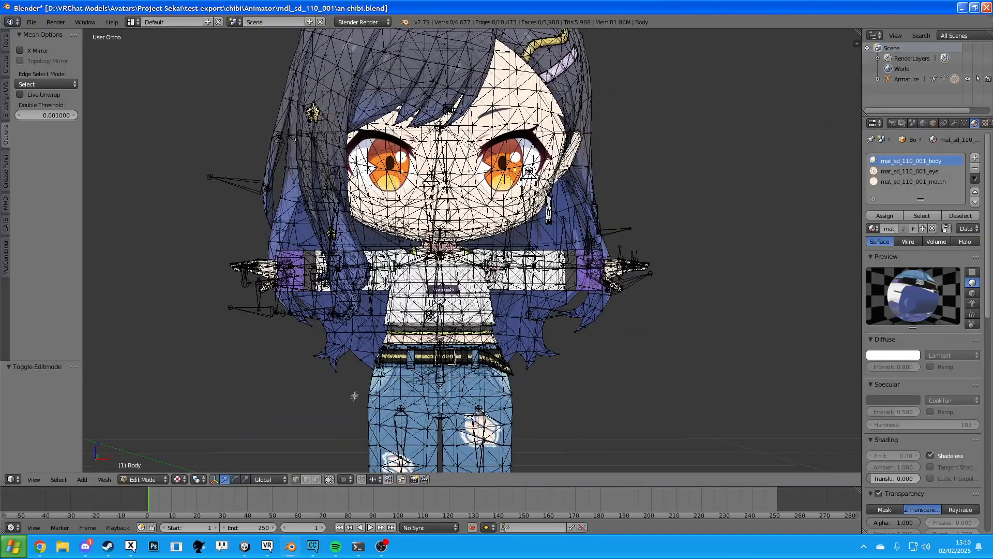
pyautogui.click(327, 481)
pyautogui.moveTo(556, 173); pyautogui.dragTo(442, 168, button='middle')
pyautogui.moveTo(475, 290); pyautogui.dragTo(543, 292, button='middle')
pyautogui.press('Tab')
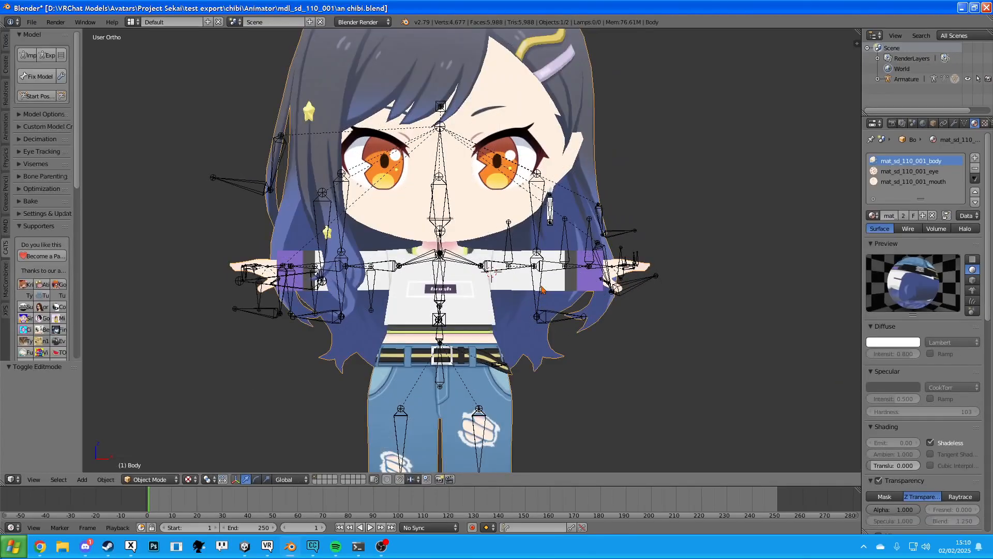
# Hide the armature and put the Body mesh into Edit Mode.
pyautogui.rightClick(618, 232)
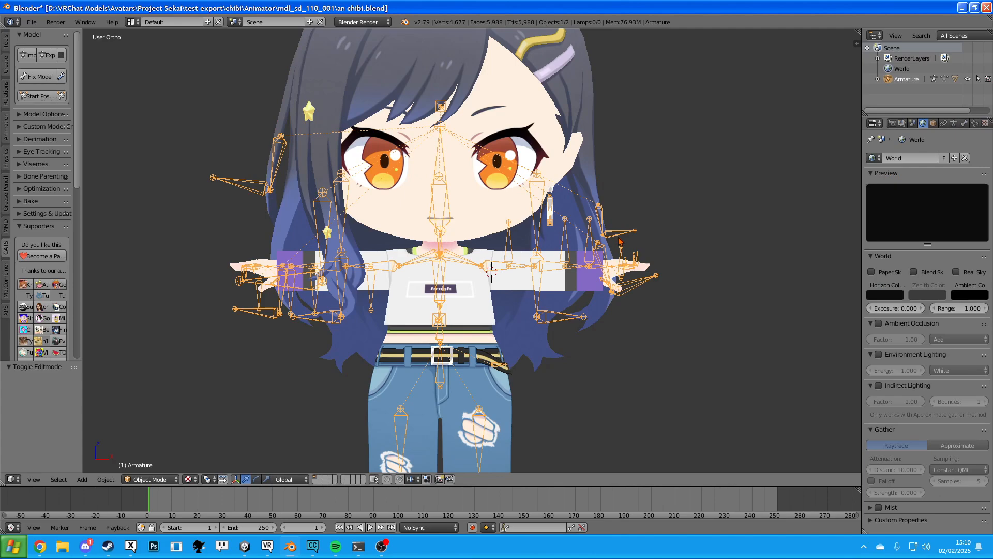
pyautogui.press('h')
pyautogui.rightClick(449, 217)
pyautogui.press('Tab')
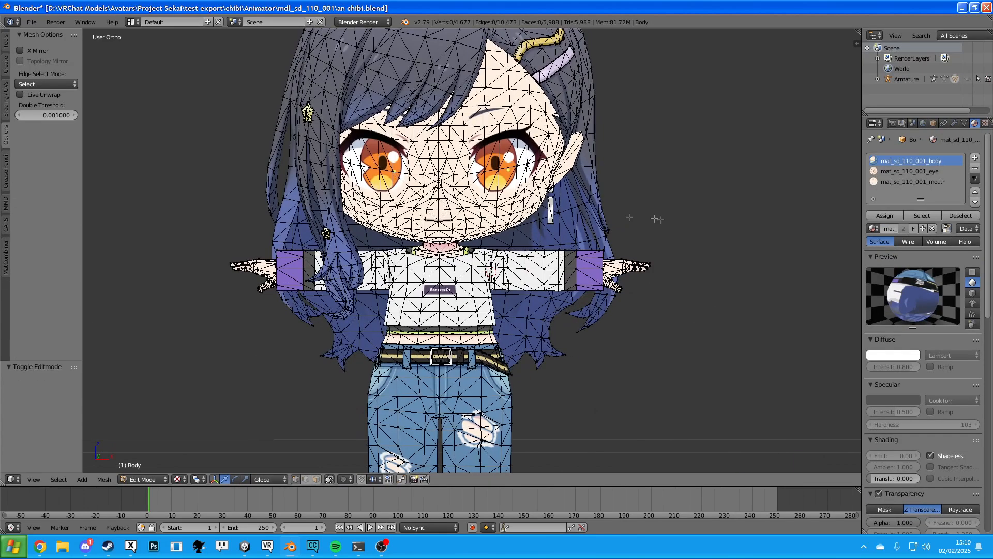
# Select all faces using the mat_sd_110_001_eye material and show the head from the right side.
pyautogui.click(904, 171)
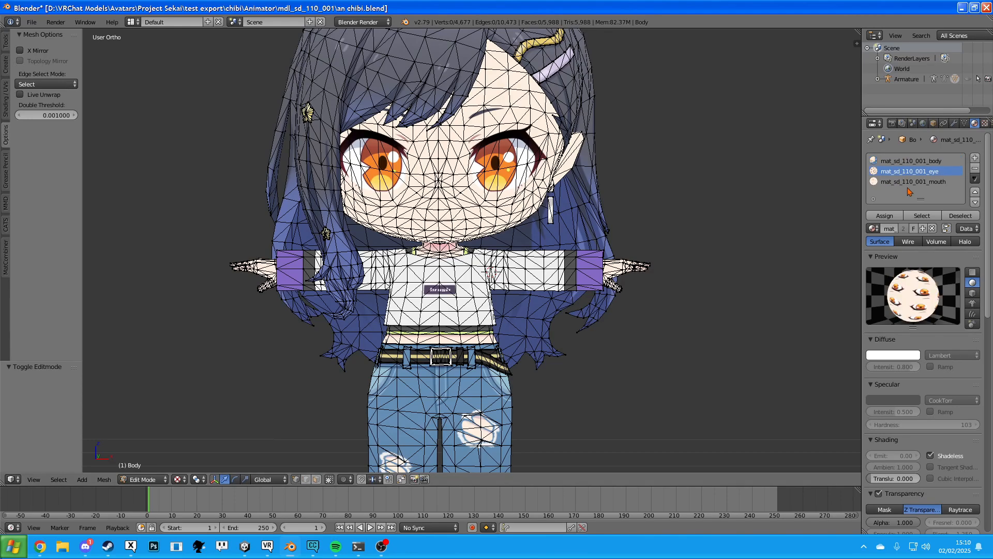
pyautogui.click(916, 215)
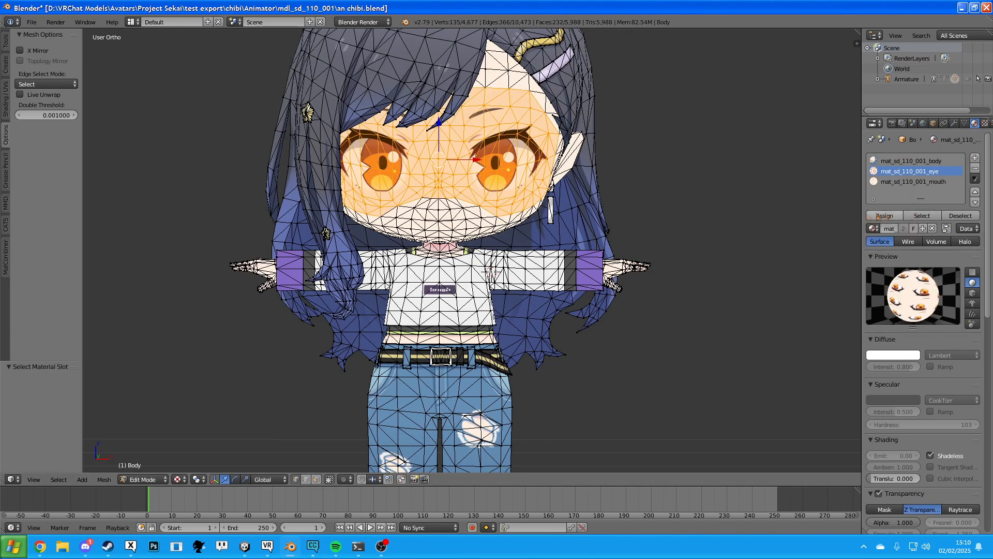
pyautogui.moveTo(698, 213); pyautogui.dragTo(642, 209, button='middle')
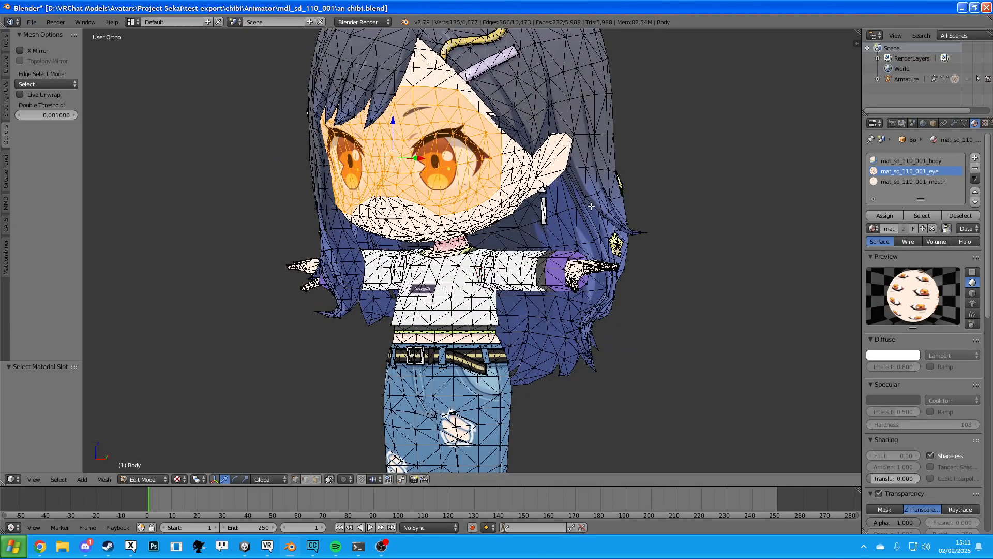
pyautogui.press('KP_3')
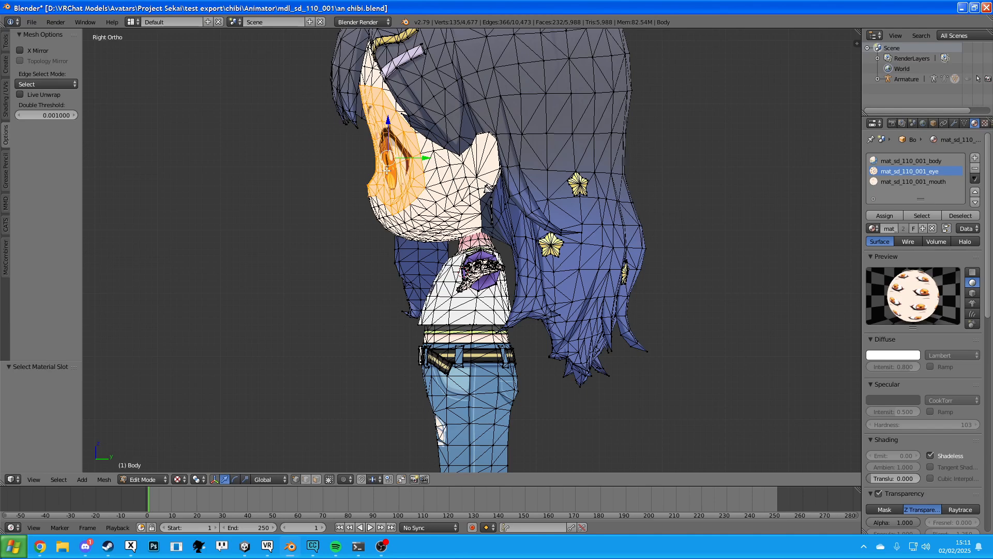
pyautogui.keyDown('shift'); pyautogui.moveTo(385, 170); pyautogui.dragTo(449, 226, button='middle'); pyautogui.keyUp('shift')
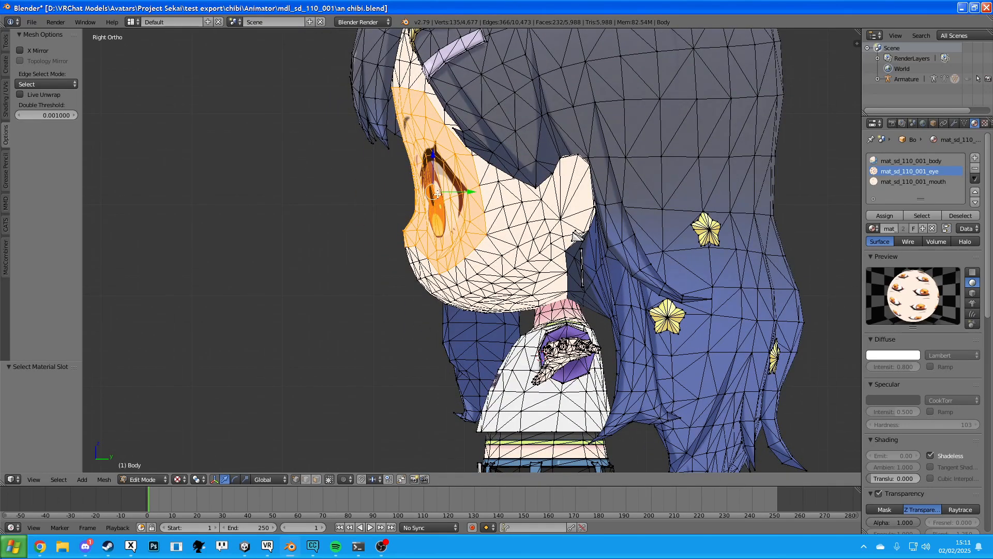
# Duplicate the selected eye-area faces once in place, and duplicate them again with an offset of about -0.003 along Y.
pyautogui.hotkey('shift', 'd')
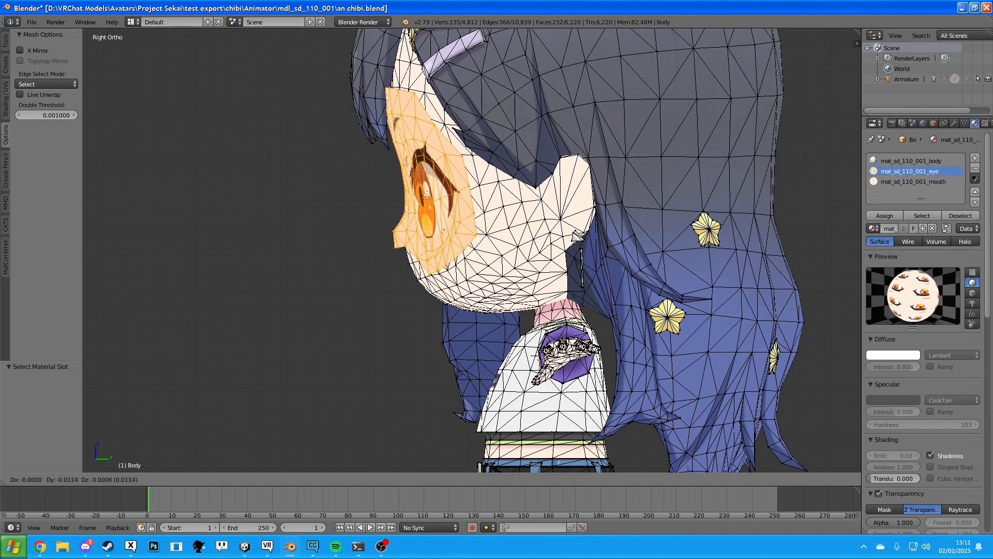
pyautogui.rightClick(425, 195)
pyautogui.hotkey('shift', 'd')
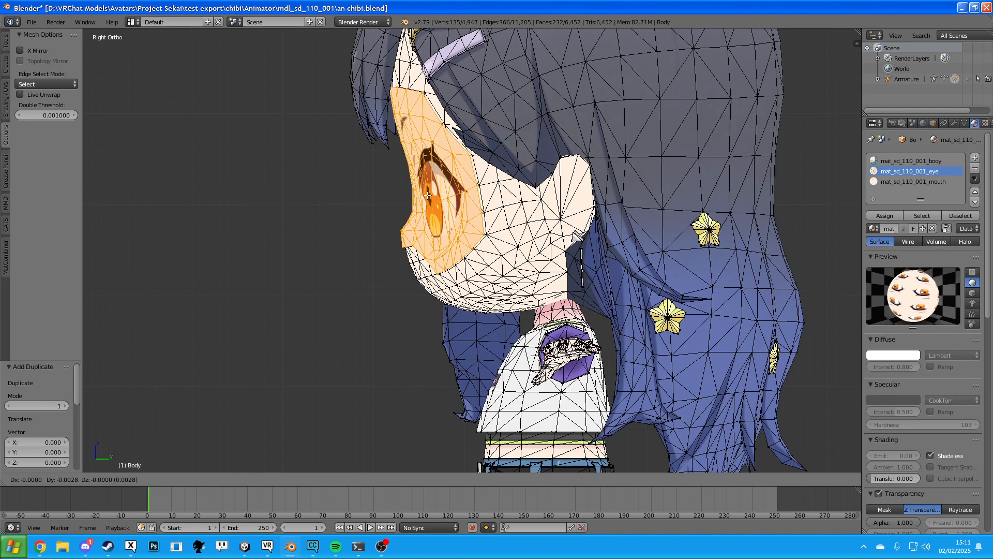
pyautogui.click(427, 194)
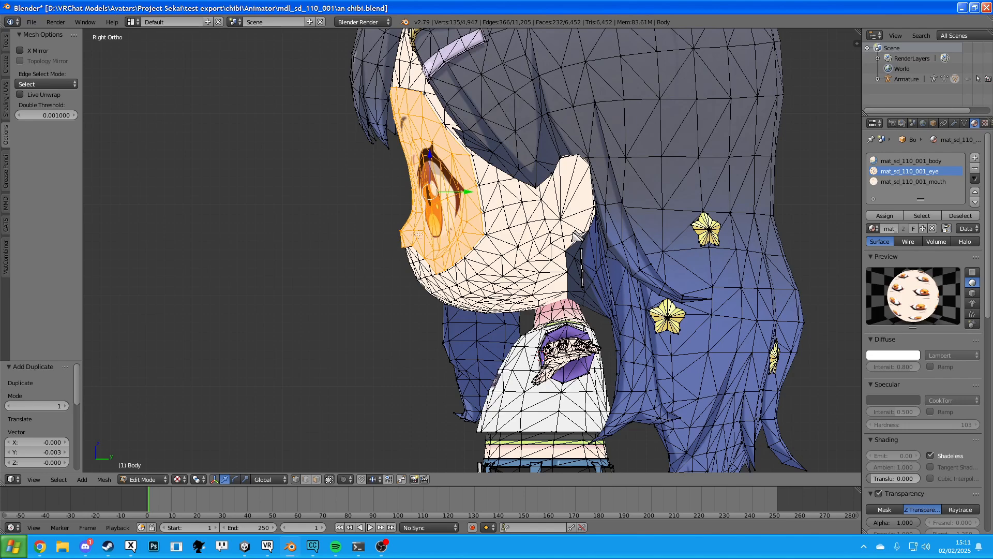
pyautogui.press('KP_1')
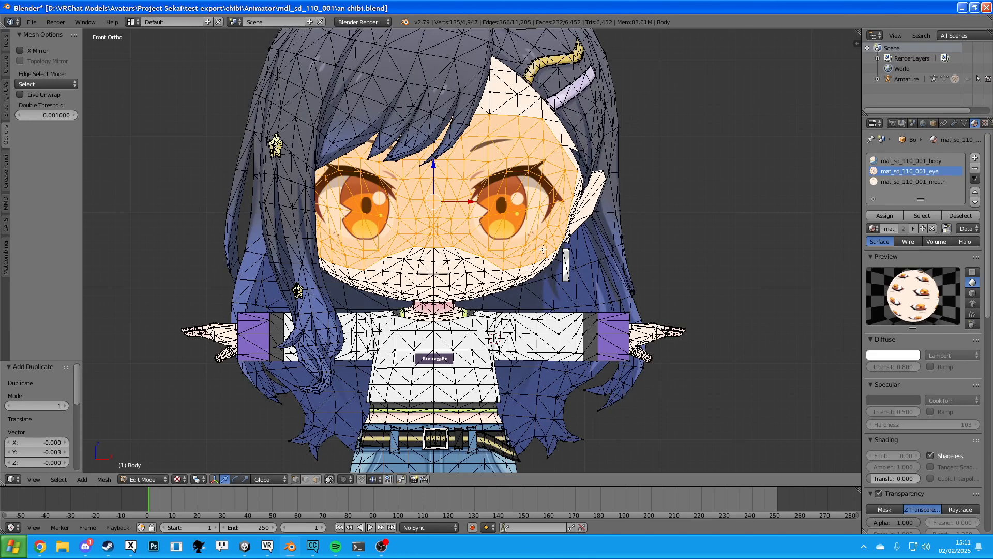
# Show the mesh data properties, move the duplicated eye faces about 0.005 back along Y into the head, and return to Object Mode.
pyautogui.click(965, 124)
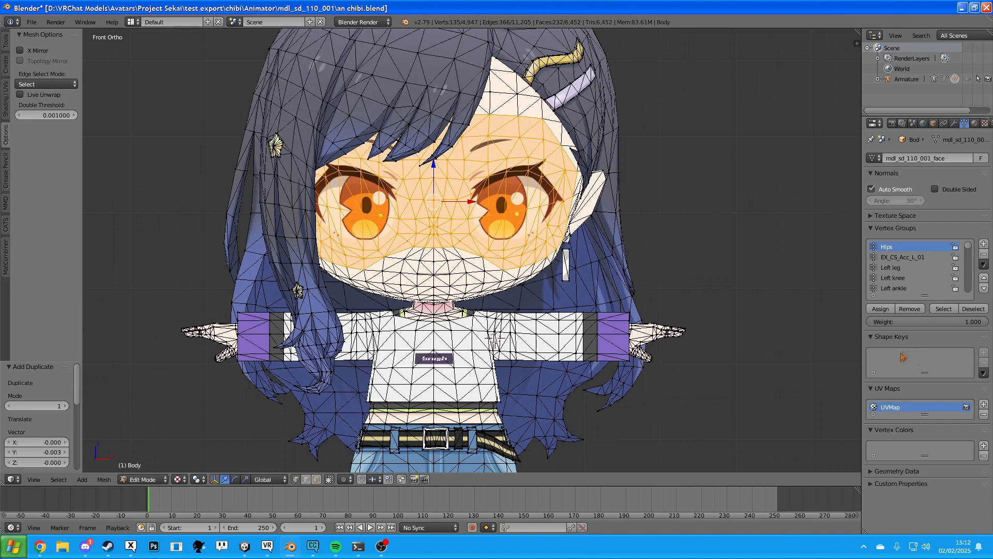
pyautogui.press('Tab')
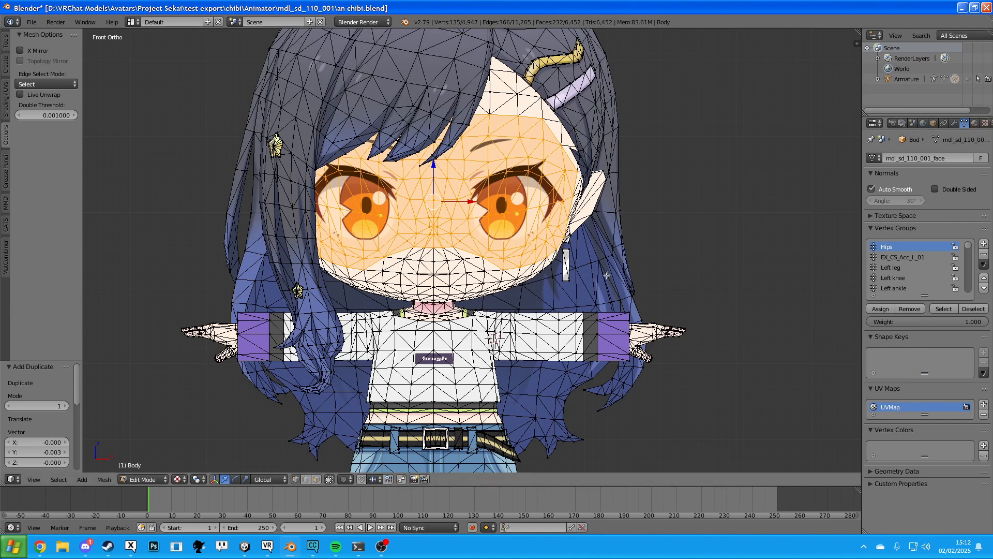
pyautogui.moveTo(600, 265); pyautogui.dragTo(448, 264, button='middle')
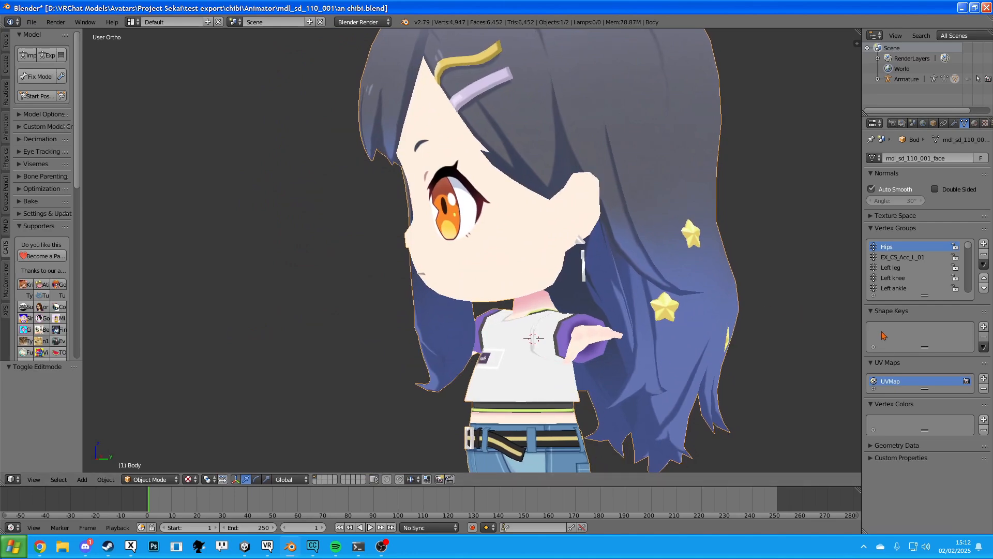
pyautogui.press('Tab')
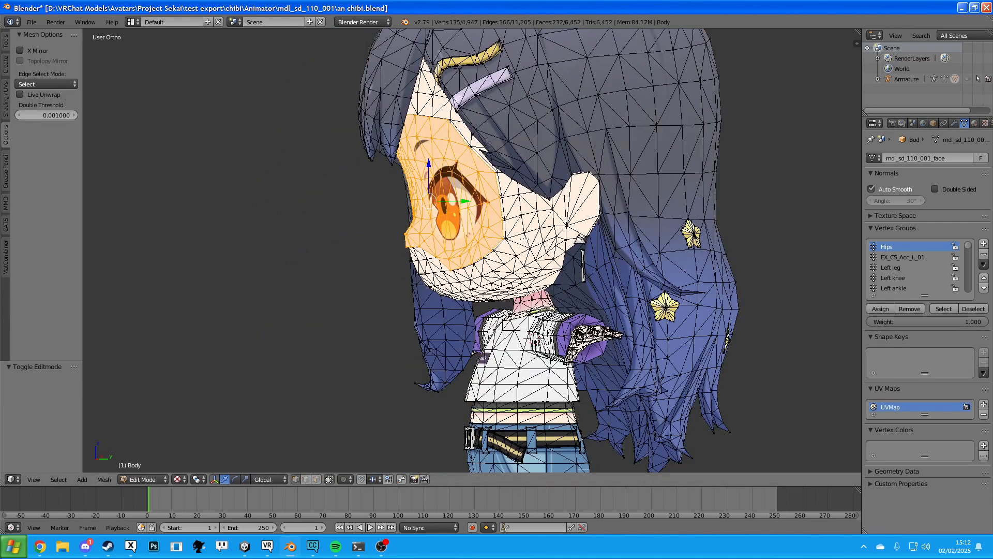
pyautogui.moveTo(482, 213)
pyautogui.mouseDown(button='middle')
pyautogui.moveTo(514, 206)
pyautogui.moveTo(479, 214)
pyautogui.mouseUp(button='middle')
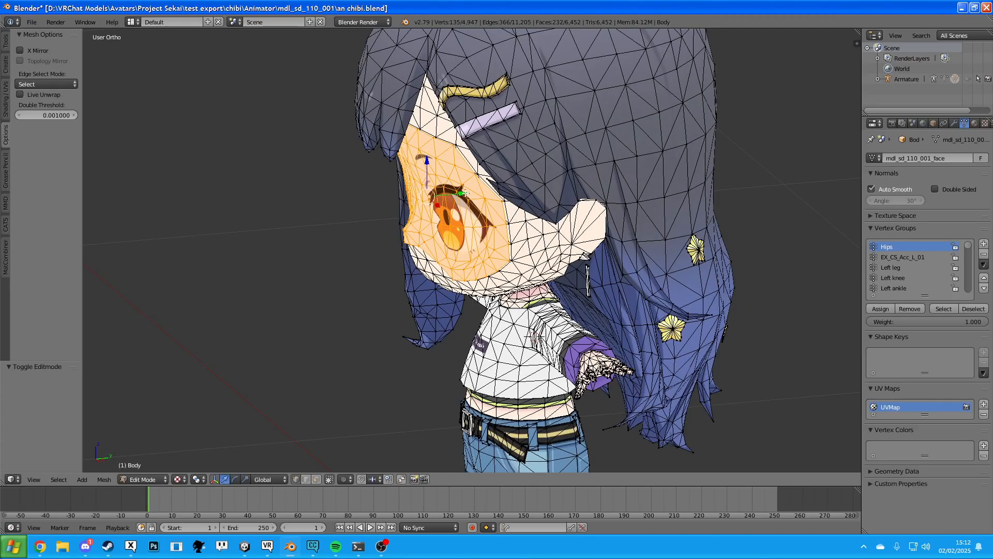
pyautogui.press('g')
pyautogui.press('y')
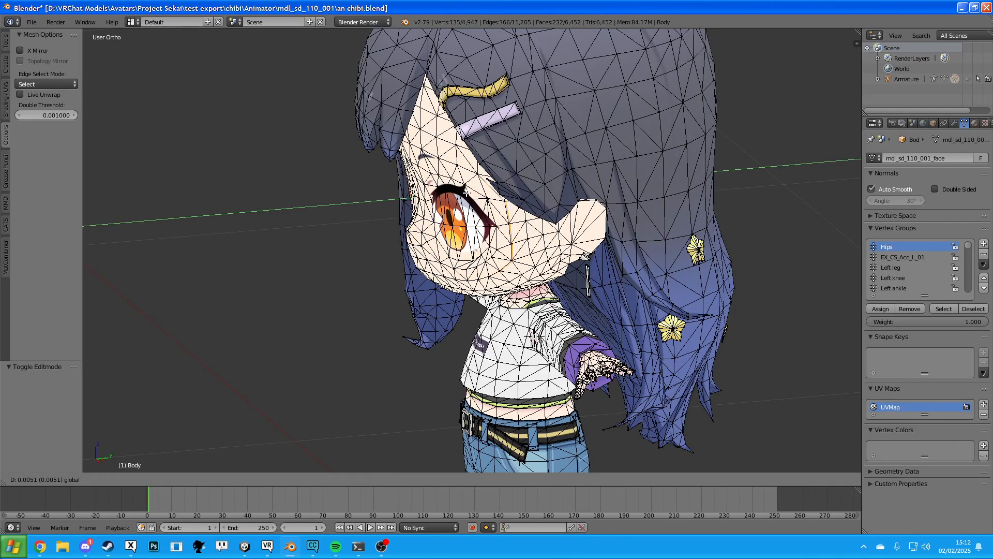
pyautogui.click(467, 193)
pyautogui.moveTo(467, 193)
pyautogui.mouseDown(button='middle')
pyautogui.moveTo(544, 195)
pyautogui.moveTo(481, 202)
pyautogui.mouseUp(button='middle')
pyautogui.press('Tab')
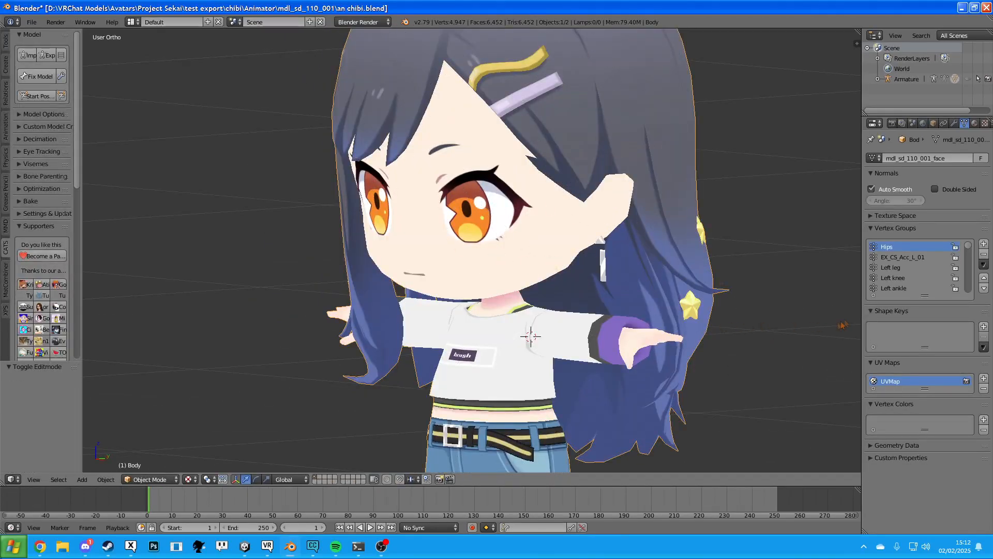
# Add a Basis shape key and a second shape key named Blink, with Blink's value set to 1.000.
pyautogui.click(984, 327)
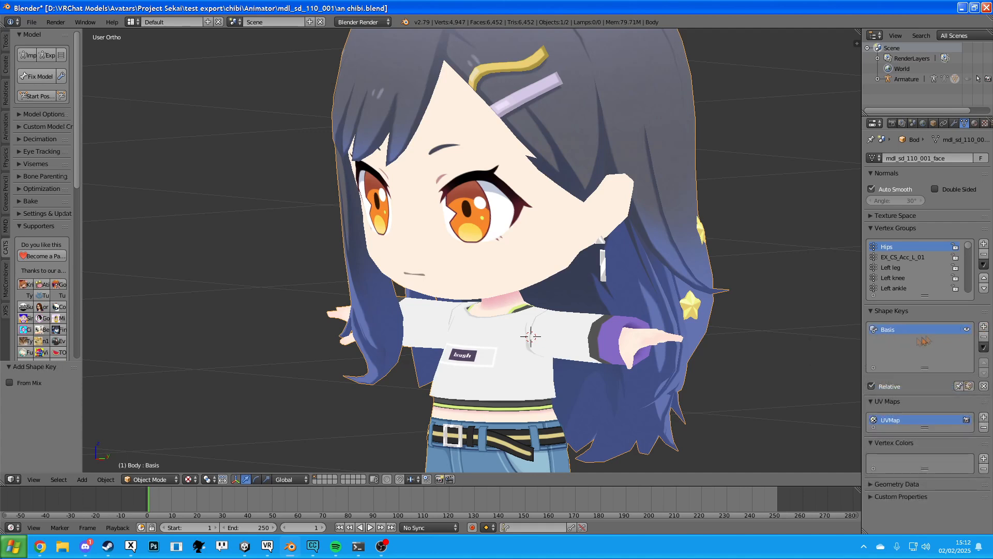
pyautogui.click(984, 327)
pyautogui.doubleClick(895, 342)
pyautogui.write('Blink')
pyautogui.press('Return')
pyautogui.moveTo(879, 404); pyautogui.dragTo(978, 403)
# In the Blink shape key, move the duplicated eye faces forward by -0.006 along Y in Edit Mode.
pyautogui.press('Tab')
pyautogui.moveTo(518, 209); pyautogui.dragTo(483, 201, button='middle')
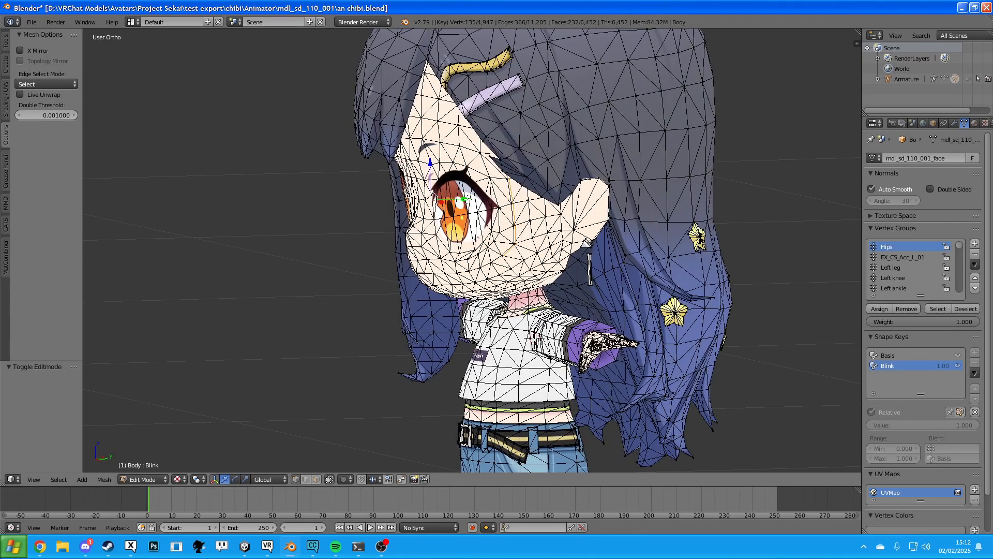
pyautogui.moveTo(466, 199); pyautogui.dragTo(463, 199)
pyautogui.moveTo(464, 199); pyautogui.dragTo(580, 225, button='middle')
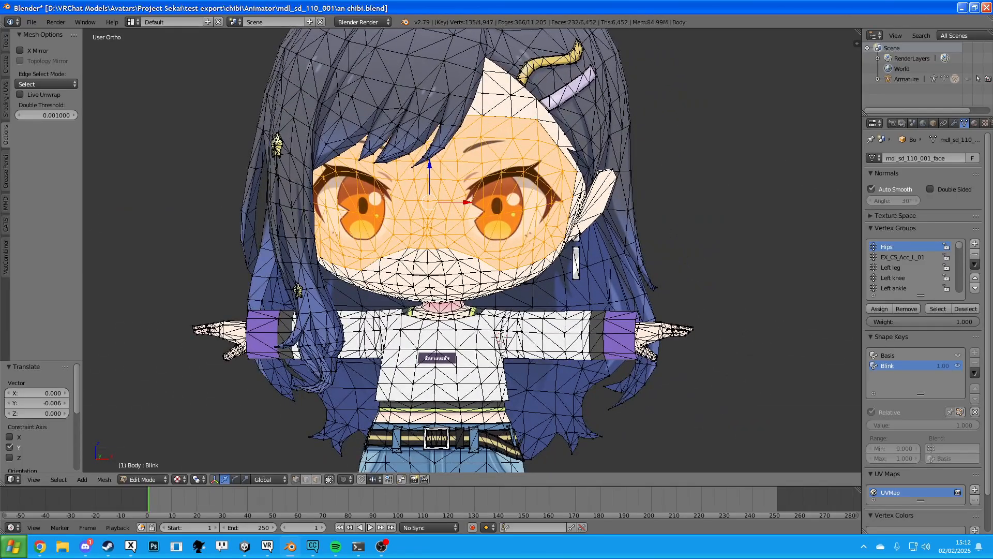
# Split the 3D view in front view into two areas and switch the new area to the UV/Image Editor.
pyautogui.press('KP_1')
pyautogui.keyDown('shift'); pyautogui.moveTo(751, 108); pyautogui.dragTo(625, 111, button='middle'); pyautogui.keyUp('shift')
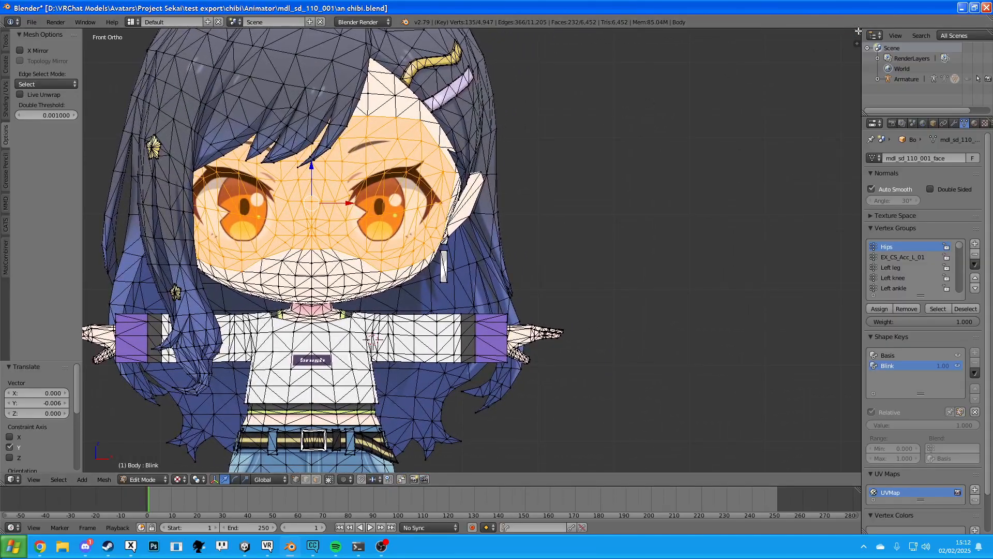
pyautogui.moveTo(858, 31); pyautogui.dragTo(486, 113)
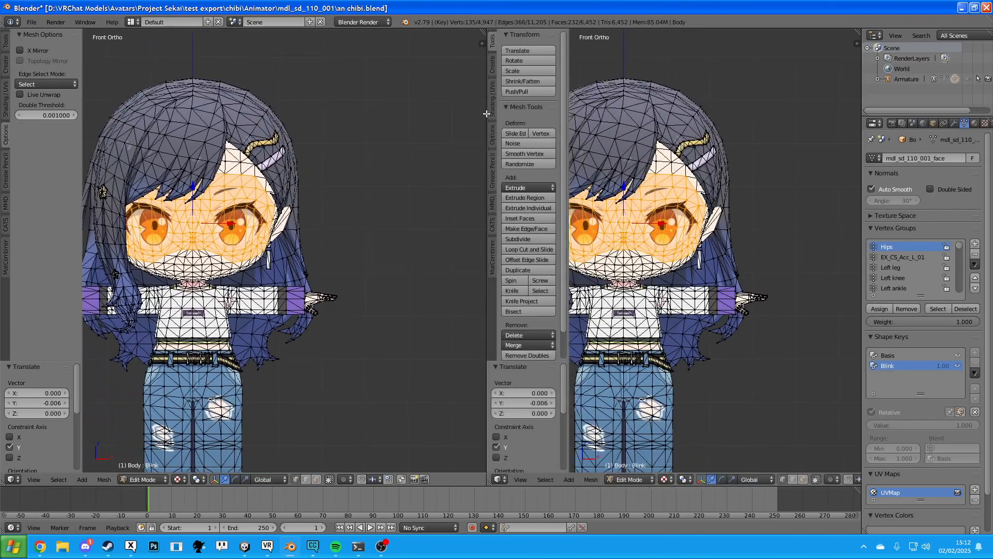
pyautogui.click(499, 480)
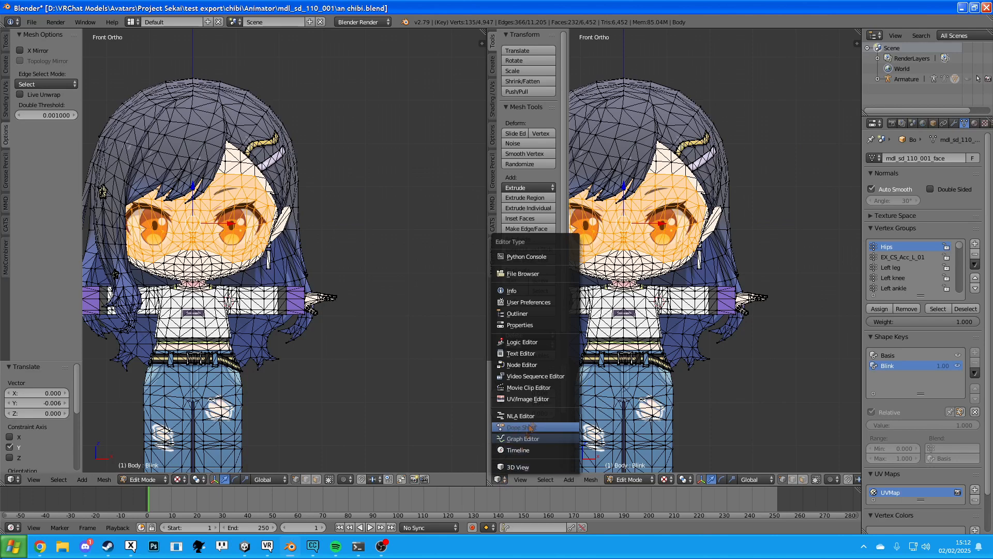
pyautogui.click(536, 399)
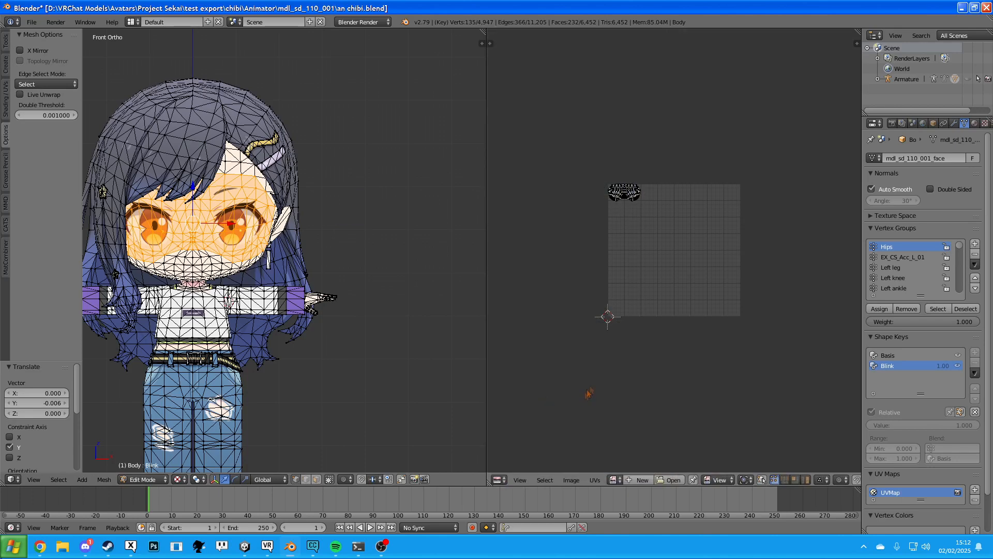
# Display the tex_sd_110_001_eye.png texture behind the face UVs in the UV/Image Editor.
pyautogui.click(615, 480)
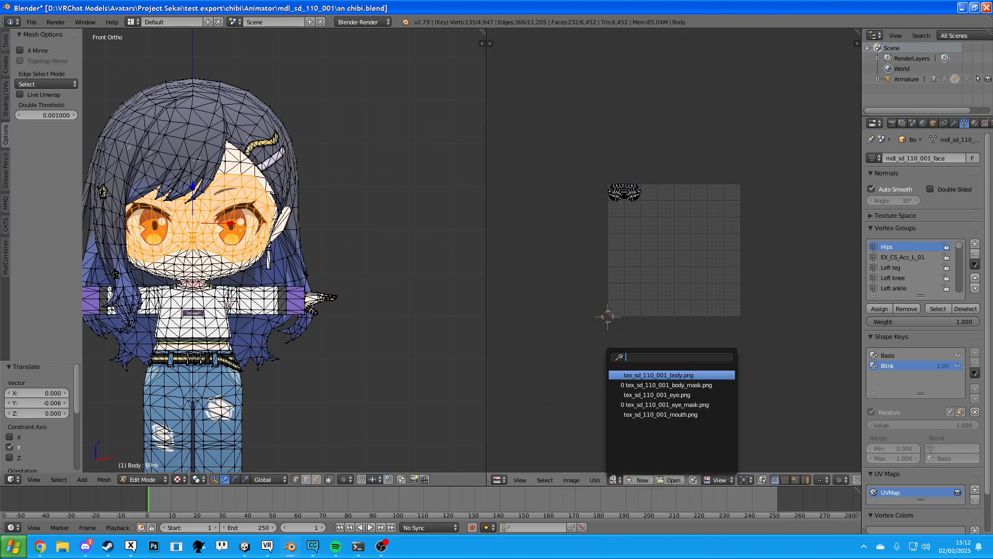
pyautogui.click(657, 396)
pyautogui.scroll(-3, 665, 279)
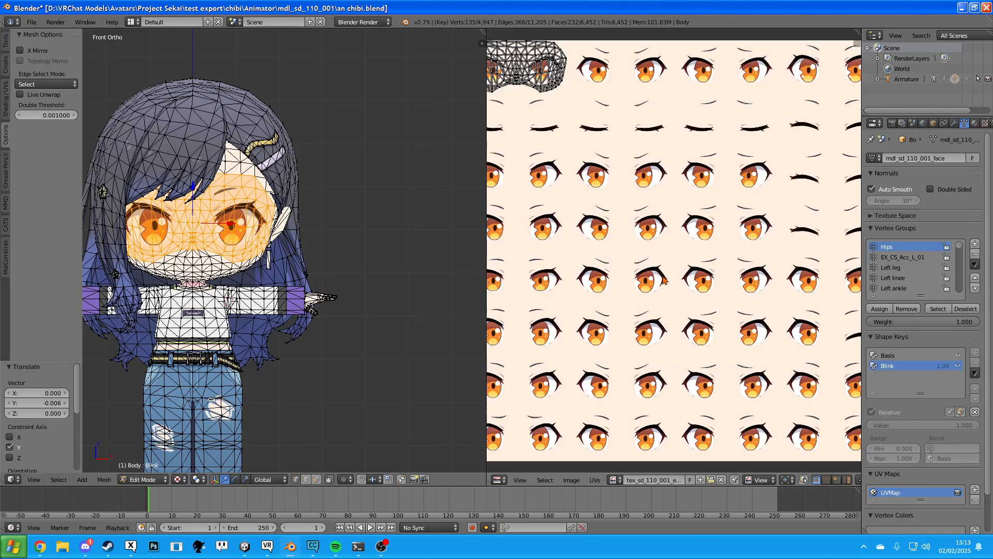
pyautogui.scroll(1, 619, 189)
pyautogui.moveTo(620, 190); pyautogui.dragTo(688, 268, button='middle')
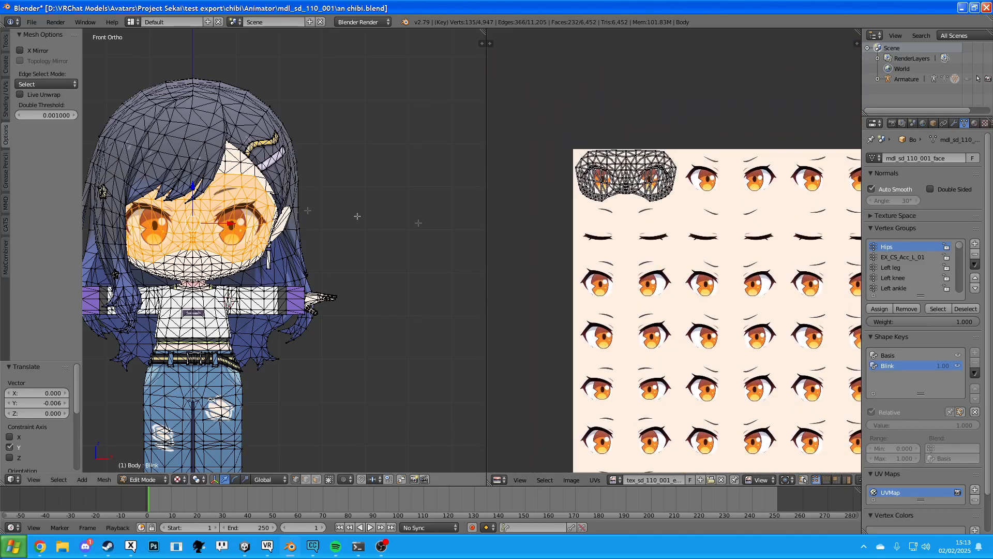
# Select all the duplicated eye faces' UVs and move them about -0.128 along Y onto the closed eyes in the texture.
pyautogui.scroll(2, 205, 198)
pyautogui.keyDown('shift'); pyautogui.moveTo(208, 200); pyautogui.dragTo(339, 231, button='middle'); pyautogui.keyUp('shift')
pyautogui.scroll(1, 314, 233)
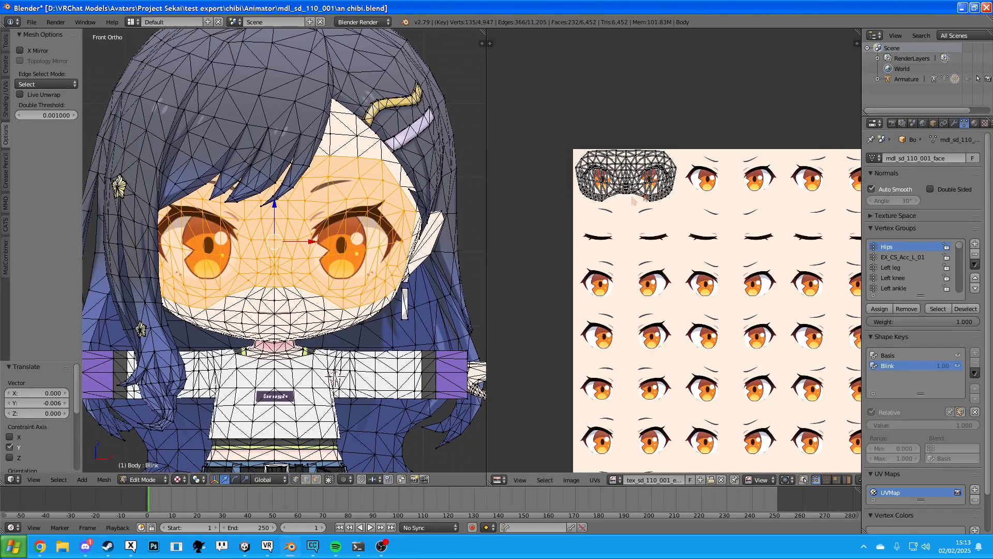
pyautogui.press('a')
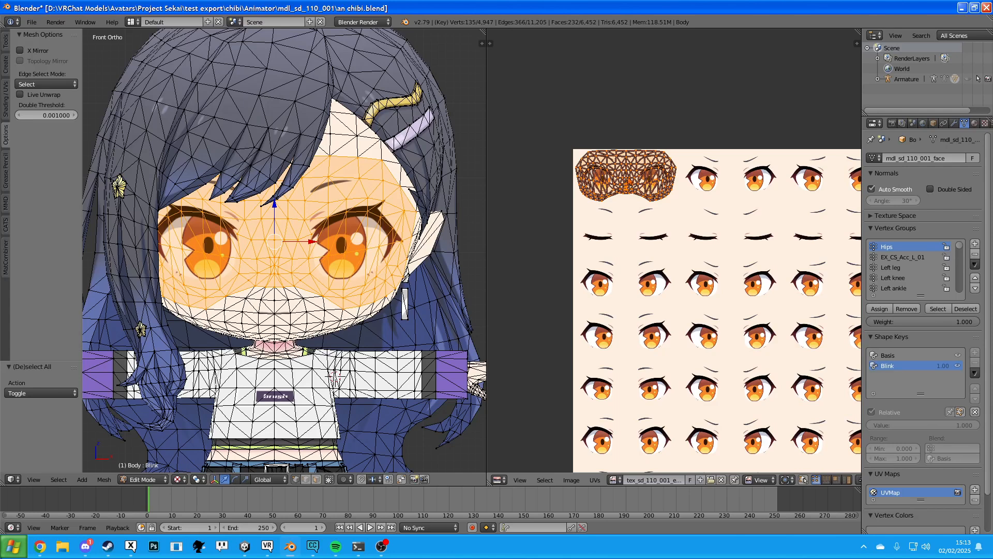
pyautogui.press('g')
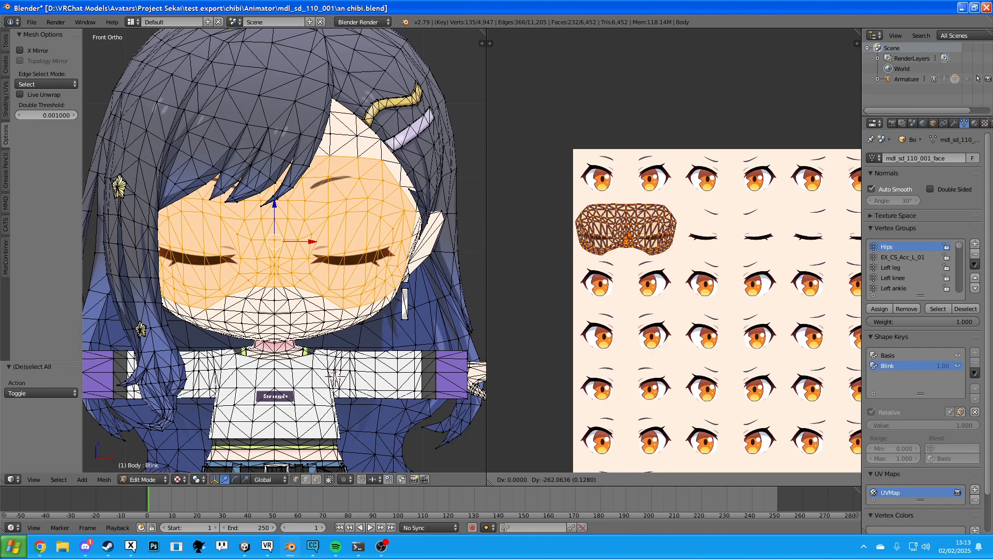
pyautogui.click(627, 233)
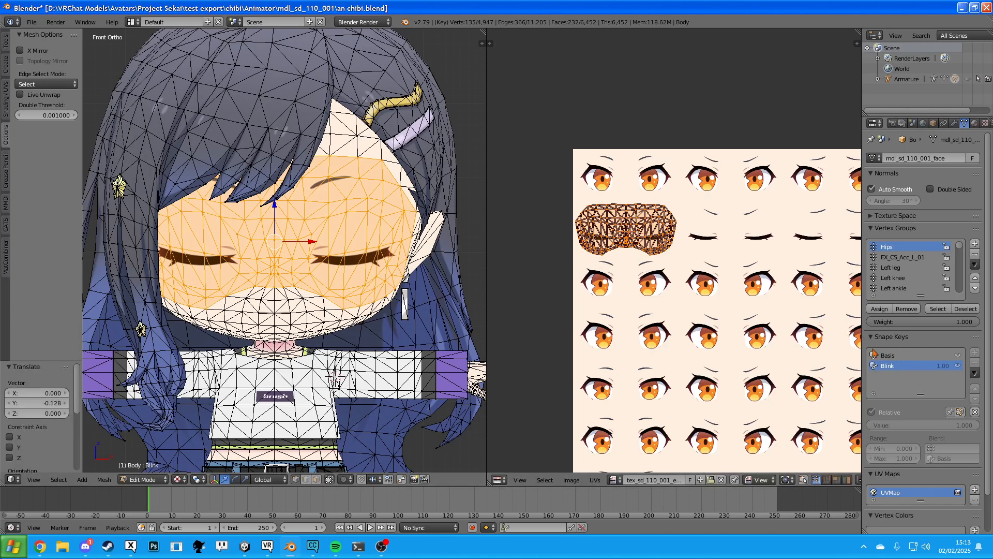
# Alternate between the Basis and Blink shape keys to compare the open and closed eyes on the face.
pyautogui.click(898, 355)
pyautogui.click(899, 366)
pyautogui.click(898, 356)
pyautogui.click(900, 366)
pyautogui.click(901, 357)
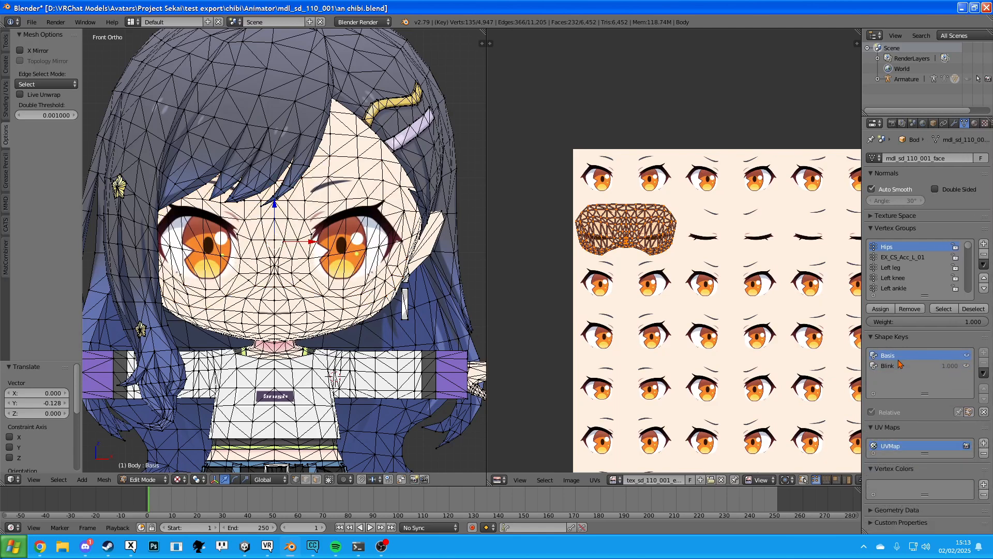
pyautogui.click(898, 366)
pyautogui.click(896, 357)
pyautogui.click(897, 366)
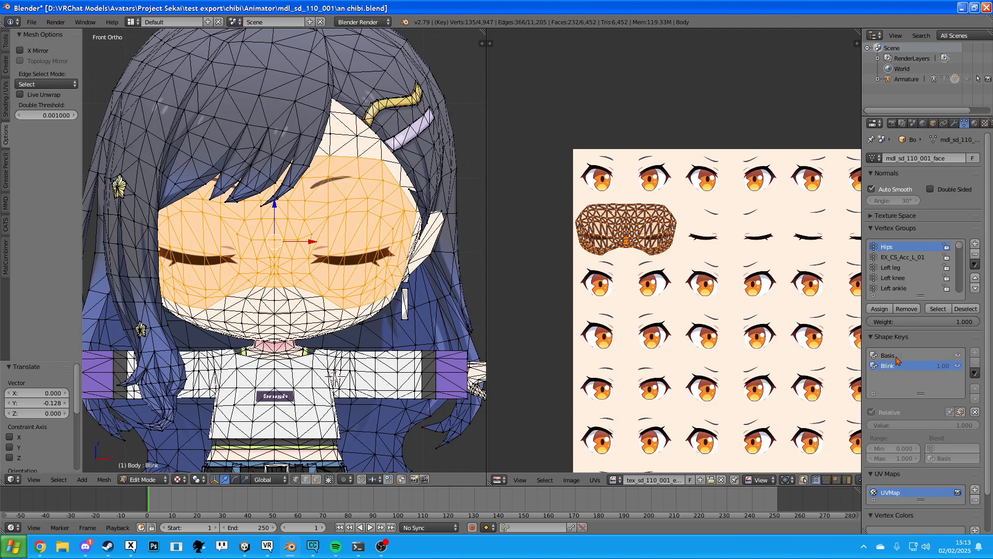
pyautogui.click(897, 356)
pyautogui.click(898, 367)
pyautogui.click(897, 357)
pyautogui.click(898, 367)
pyautogui.click(897, 357)
pyautogui.click(897, 366)
pyautogui.click(897, 357)
pyautogui.click(898, 367)
pyautogui.click(897, 357)
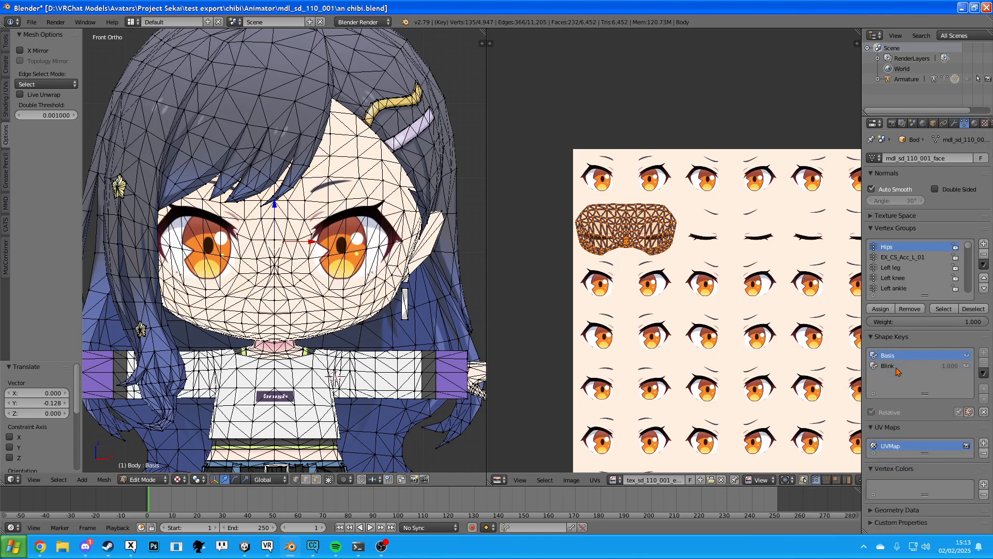
pyautogui.click(898, 366)
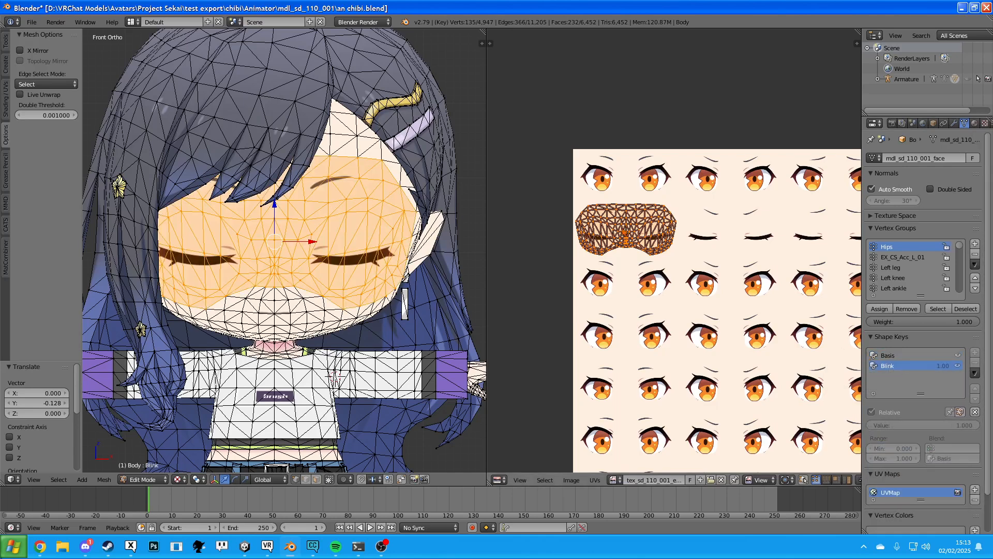
# Nudge the closed-eye UVs up by about 0.0025 and compare Blink with Basis again.
pyautogui.press('g')
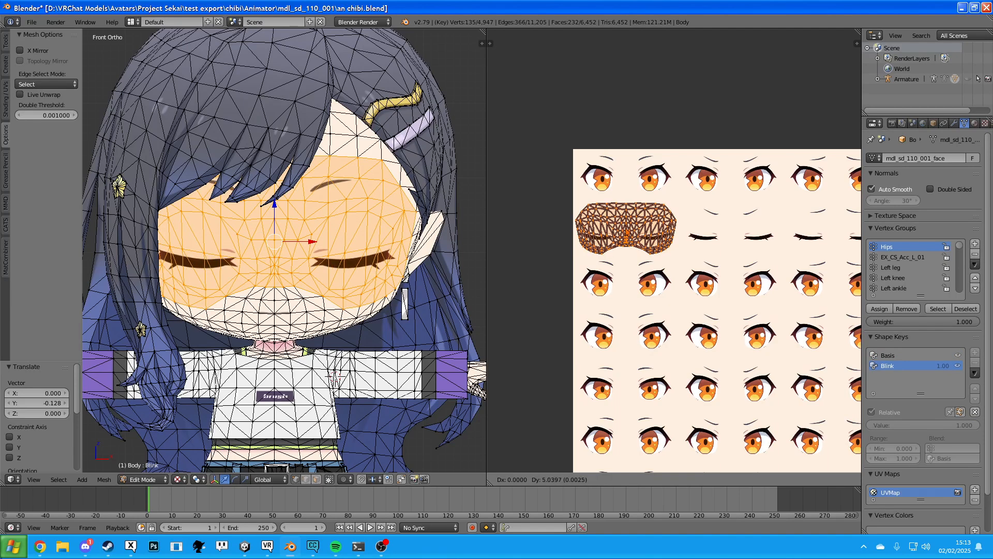
pyautogui.press('Return')
pyautogui.click(888, 356)
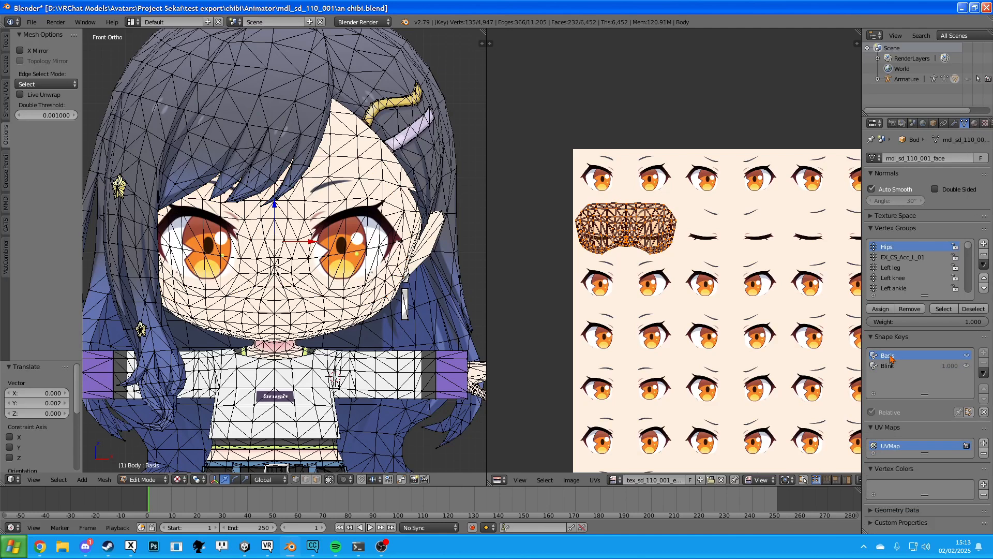
pyautogui.click(894, 365)
pyautogui.click(889, 356)
pyautogui.click(895, 366)
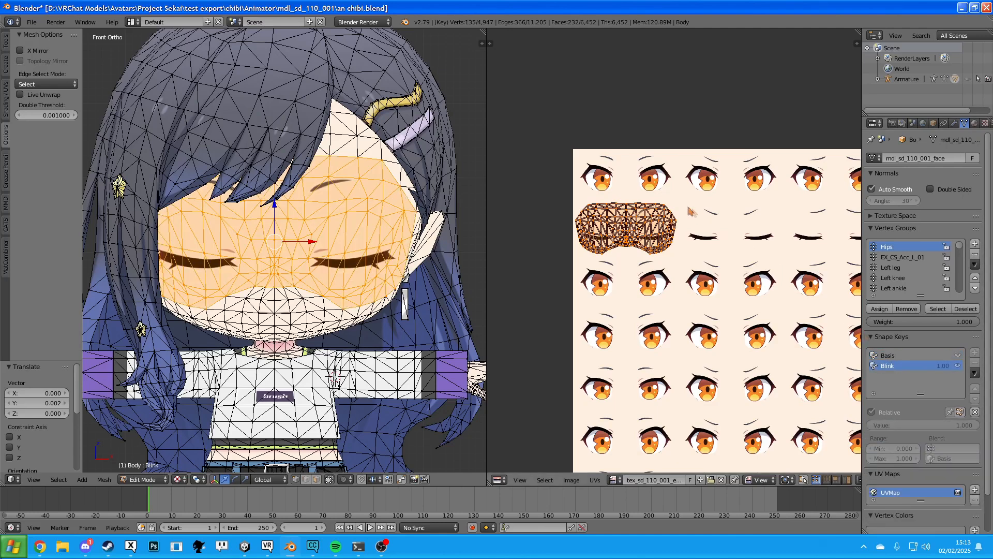
# Nudge the closed-eye UVs down by about 0.0012 and recheck Blink against Basis.
pyautogui.press('g')
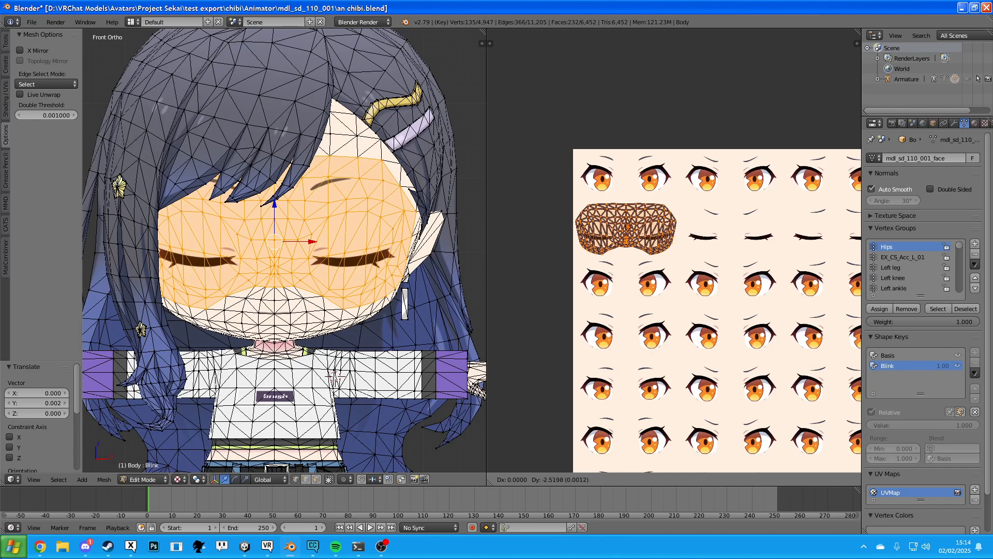
pyautogui.press('Return')
pyautogui.click(892, 355)
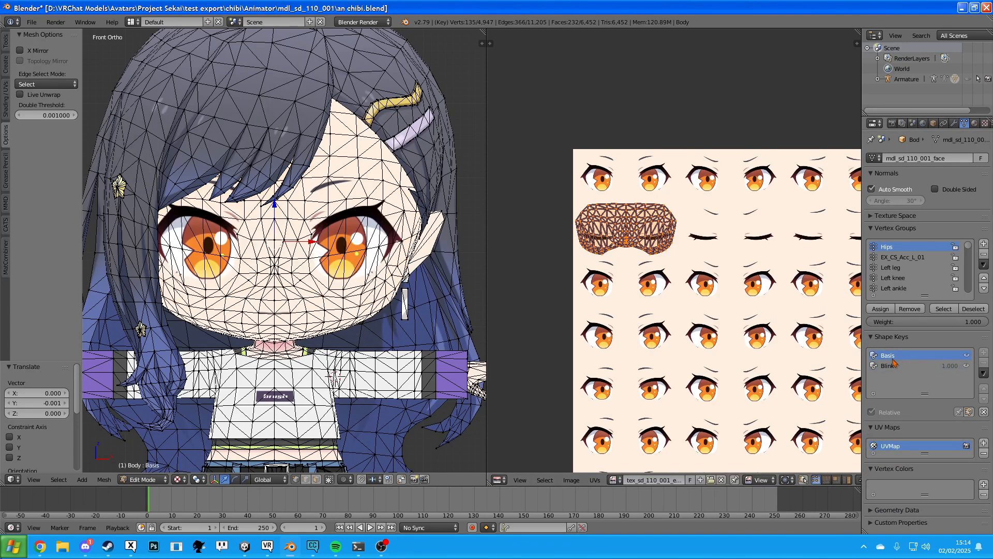
pyautogui.click(894, 364)
pyautogui.click(893, 356)
pyautogui.click(895, 365)
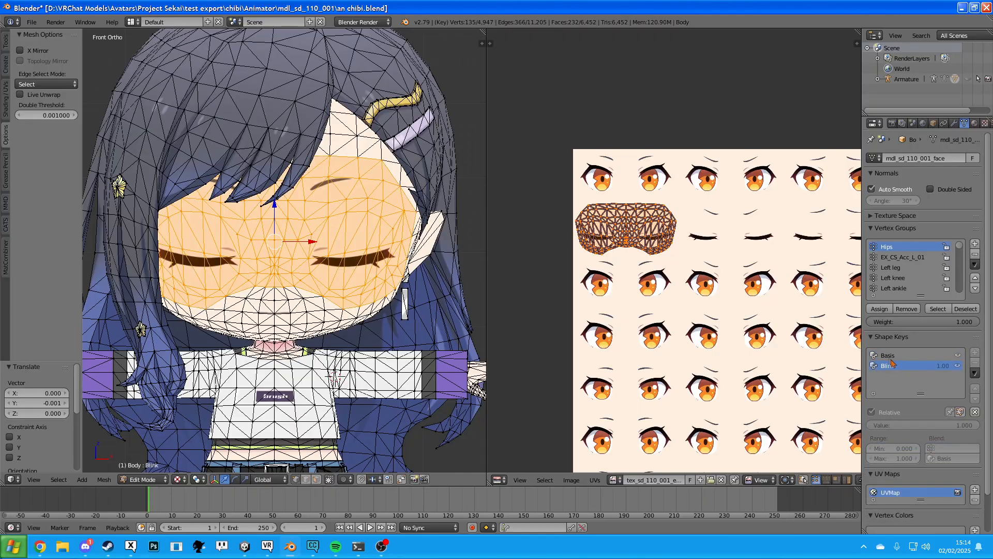
# Deselect the mesh, return to Object Mode, and test the Blink shape key's value, leaving it at 0.000.
pyautogui.moveTo(429, 238); pyautogui.dragTo(397, 232, button='middle')
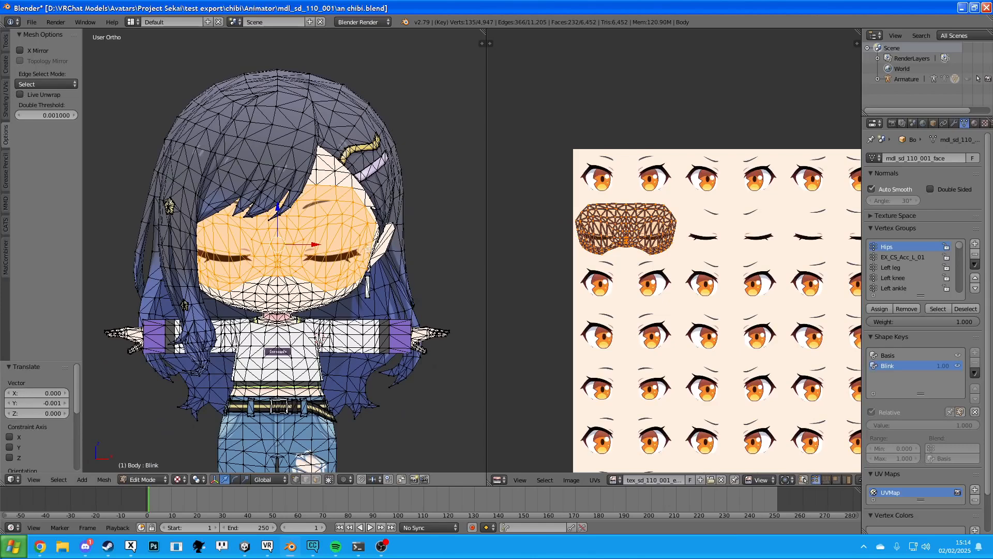
pyautogui.press('a')
pyautogui.moveTo(363, 251); pyautogui.dragTo(336, 253, button='middle')
pyautogui.press('Tab')
pyautogui.moveTo(952, 404); pyautogui.dragTo(872, 400)
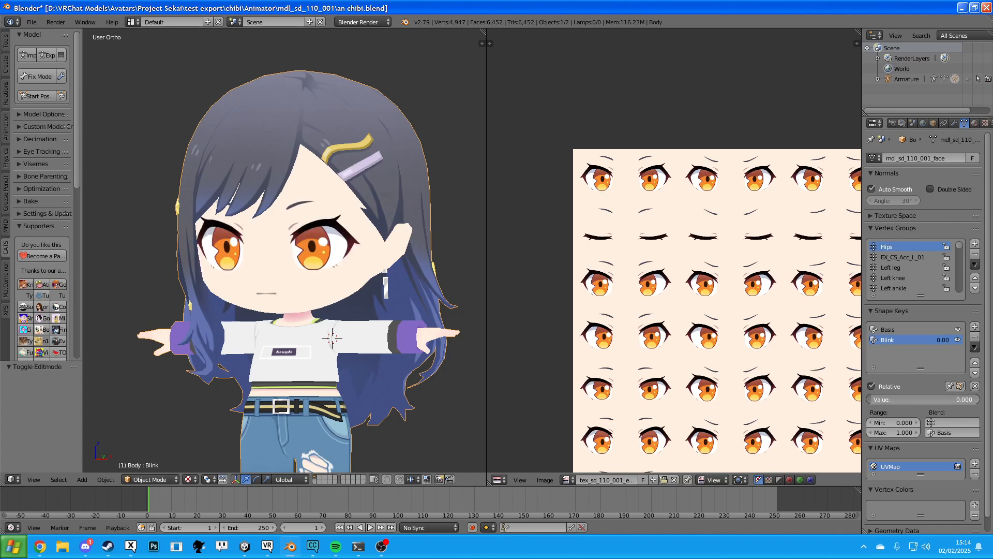
pyautogui.moveTo(377, 264)
pyautogui.mouseDown(button='middle')
pyautogui.moveTo(290, 266)
pyautogui.moveTo(376, 266)
pyautogui.mouseUp(button='middle')
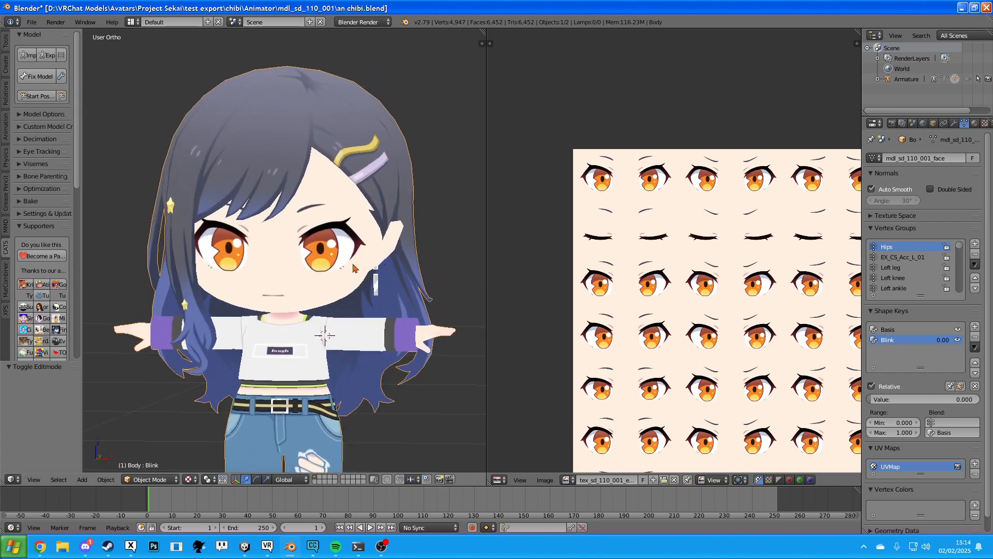
# With the Basis shape key active in Edit Mode, select the faces assigned to the mat_sd_110_001_mouth material.
pyautogui.click(910, 332)
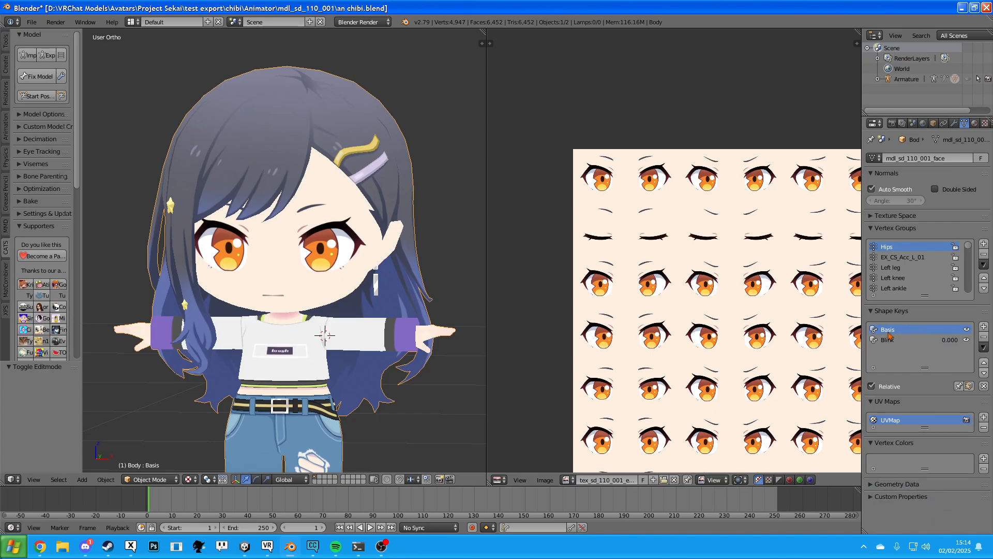
pyautogui.press('Tab')
pyautogui.moveTo(331, 243); pyautogui.dragTo(300, 242, button='middle')
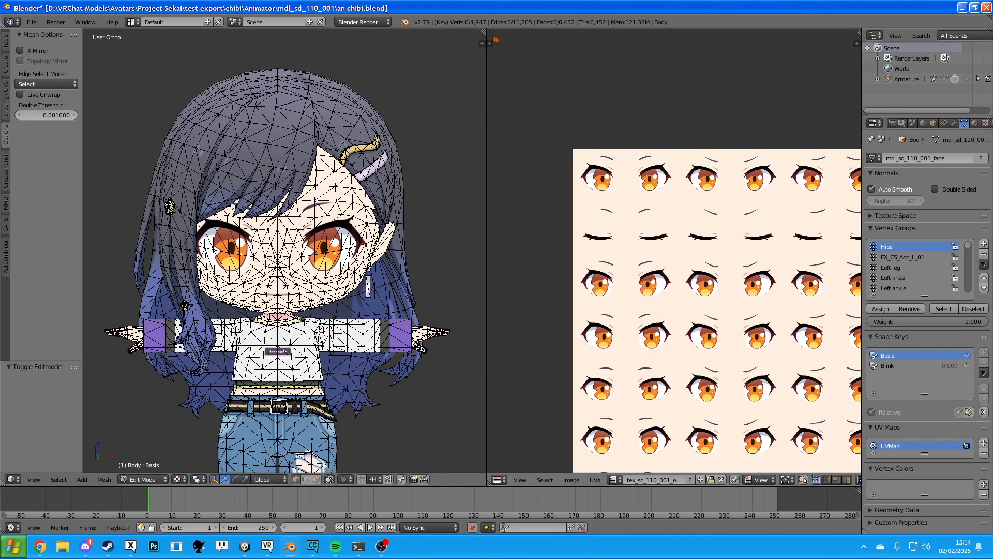
pyautogui.scroll(1, 280, 269)
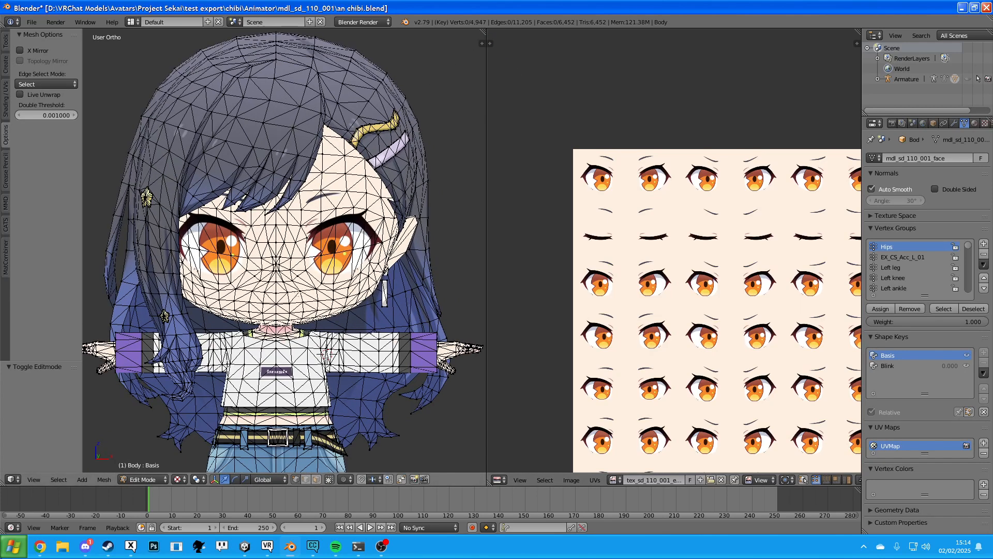
pyautogui.click(975, 123)
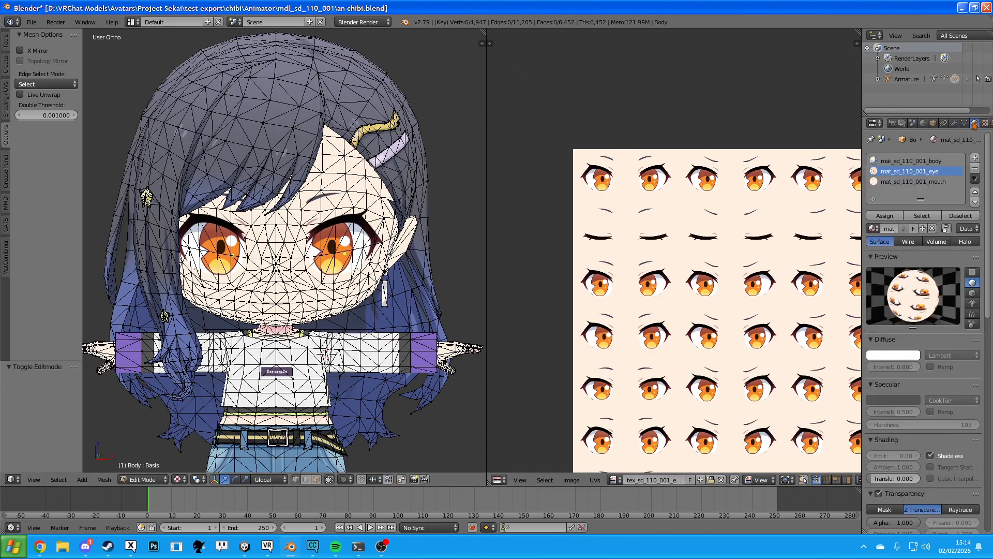
pyautogui.click(930, 183)
pyautogui.click(930, 214)
# Display the tex_sd_110_001_mouth.png texture behind the mouth UVs and examine its mouth shapes.
pyautogui.scroll(1, 729, 379)
pyautogui.moveTo(723, 373); pyautogui.dragTo(597, 293, button='middle')
pyautogui.scroll(4, 633, 324)
pyautogui.moveTo(638, 331); pyautogui.dragTo(628, 224, button='middle')
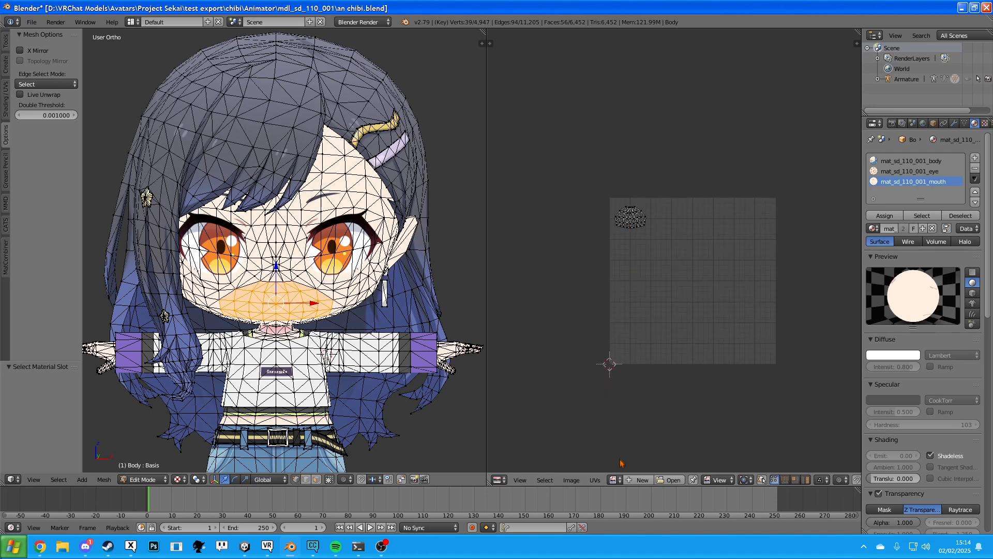
pyautogui.click(613, 480)
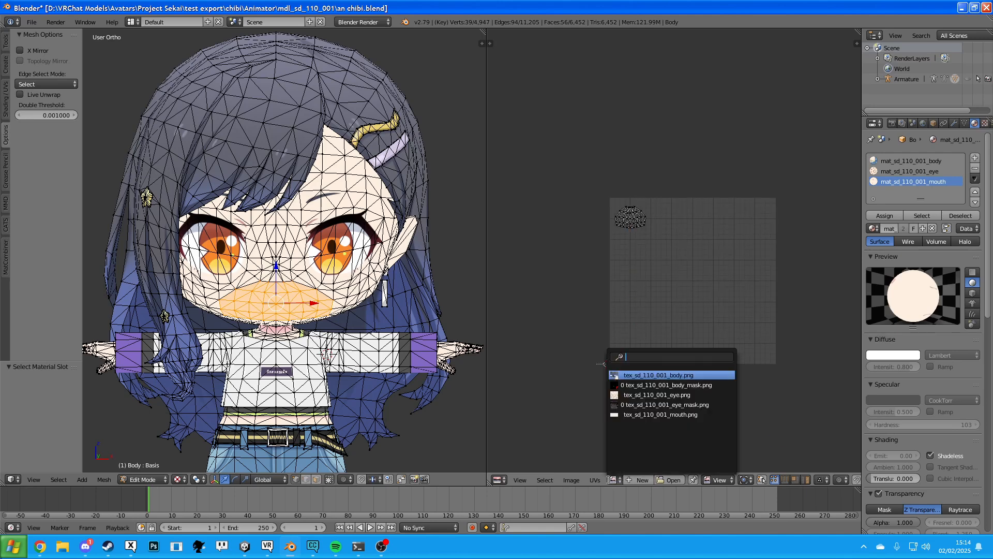
pyautogui.click(643, 417)
pyautogui.scroll(-4, 657, 284)
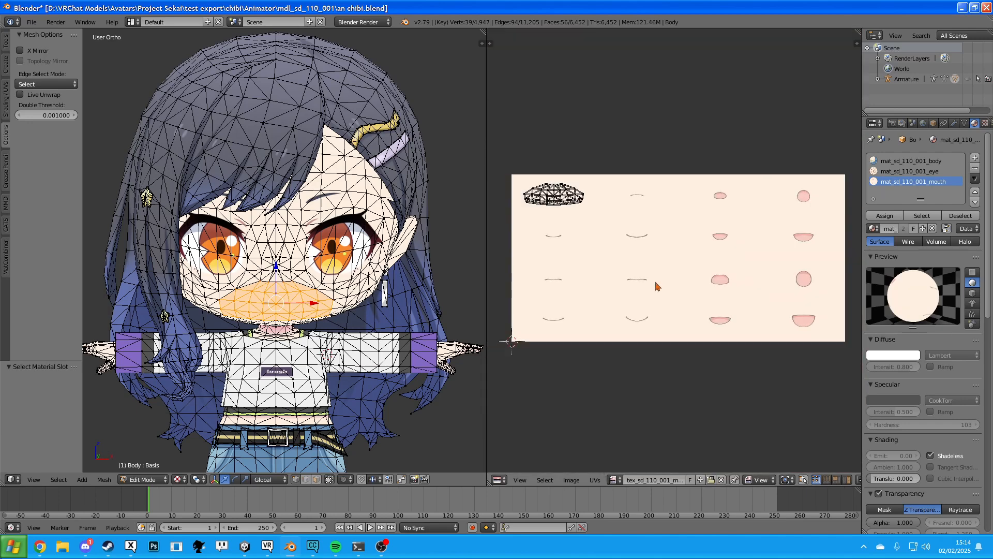
pyautogui.moveTo(648, 285); pyautogui.dragTo(630, 283, button='middle')
pyautogui.scroll(1, 629, 285)
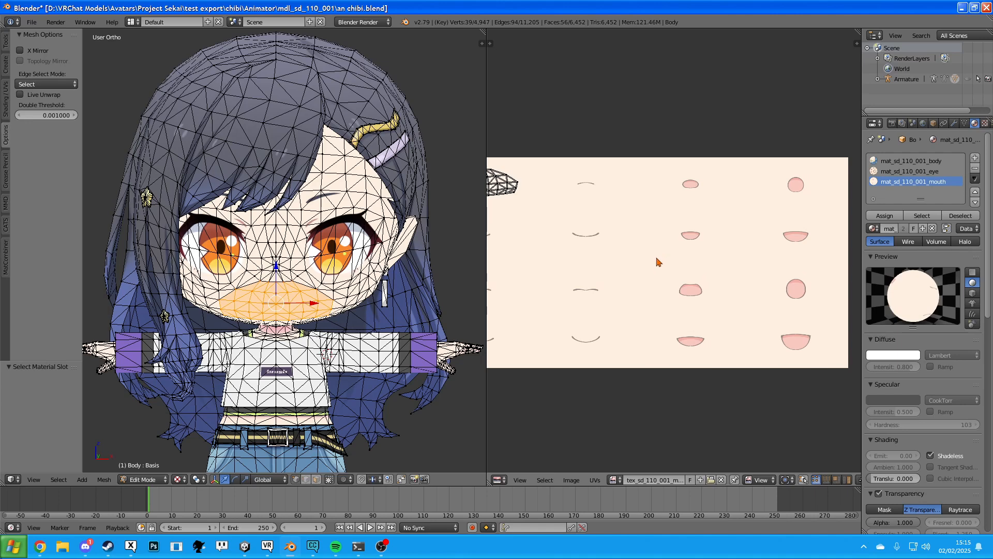
pyautogui.moveTo(625, 260)
pyautogui.mouseDown(button='middle')
pyautogui.moveTo(649, 255)
pyautogui.moveTo(660, 266)
pyautogui.moveTo(614, 253)
pyautogui.mouseUp(button='middle')
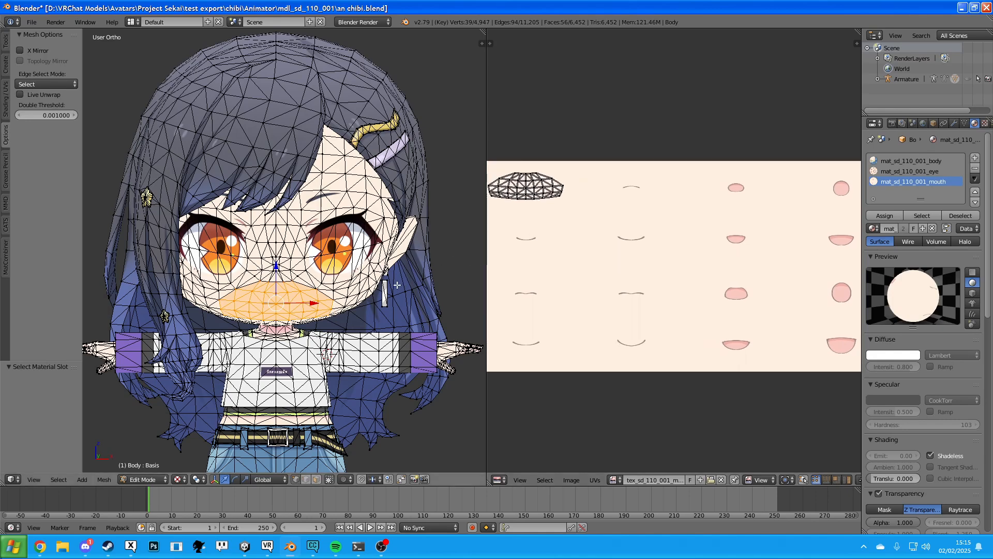
# Duplicate the mouth faces in right view, offset them about -0.002 along Y and -0.0006 along Z, and return to front view.
pyautogui.press('KP_3')
pyautogui.scroll(3, 397, 285)
pyautogui.keyDown('shift'); pyautogui.moveTo(388, 283); pyautogui.dragTo(451, 276, button='middle'); pyautogui.keyUp('shift')
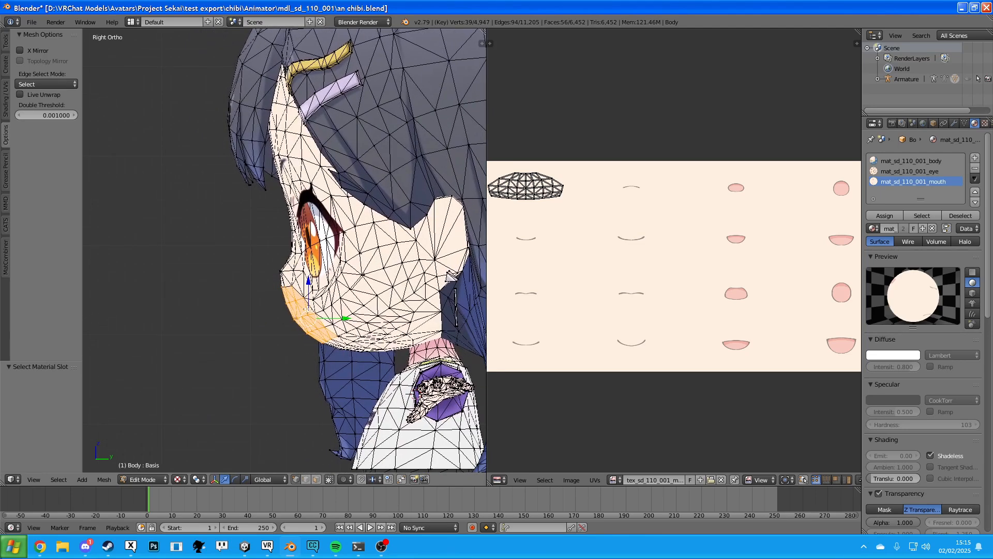
pyautogui.hotkey('shift', 'd')
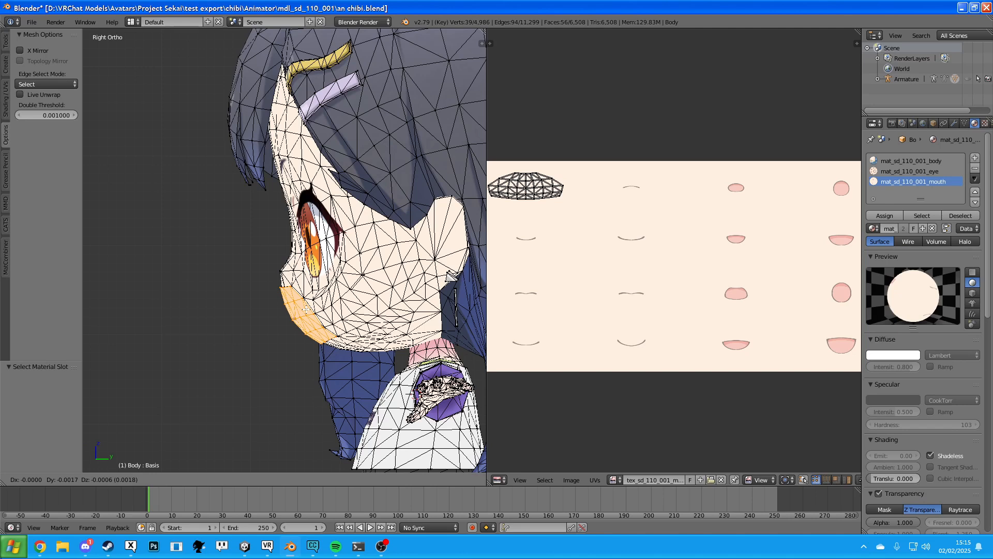
pyautogui.click(306, 309)
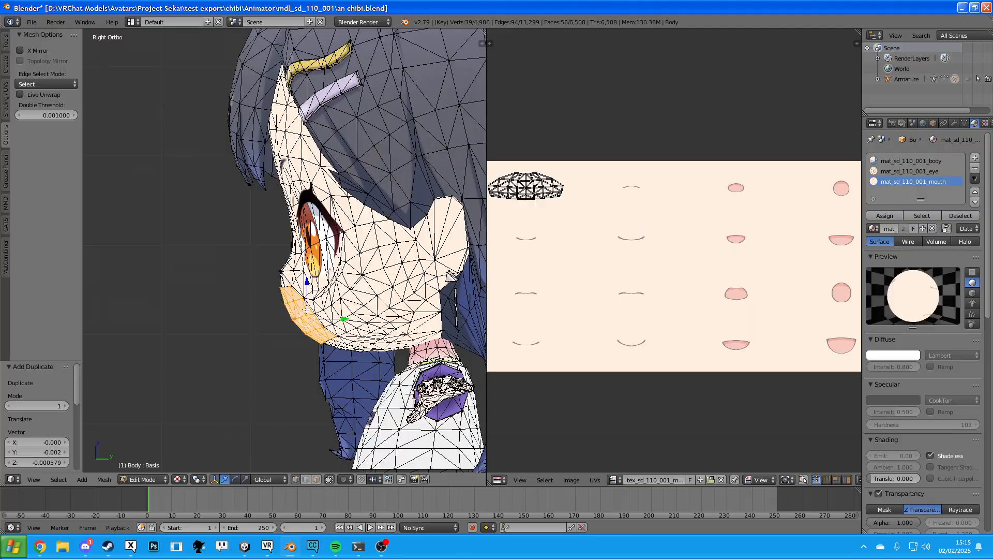
pyautogui.moveTo(264, 329); pyautogui.dragTo(396, 334, button='middle')
pyautogui.press('KP_1')
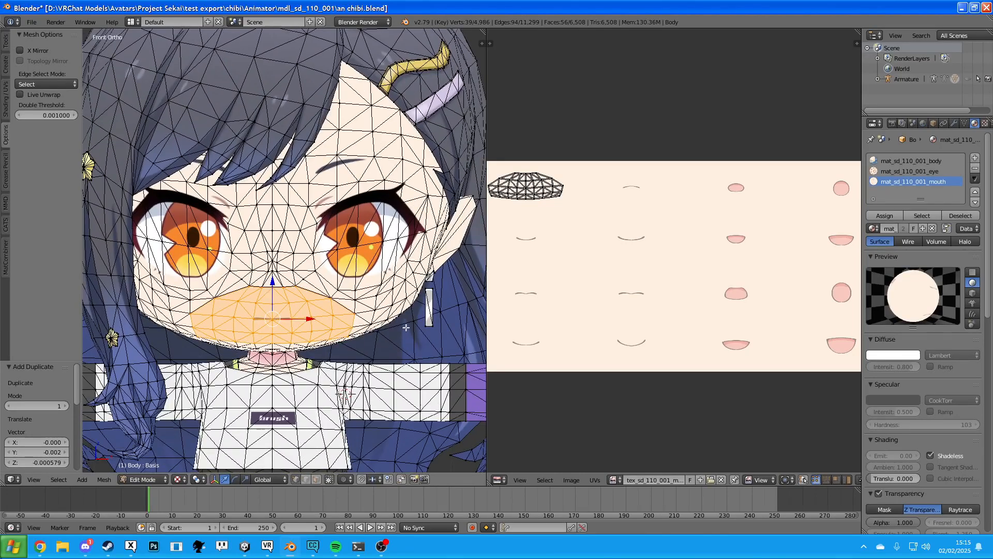
# Move the duplicated mouth faces' UVs onto the open smiling mouth in the texture's second row, last column.
pyautogui.moveTo(561, 213); pyautogui.dragTo(598, 221, button='middle')
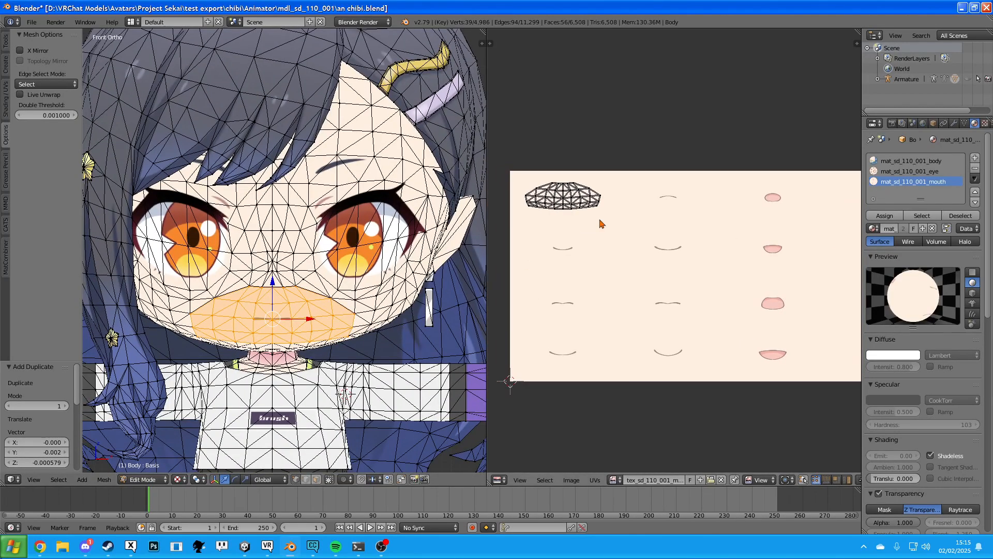
pyautogui.press('b')
pyautogui.moveTo(607, 218); pyautogui.dragTo(522, 178)
pyautogui.moveTo(612, 232); pyautogui.dragTo(527, 230, button='middle')
pyautogui.scroll(-1, 601, 236)
pyautogui.scroll(1, 619, 237)
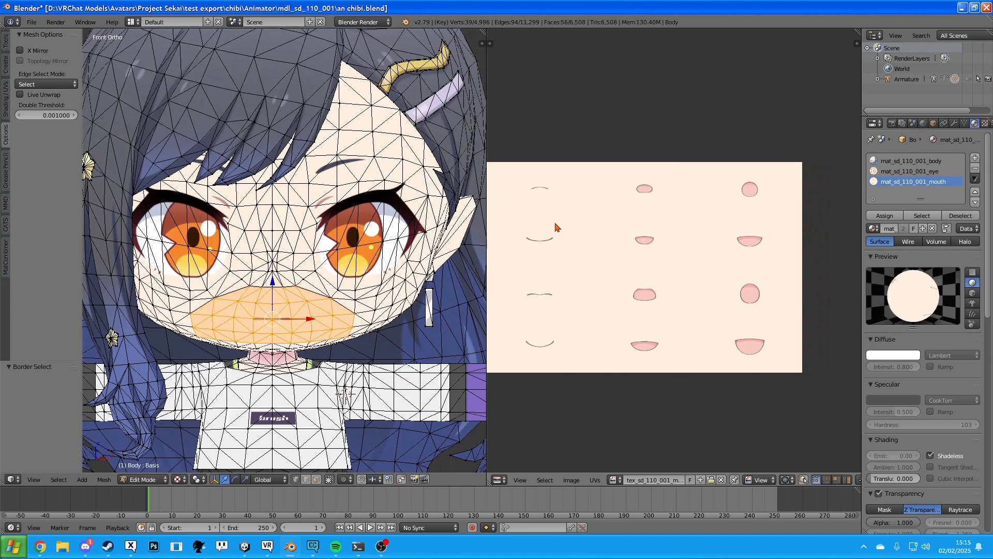
pyautogui.press('g')
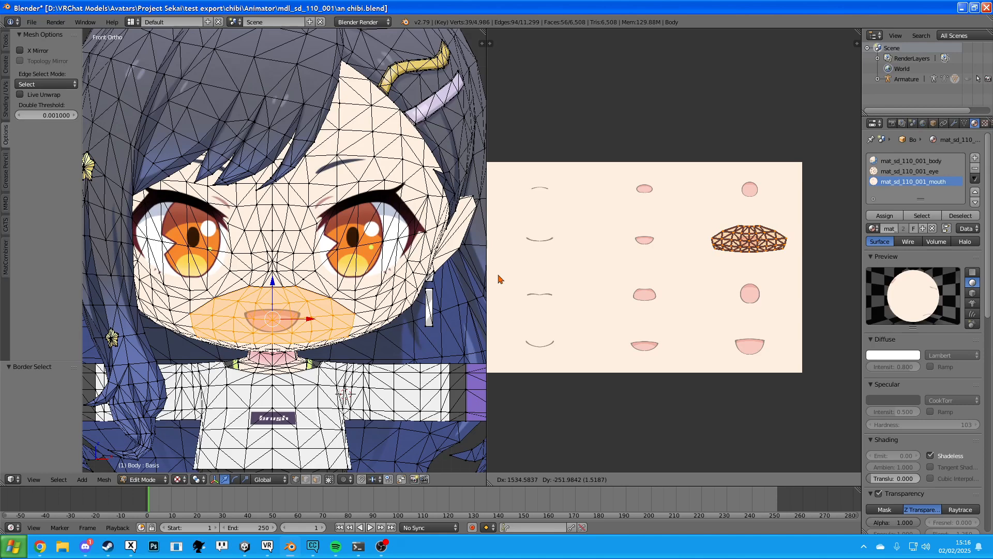
pyautogui.click(500, 280)
# Return to Object Mode and add a shape key named A to the face mesh.
pyautogui.moveTo(391, 288); pyautogui.dragTo(382, 287, button='middle')
pyautogui.moveTo(352, 392); pyautogui.dragTo(318, 393, button='middle')
pyautogui.press('Tab')
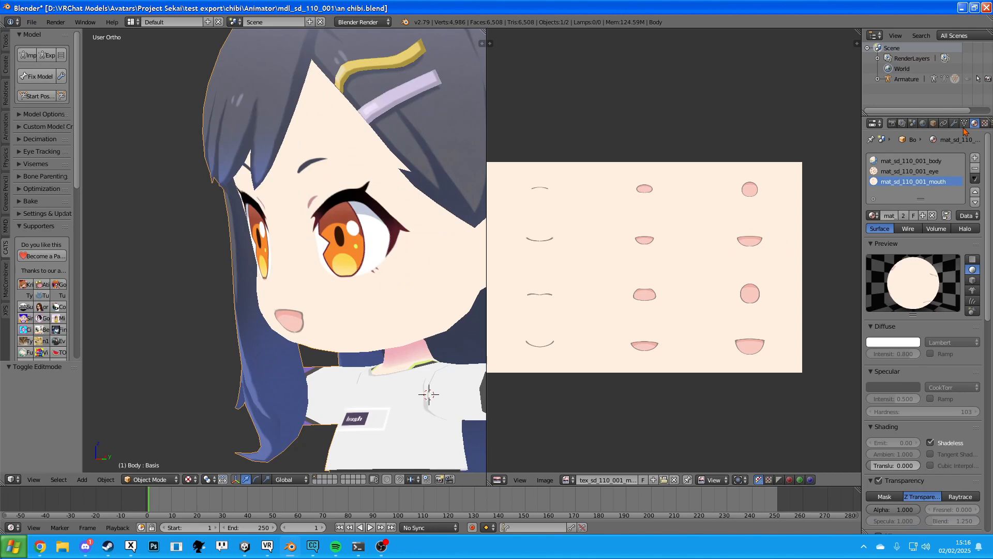
pyautogui.click(964, 123)
pyautogui.click(983, 326)
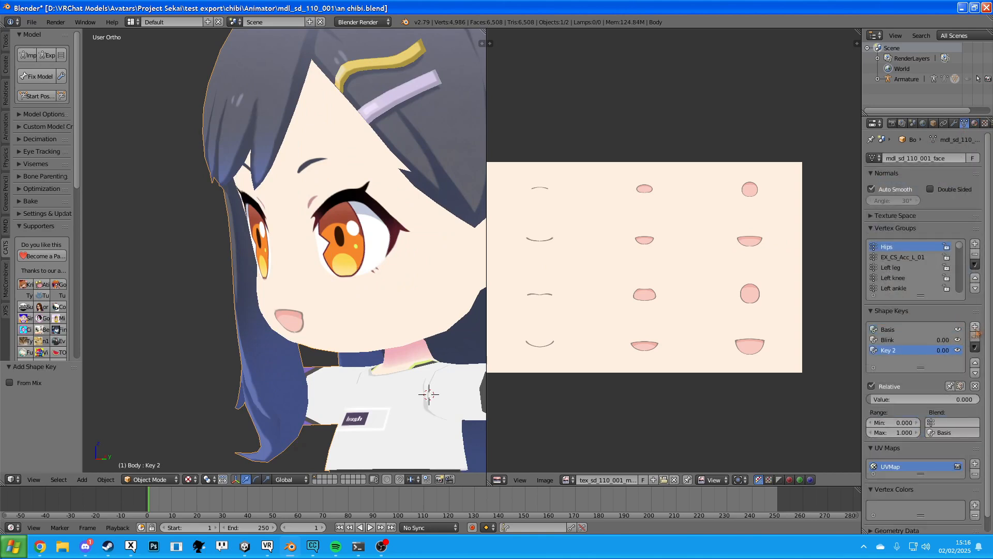
pyautogui.doubleClick(906, 352)
pyautogui.write('A')
pyautogui.press('Return')
pyautogui.moveTo(890, 400)
pyautogui.mouseDown()
pyautogui.moveTo(929, 400)
pyautogui.moveTo(879, 399)
pyautogui.mouseUp()
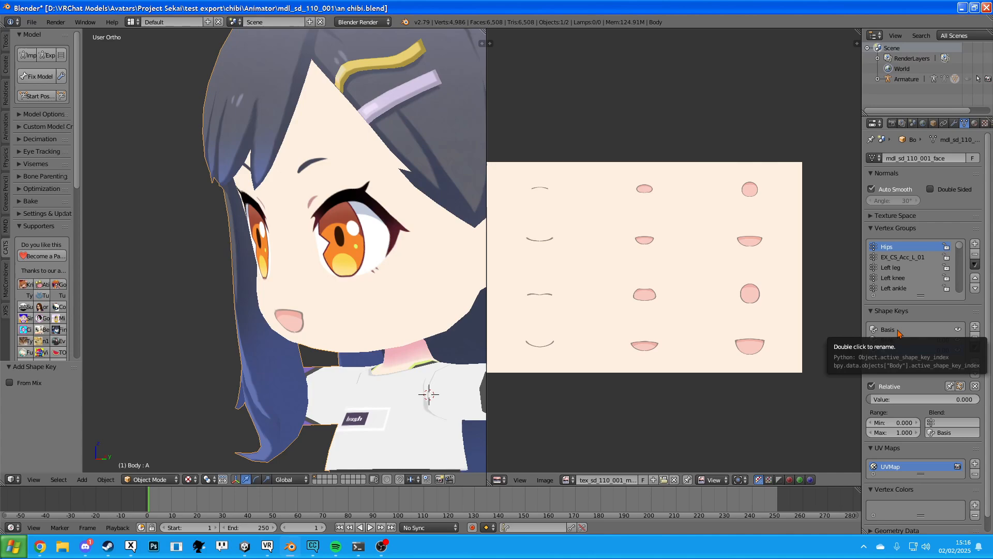
# With the Basis shape key active in Edit Mode, move the open-mouth faces back along Y inside the head and raise them about 0.001 along Z.
pyautogui.click(899, 333)
pyautogui.press('Tab')
pyautogui.moveTo(326, 303); pyautogui.dragTo(299, 309, button='middle')
pyautogui.press('g')
pyautogui.press('y')
pyautogui.press('Return')
pyautogui.press('g')
pyautogui.press('z')
pyautogui.press('Return')
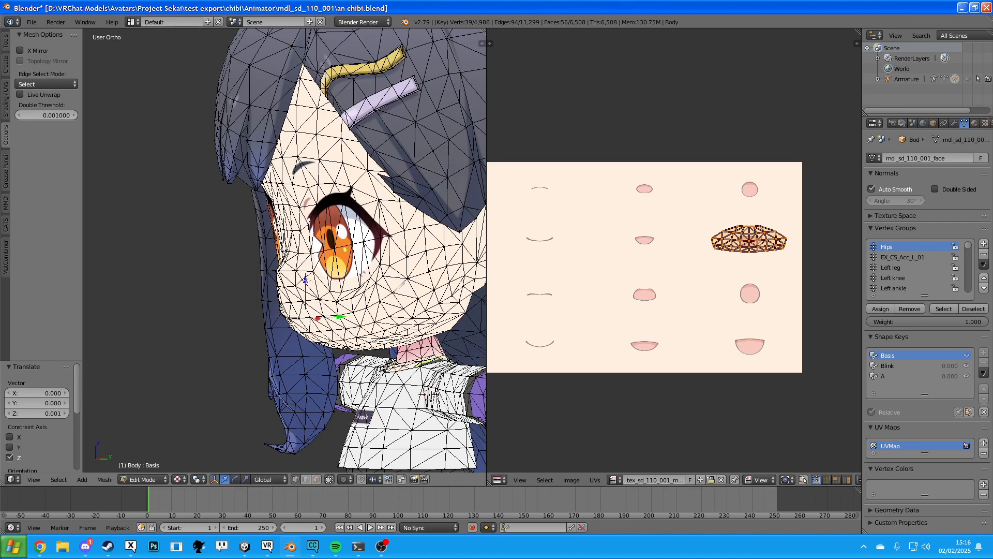
pyautogui.press('g')
pyautogui.press('y')
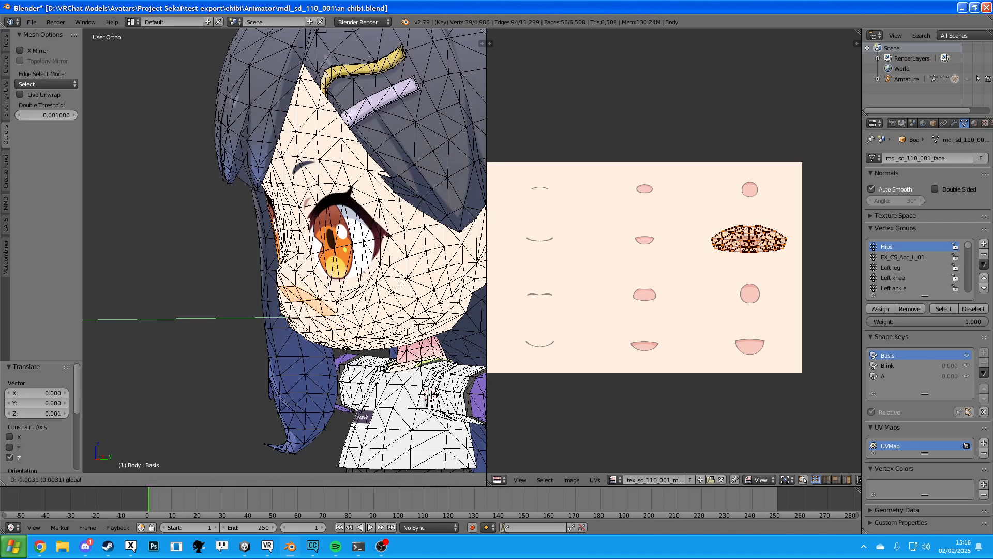
pyautogui.click(339, 316)
pyautogui.moveTo(338, 316); pyautogui.dragTo(362, 317, button='middle')
pyautogui.press('Tab')
# Set the A shape key's value to 1.000 and, in Edit Mode, move its open-mouth faces about -0.003 along Y in front of the face.
pyautogui.click(902, 350)
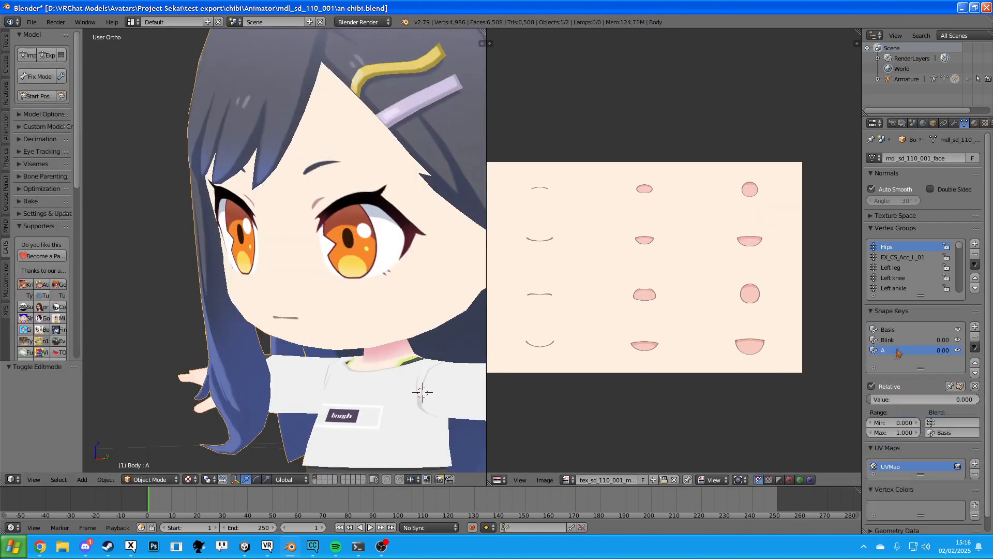
pyautogui.moveTo(880, 400)
pyautogui.mouseDown()
pyautogui.moveTo(989, 399)
pyautogui.moveTo(872, 399)
pyautogui.mouseUp()
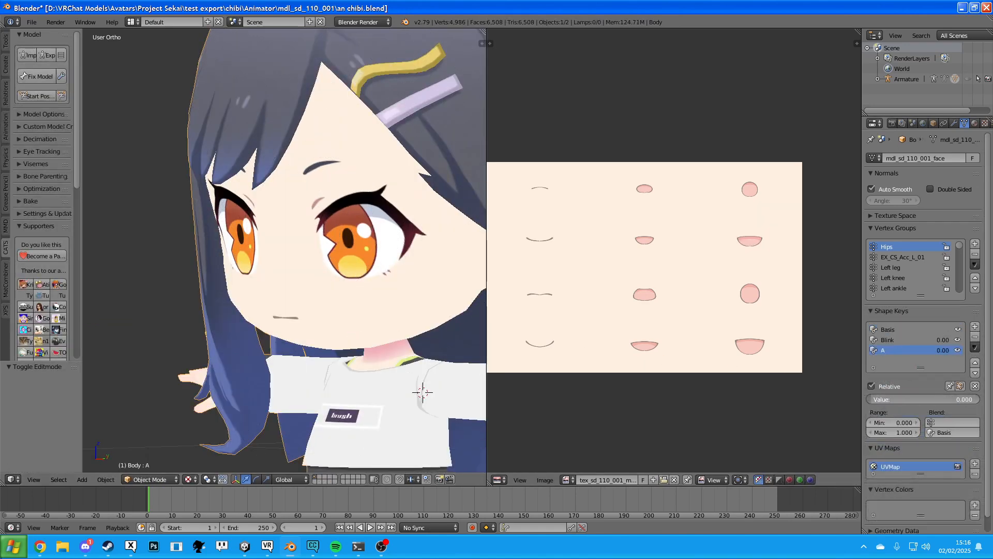
pyautogui.press('Tab')
pyautogui.moveTo(442, 349); pyautogui.dragTo(446, 329, button='middle')
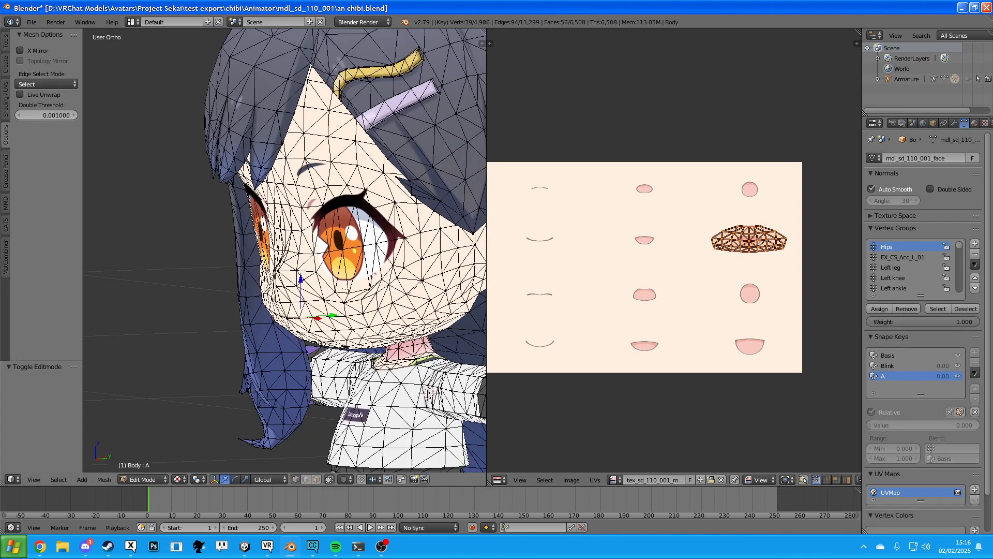
pyautogui.moveTo(881, 425); pyautogui.dragTo(979, 426)
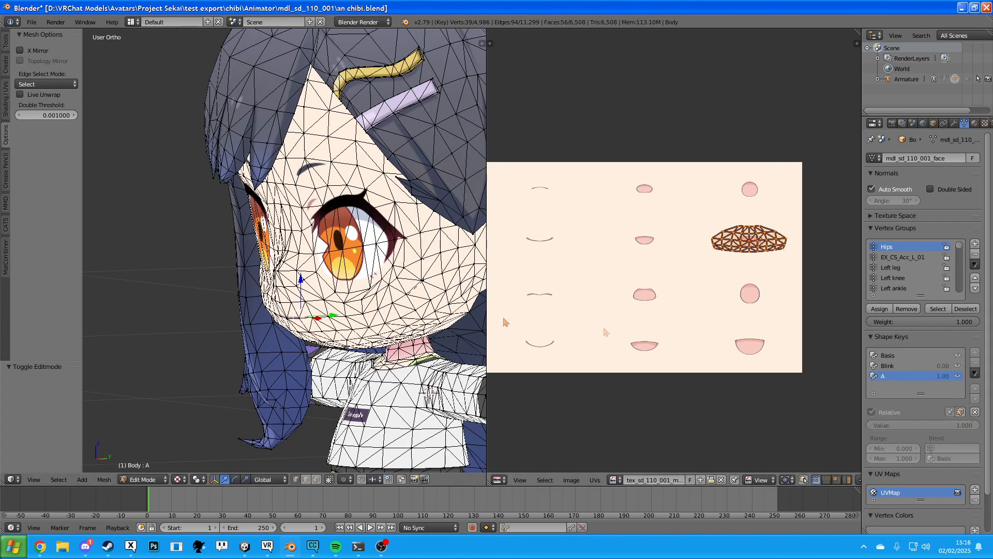
pyautogui.moveTo(333, 314); pyautogui.dragTo(333, 316)
pyautogui.moveTo(357, 317); pyautogui.dragTo(440, 317, button='middle')
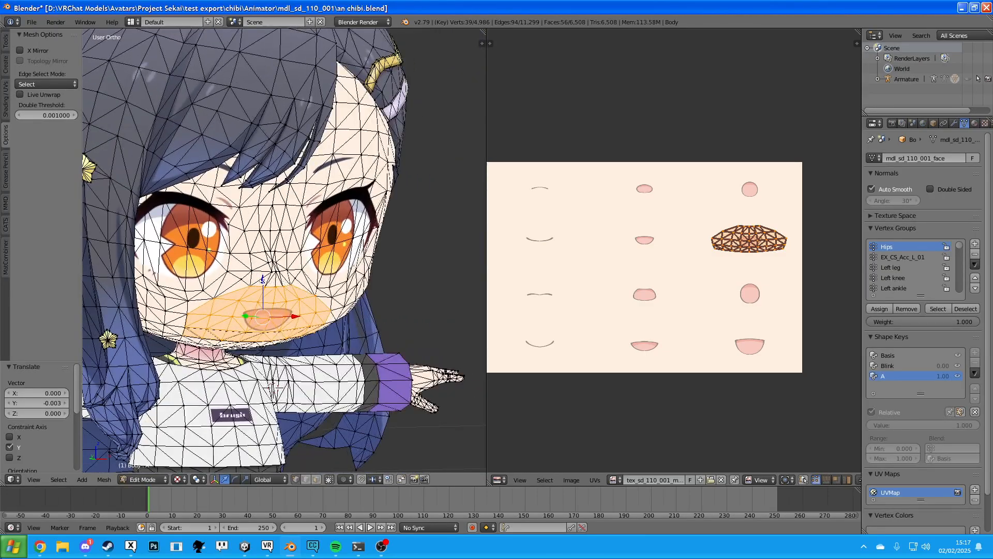
# Fine-tune the height of the A mouth faces, return to Object Mode, and set the A shape key's value to 0.000.
pyautogui.press('g')
pyautogui.moveTo(264, 281); pyautogui.dragTo(264, 283)
pyautogui.moveTo(380, 309); pyautogui.dragTo(339, 310, button='middle')
pyautogui.press('Tab')
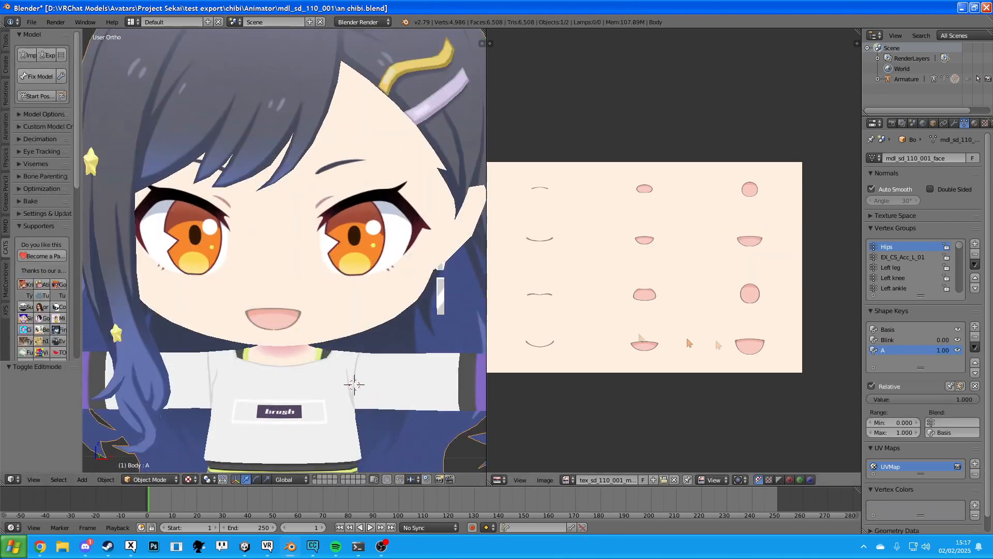
pyautogui.moveTo(969, 399); pyautogui.dragTo(868, 399)
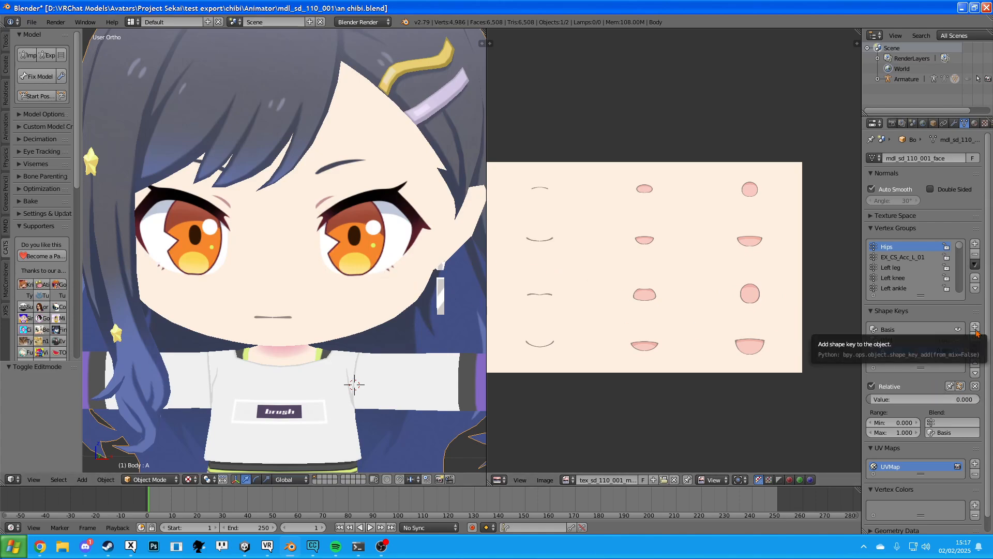
# In the Basis shape key, duplicate the hidden open-mouth faces in right view, offset about -0.002 along Y and -0.0006 along Z.
pyautogui.press('Tab')
pyautogui.moveTo(354, 306); pyautogui.dragTo(267, 304, button='middle')
pyautogui.click(887, 355)
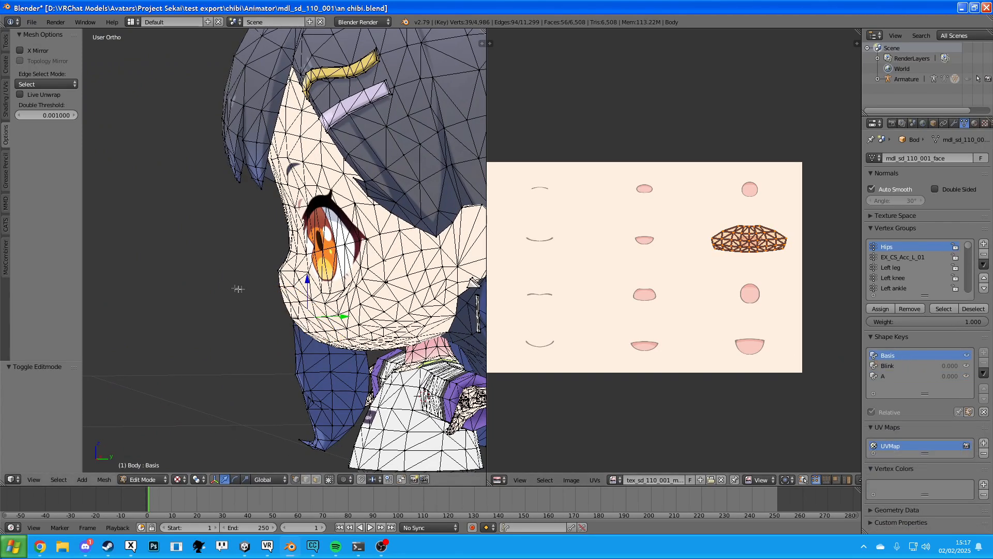
pyautogui.press('KP_3')
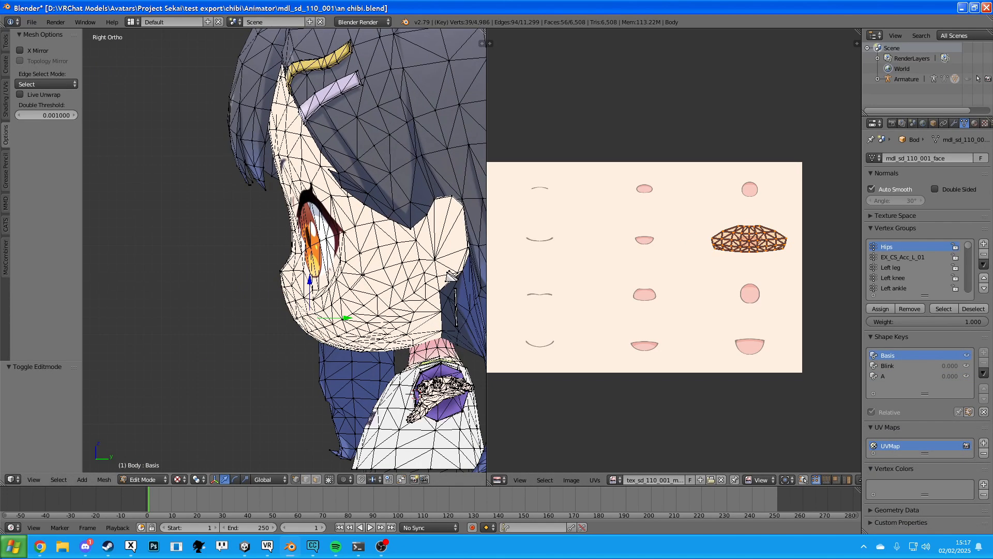
pyautogui.hotkey('shift', 'd')
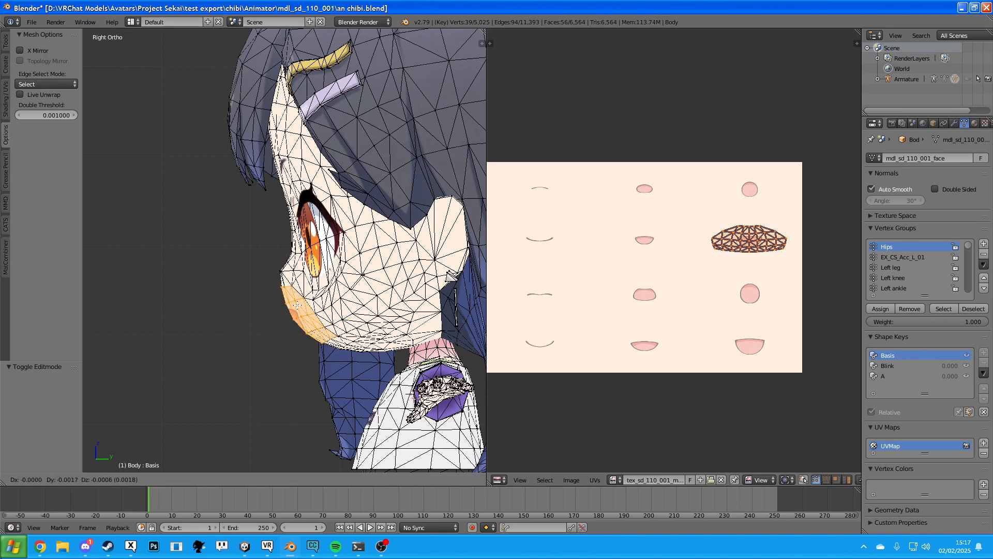
pyautogui.click(296, 306)
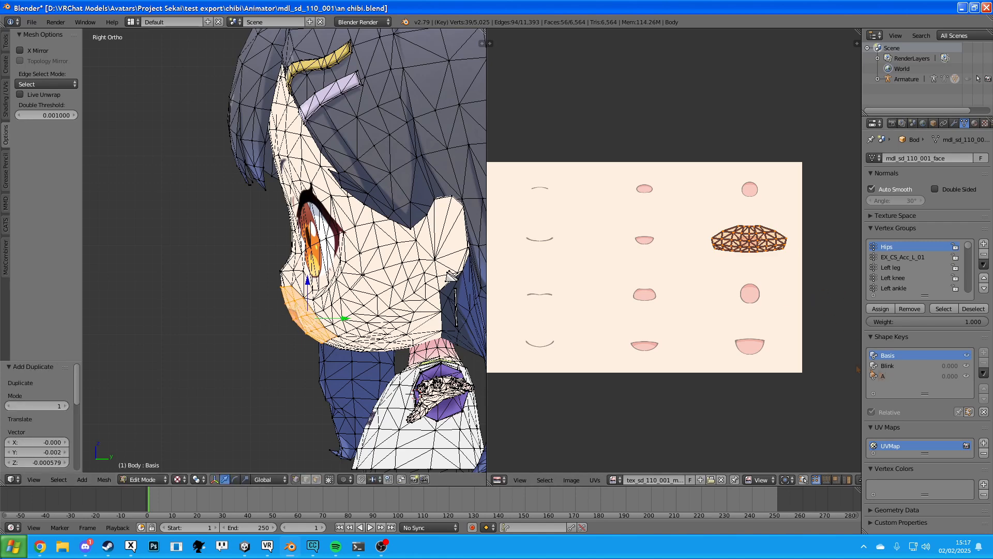
# Return to Object Mode and add a shape key named O.
pyautogui.press('Tab')
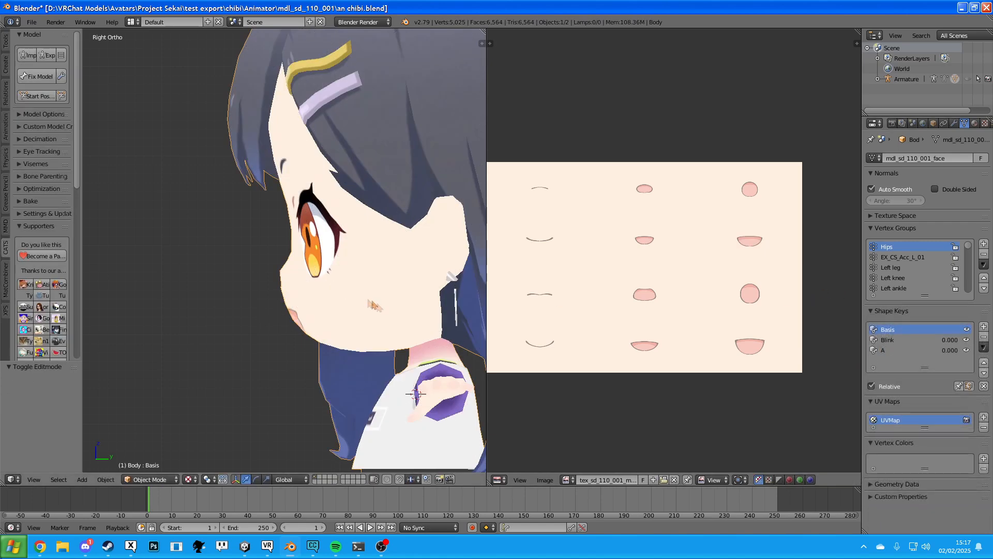
pyautogui.click(984, 327)
pyautogui.doubleClick(887, 360)
pyautogui.write('O')
pyautogui.press('Return')
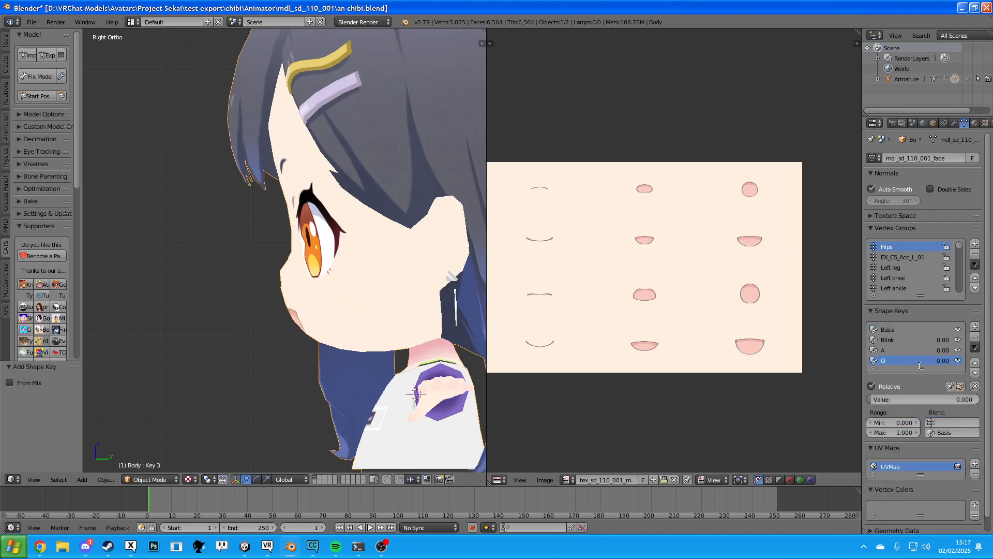
# In Edit Mode, move the new duplicate's UVs onto the round mouth in the texture's third row, last column, and fine-tune the alignment.
pyautogui.press('Tab')
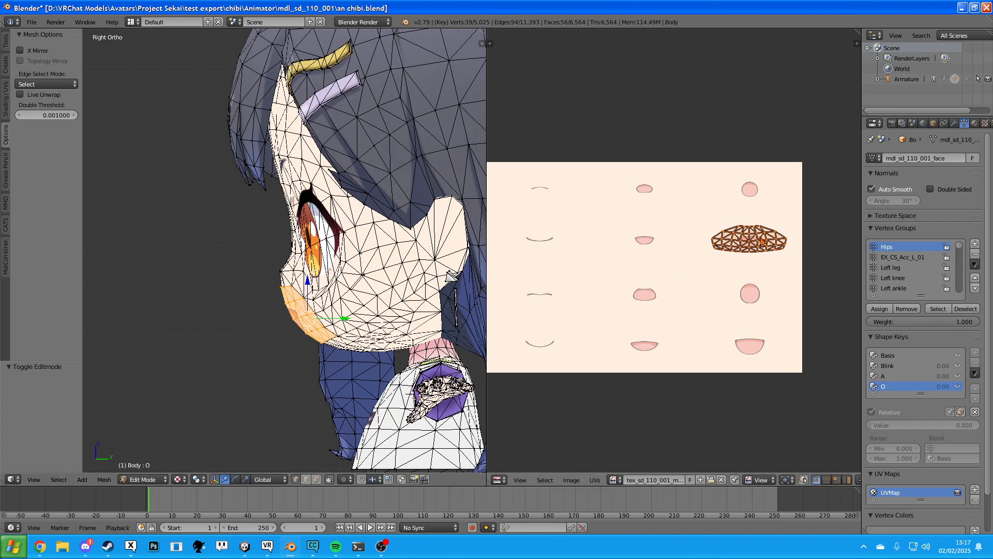
pyautogui.press('g')
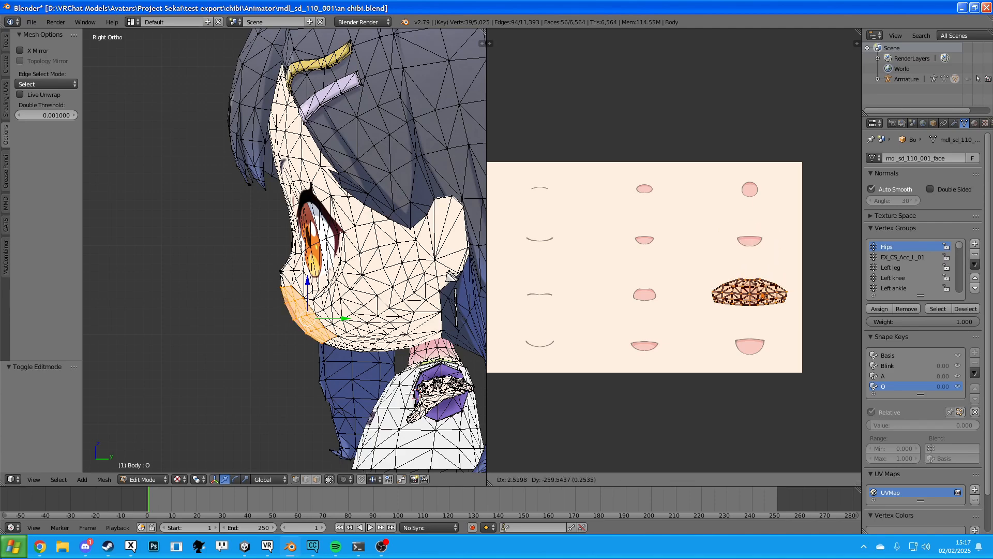
pyautogui.click(763, 296)
pyautogui.moveTo(341, 311); pyautogui.dragTo(321, 312, button='middle')
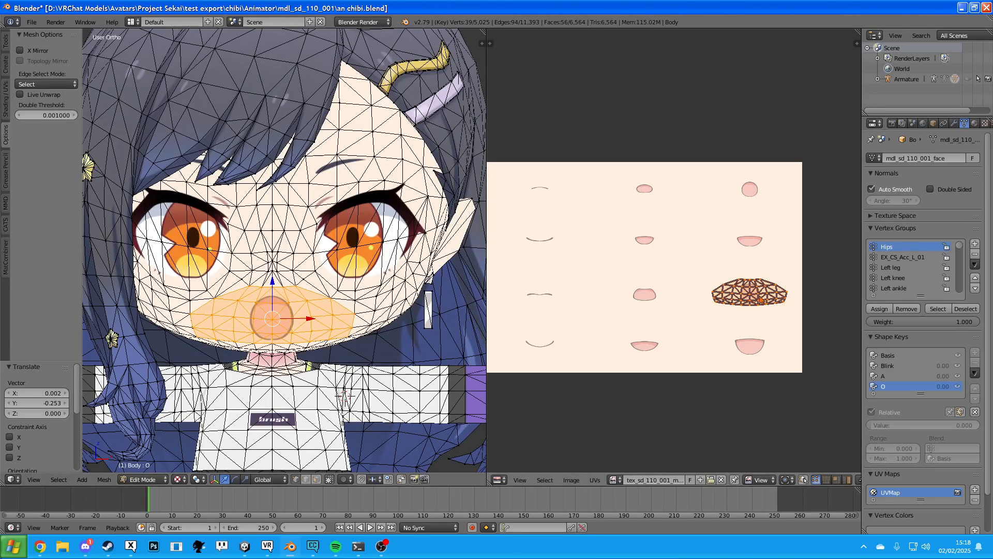
pyautogui.press('g')
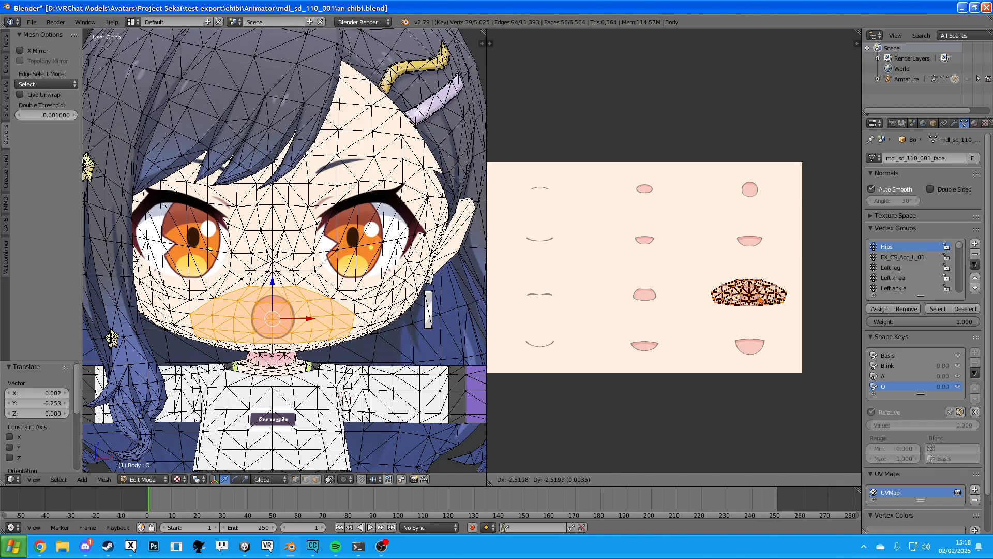
pyautogui.click(762, 300)
pyautogui.moveTo(389, 323)
pyautogui.mouseDown(button='middle')
pyautogui.moveTo(259, 318)
pyautogui.moveTo(399, 322)
pyautogui.mouseUp(button='middle')
pyautogui.moveTo(307, 299); pyautogui.dragTo(382, 329, button='middle')
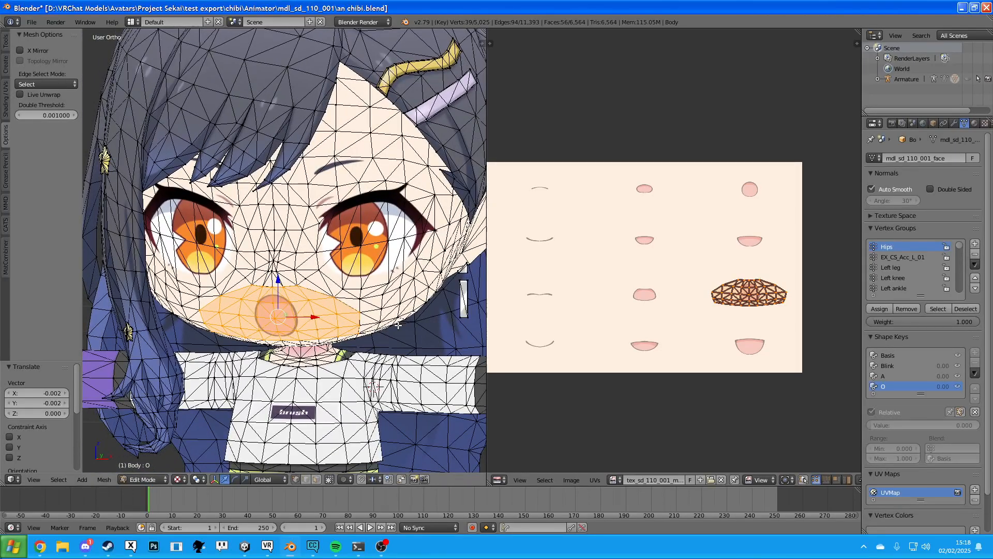
pyautogui.moveTo(394, 326); pyautogui.dragTo(412, 326, button='middle')
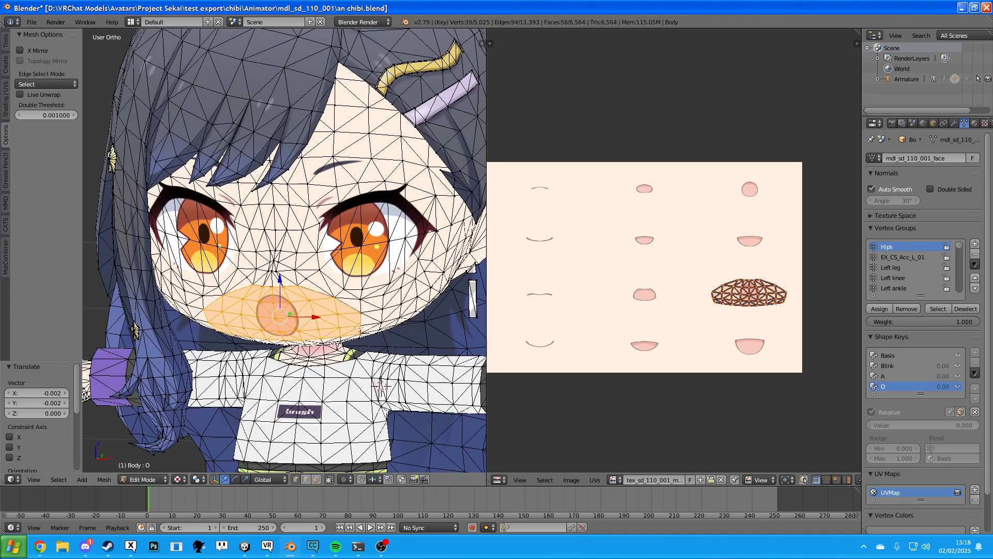
# With the Basis shape key active in Edit Mode, move the round-mouth faces back inside the head, then return to Object Mode.
pyautogui.press('Tab')
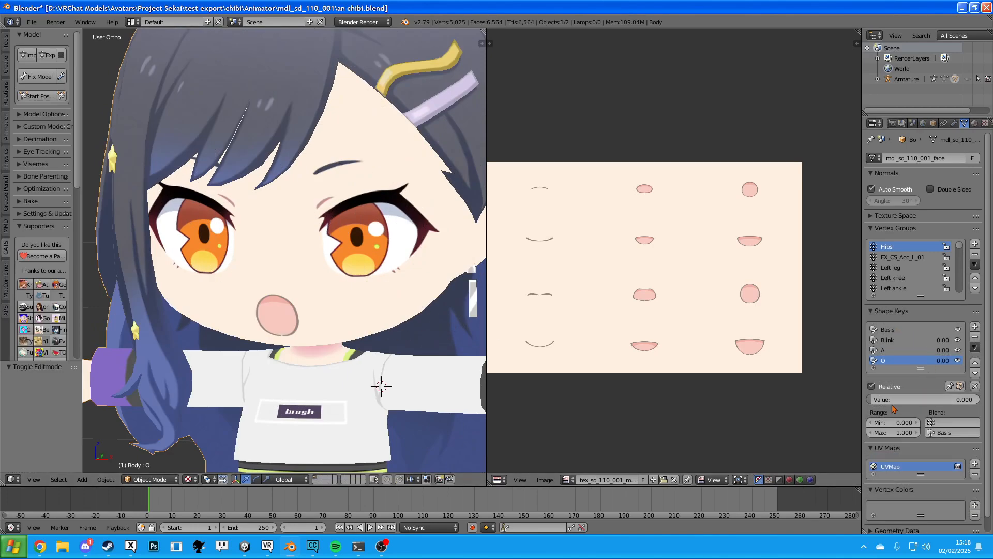
pyautogui.click(898, 331)
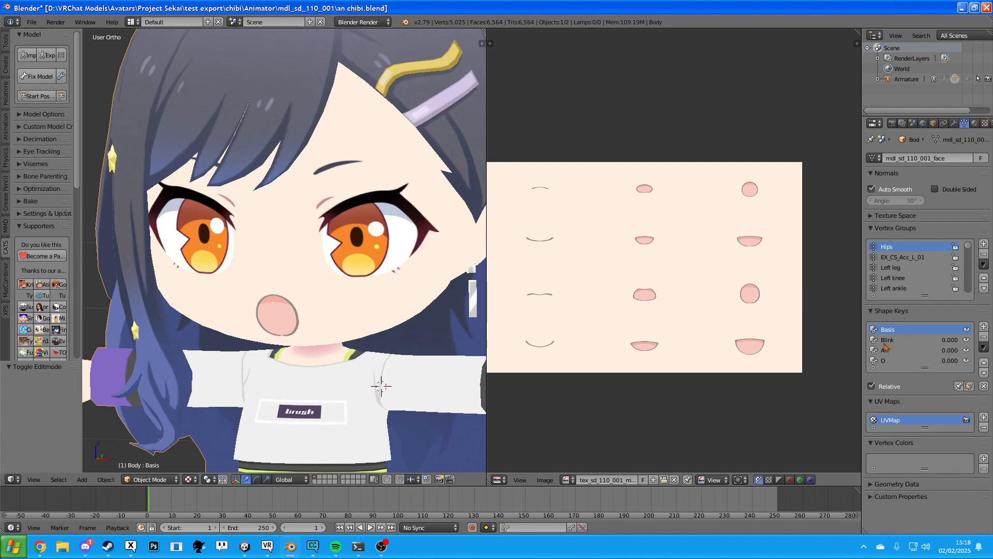
pyautogui.click(885, 361)
pyautogui.press('Tab')
pyautogui.press('Tab')
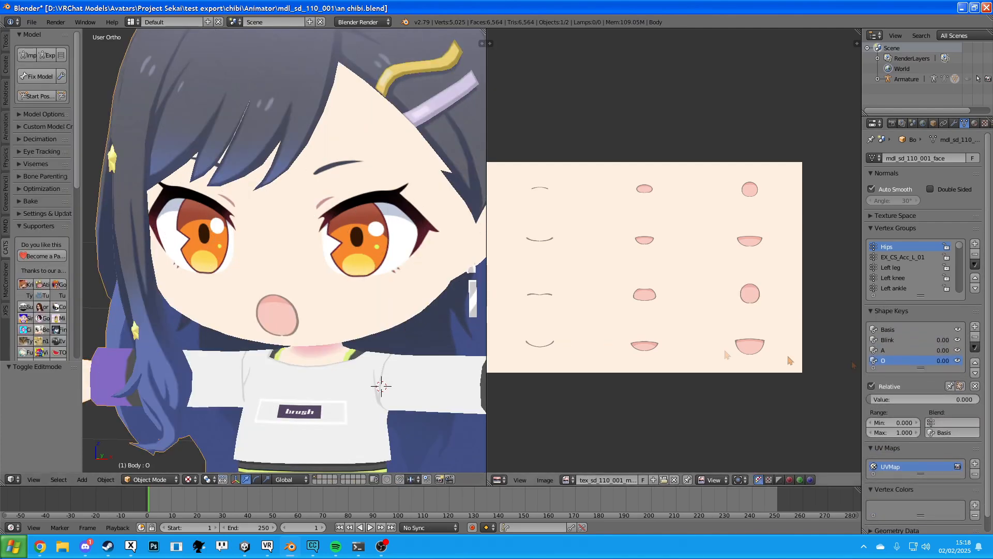
pyautogui.click(902, 331)
pyautogui.press('Tab')
pyautogui.moveTo(357, 314)
pyautogui.mouseDown(button='middle')
pyautogui.moveTo(315, 317)
pyautogui.moveTo(310, 307)
pyautogui.moveTo(359, 315)
pyautogui.mouseUp(button='middle')
pyautogui.press('g')
pyautogui.click(313, 306)
pyautogui.press('Tab')
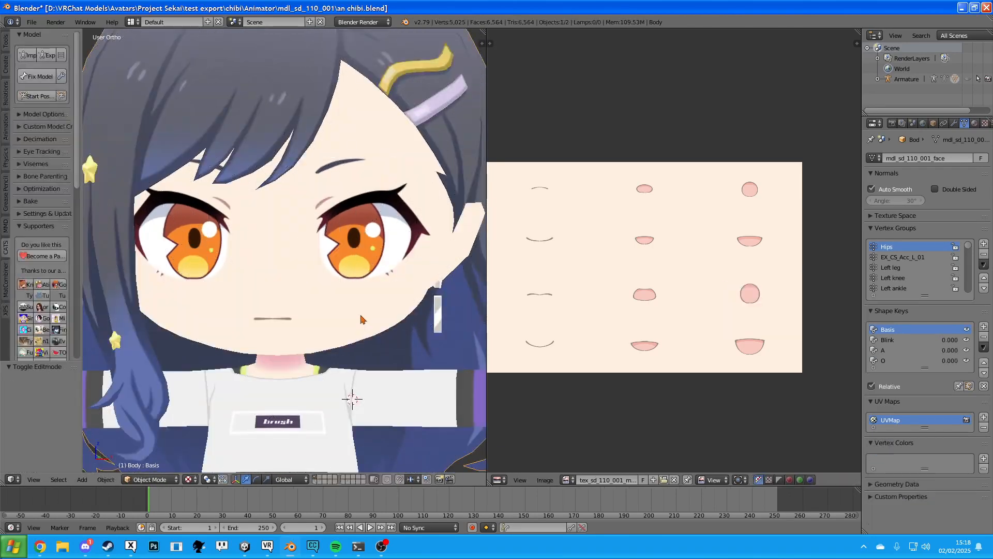
# Set the O shape key's value to 1.000 and, in Edit Mode, move its round-mouth faces about -0.004 along Y.
pyautogui.click(908, 363)
pyautogui.moveTo(878, 400); pyautogui.dragTo(981, 400)
pyautogui.press('Tab')
pyautogui.moveTo(458, 296); pyautogui.dragTo(402, 312, button='middle')
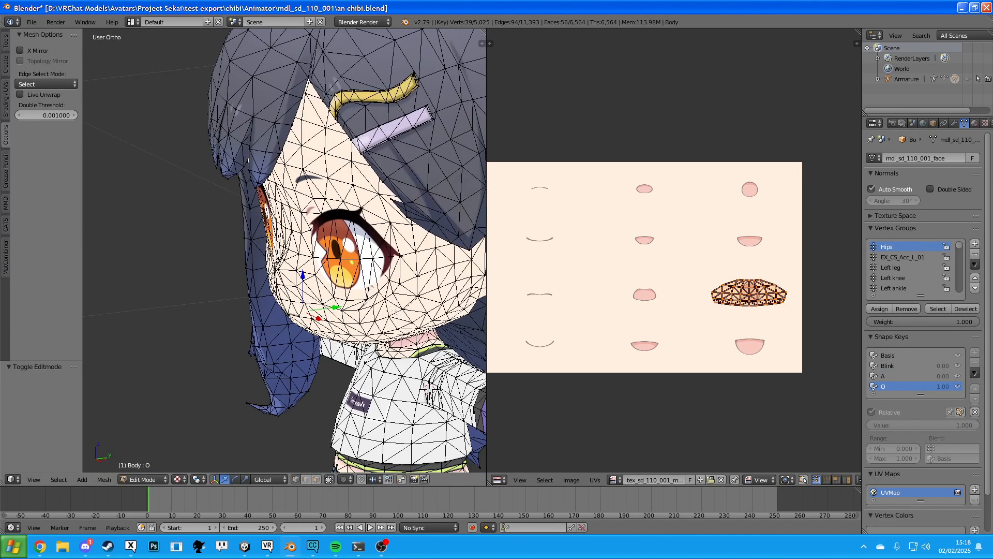
pyautogui.press('g')
pyautogui.press('y')
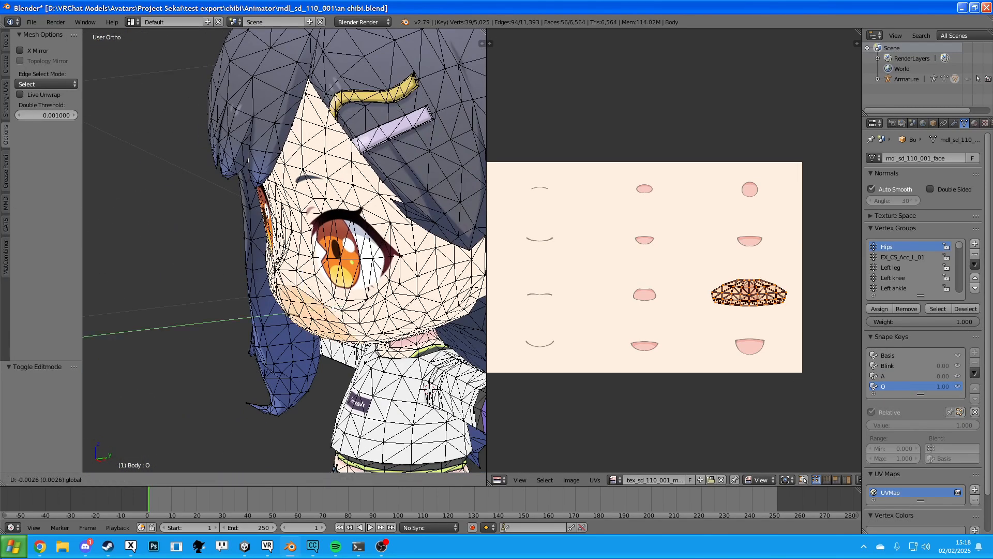
pyautogui.click(335, 308)
# Nudge the round-mouth faces slightly further along Y, return to Object Mode, and set the O shape key's value to 0.000.
pyautogui.moveTo(335, 309); pyautogui.dragTo(229, 332, button='middle')
pyautogui.press('g')
pyautogui.press('y')
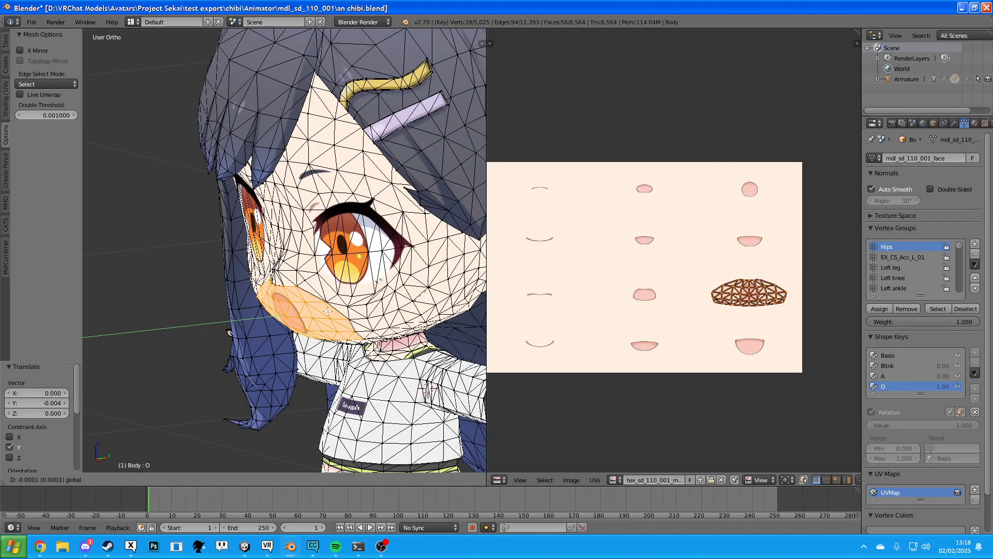
pyautogui.click(328, 311)
pyautogui.moveTo(328, 312); pyautogui.dragTo(418, 310, button='middle')
pyautogui.press('Tab')
pyautogui.moveTo(941, 399); pyautogui.dragTo(869, 400)
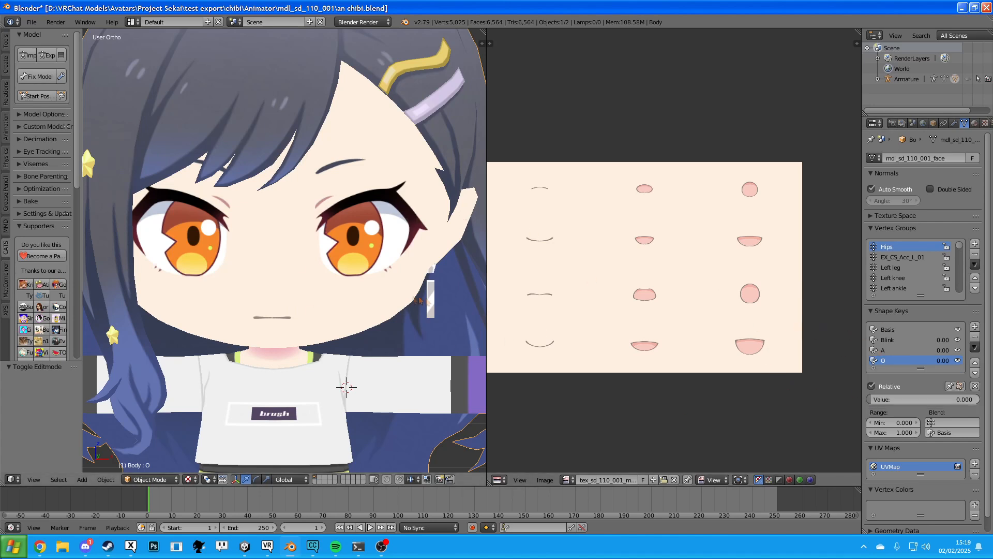
pyautogui.moveTo(414, 316); pyautogui.dragTo(393, 316, button='middle')
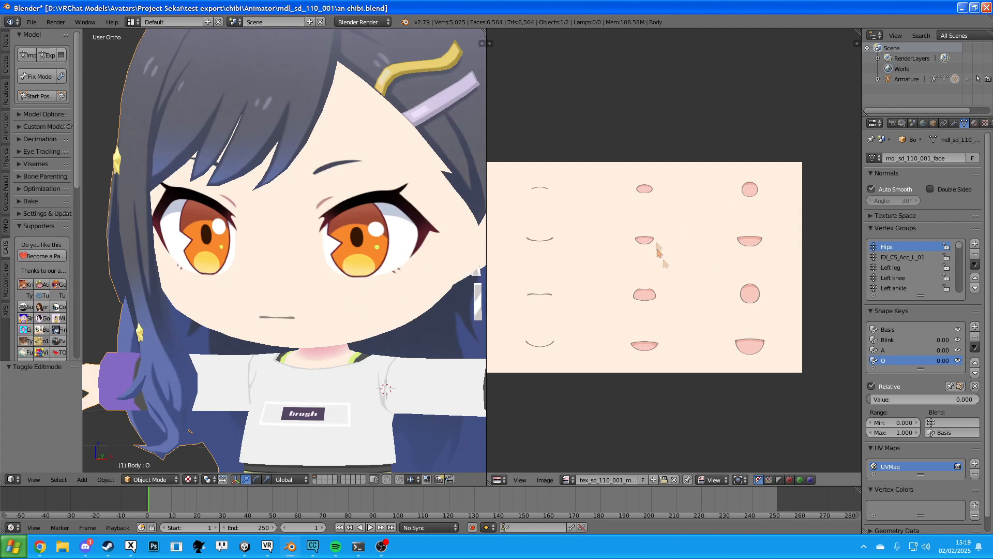
pyautogui.moveTo(567, 268)
pyautogui.mouseDown(button='middle')
pyautogui.moveTo(655, 271)
pyautogui.moveTo(579, 282)
pyautogui.mouseUp(button='middle')
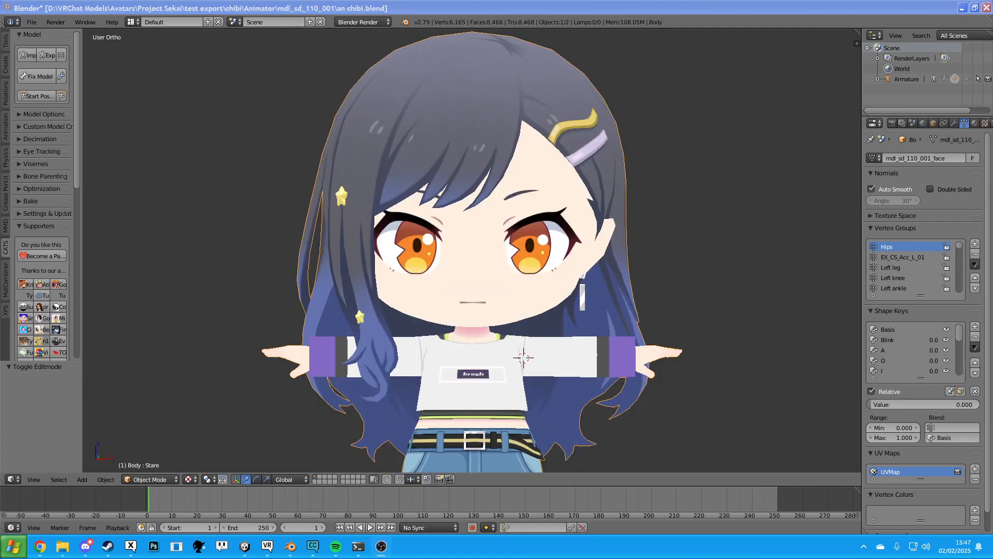
pyautogui.click(620, 5)
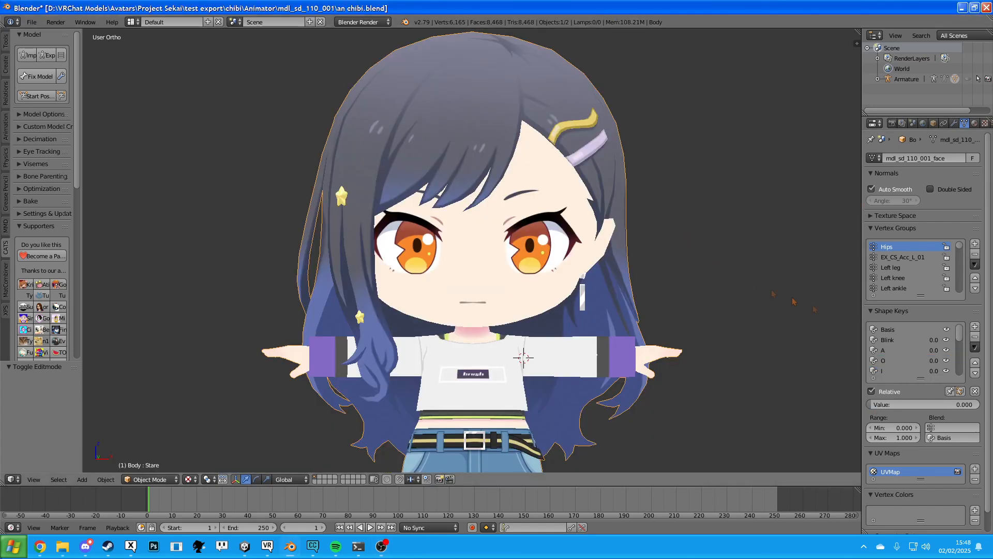
# Enlarge the shape key list and preview the Body mesh's expressions from Blink through Frown.
pyautogui.moveTo(921, 378); pyautogui.dragTo(921, 450)
pyautogui.scroll(3, 944, 448)
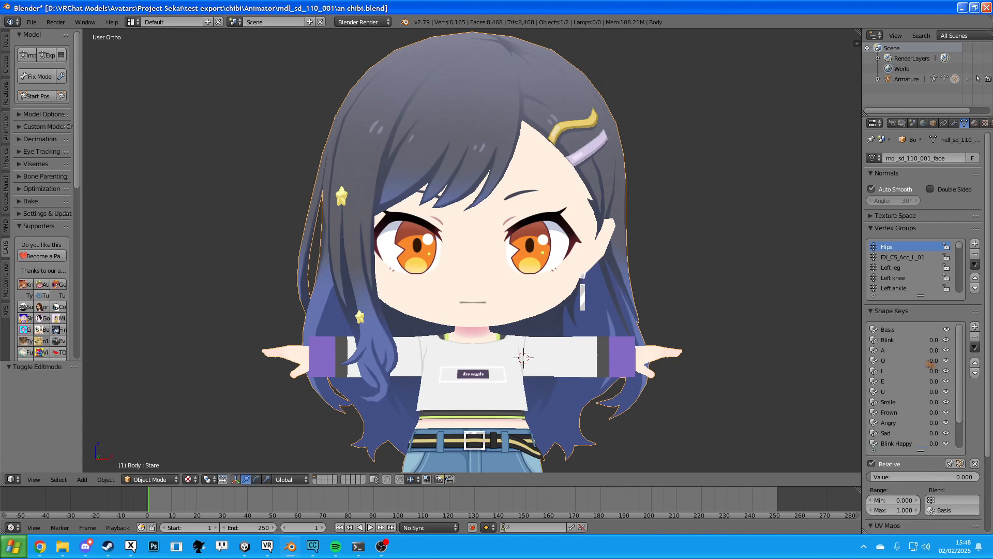
pyautogui.click(897, 343)
pyautogui.moveTo(883, 476)
pyautogui.mouseDown()
pyautogui.moveTo(978, 476)
pyautogui.moveTo(874, 476)
pyautogui.moveTo(985, 476)
pyautogui.moveTo(871, 477)
pyautogui.mouseUp()
pyautogui.click(885, 352)
pyautogui.click(886, 370)
pyautogui.click(884, 392)
pyautogui.click(889, 413)
pyautogui.click(889, 422)
pyautogui.scroll(-3, 895, 409)
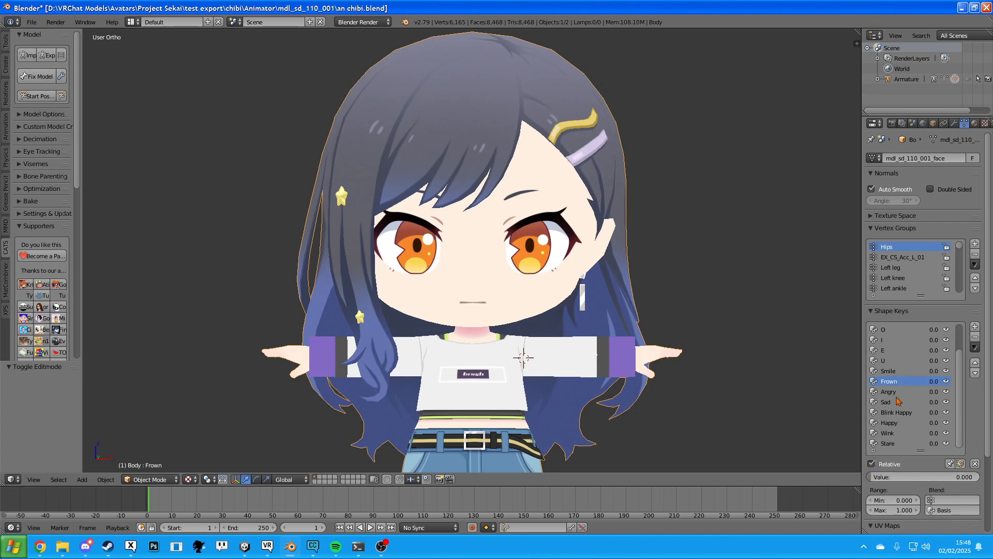
# Preview the effect of the remaining shape keys, including Sad, Blink Happy, Happy, Wink and Stare.
pyautogui.moveTo(900, 476); pyautogui.dragTo(880, 476)
pyautogui.click(888, 402)
pyautogui.click(897, 412)
pyautogui.click(889, 423)
pyautogui.click(888, 433)
pyautogui.click(888, 443)
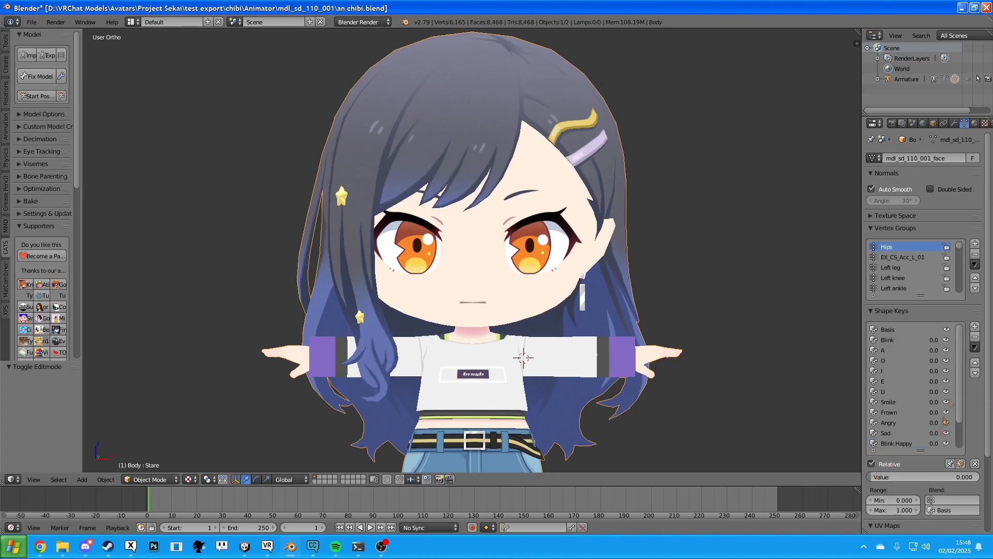
# Shrink the shape key list back down and make Basis the active shape key.
pyautogui.moveTo(921, 450); pyautogui.dragTo(940, 397)
pyautogui.scroll(5, 911, 362)
pyautogui.click(886, 329)
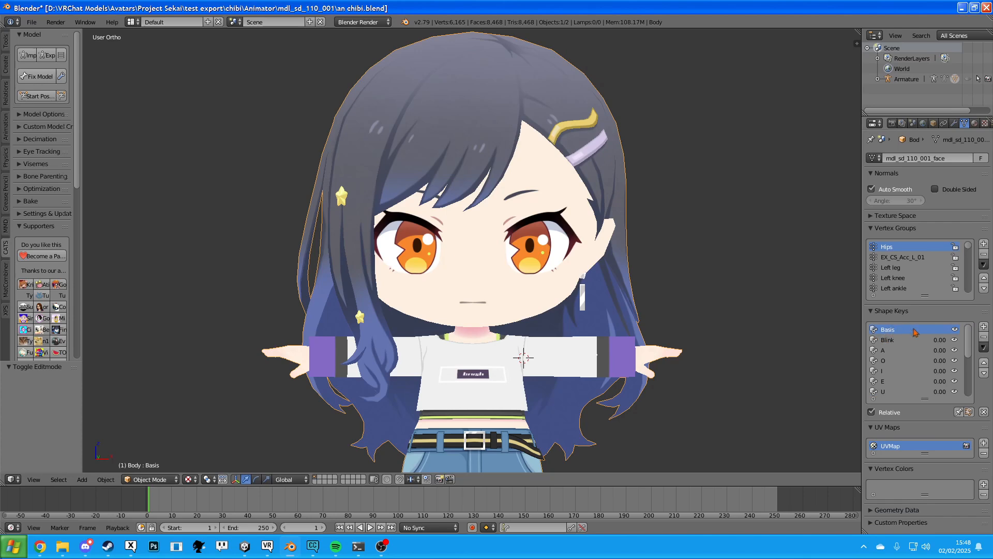
# Unhide all hidden objects to bring back the armature, deselect everything, and switch the viewport to perspective view.
pyautogui.moveTo(657, 273); pyautogui.dragTo(652, 275, button='middle')
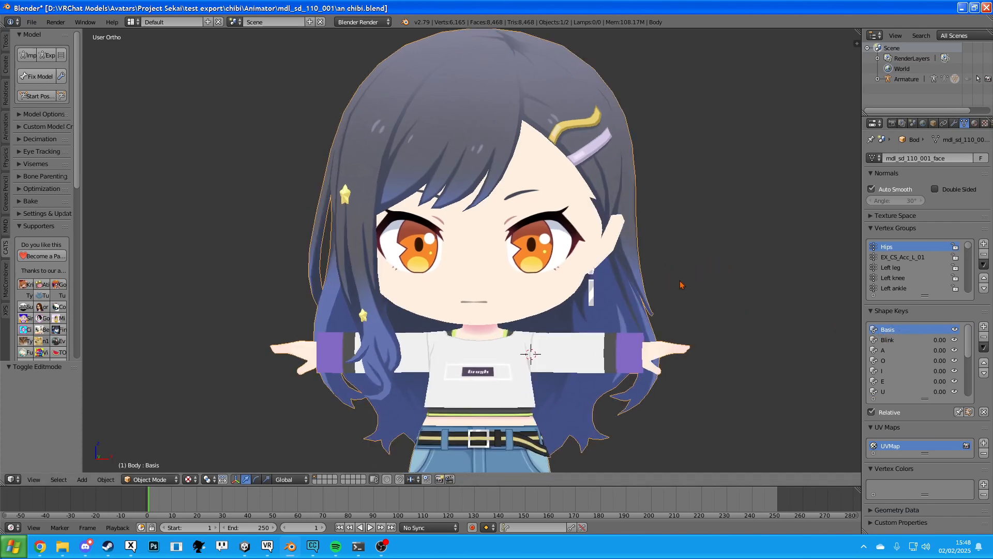
pyautogui.hotkey('alt', 'h')
pyautogui.scroll(-1, 706, 283)
pyautogui.press('a')
pyautogui.moveTo(707, 284); pyautogui.dragTo(680, 305, button='middle')
pyautogui.press('KP_5')
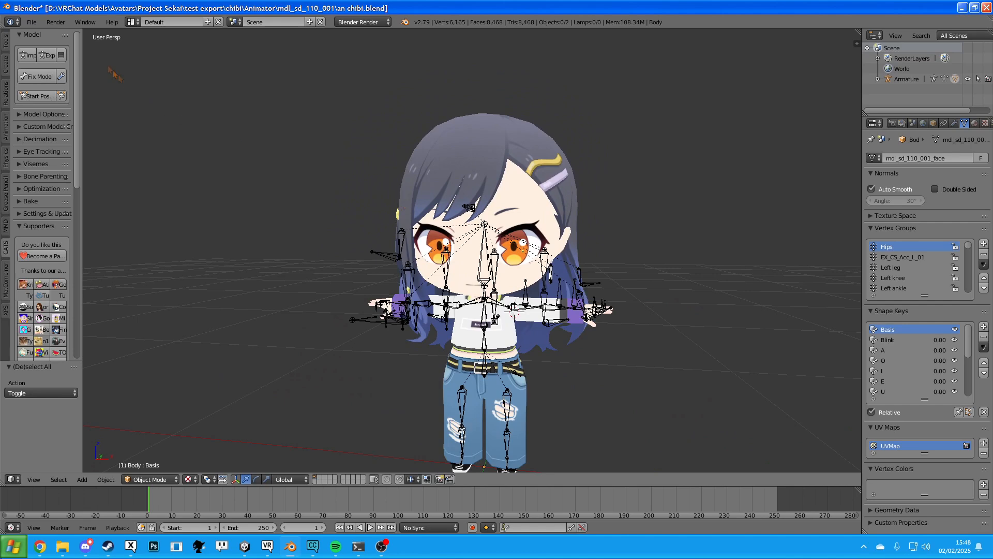
# Save the blend file and export the model as an chibi.fbx into the mdl_sd_110_001 folder with the current FBX settings.
pyautogui.click(32, 22)
pyautogui.click(47, 102)
pyautogui.click(32, 22)
pyautogui.moveTo(50, 229)
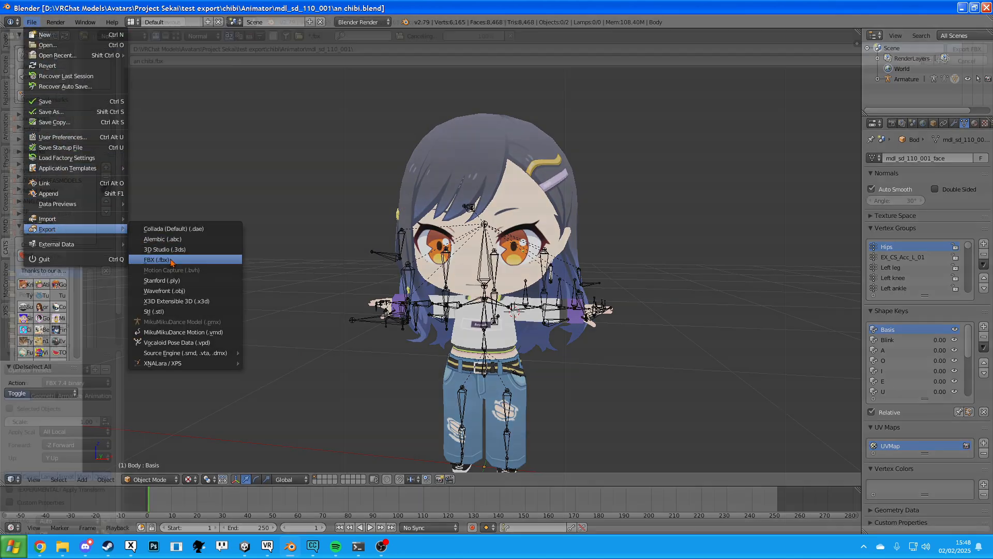
pyautogui.click(176, 259)
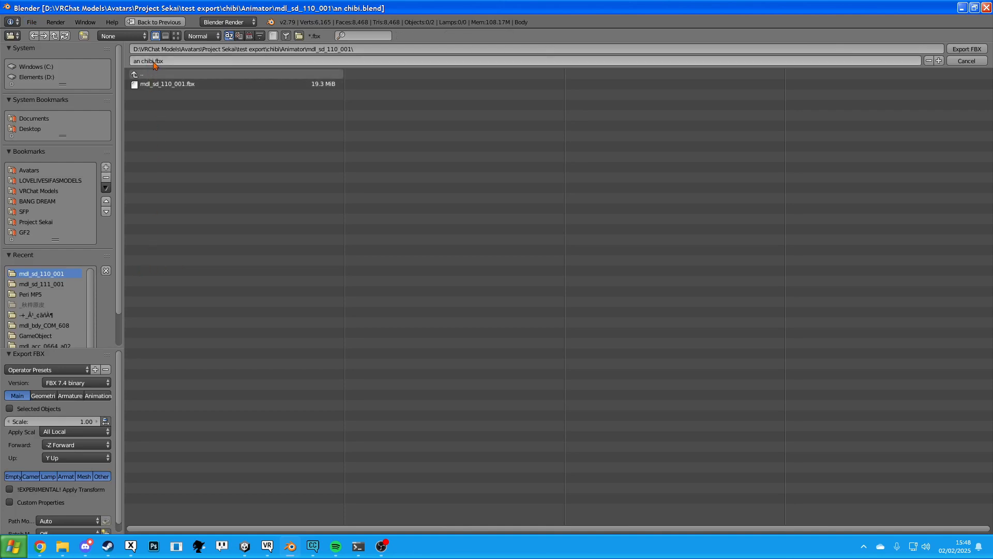
pyautogui.click(967, 49)
pyautogui.moveTo(667, 251); pyautogui.dragTo(696, 242, button='middle')
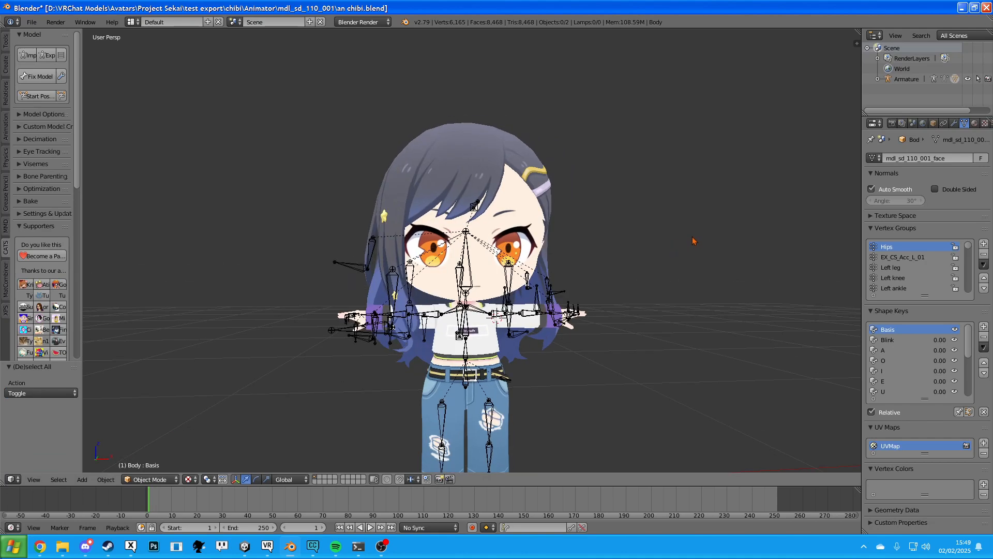
pyautogui.moveTo(704, 234); pyautogui.dragTo(686, 244, button='middle')
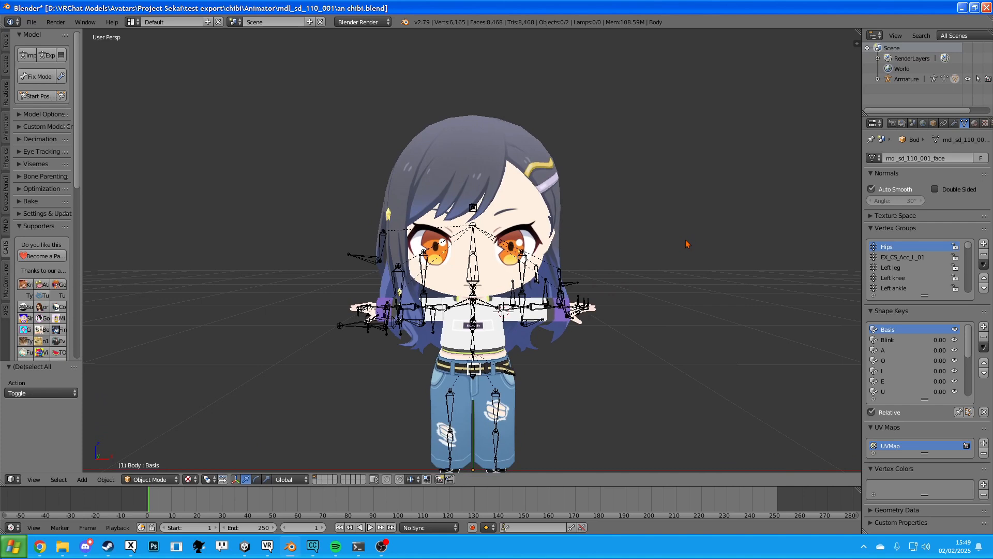